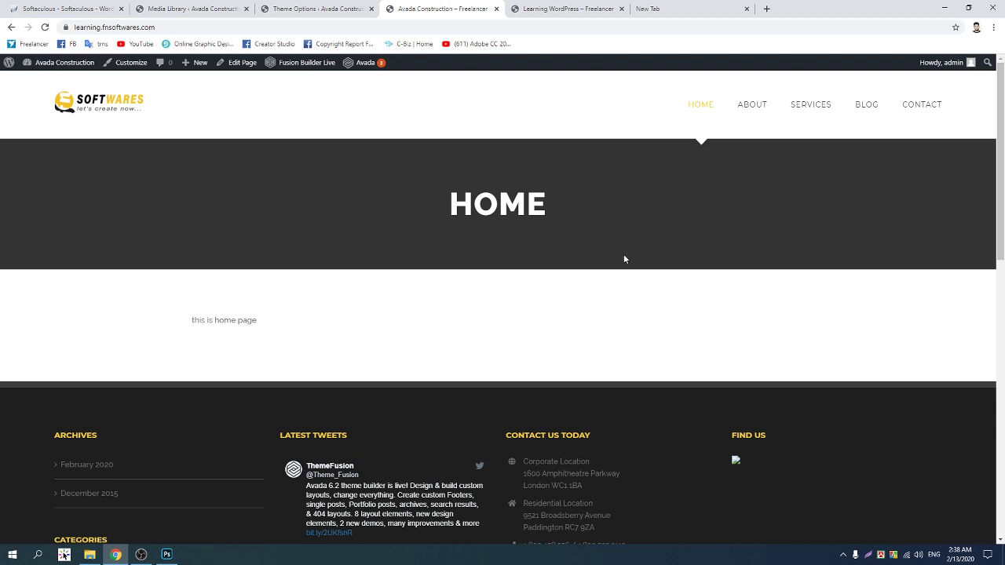
# Open the Avada Theme Options from the Media Library page and close the duplicate Theme Options tab
pyautogui.click(188, 9)
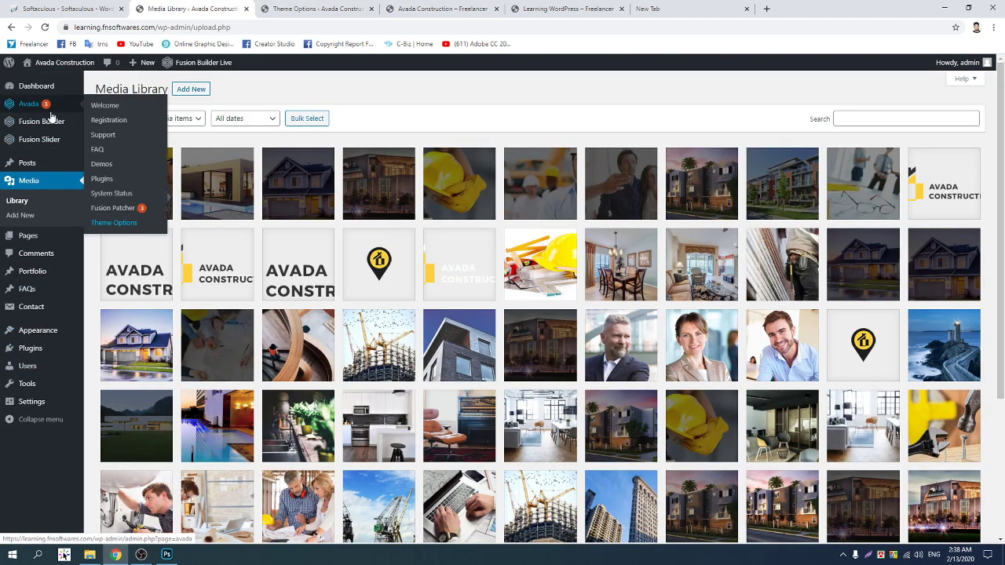
pyautogui.click(122, 224)
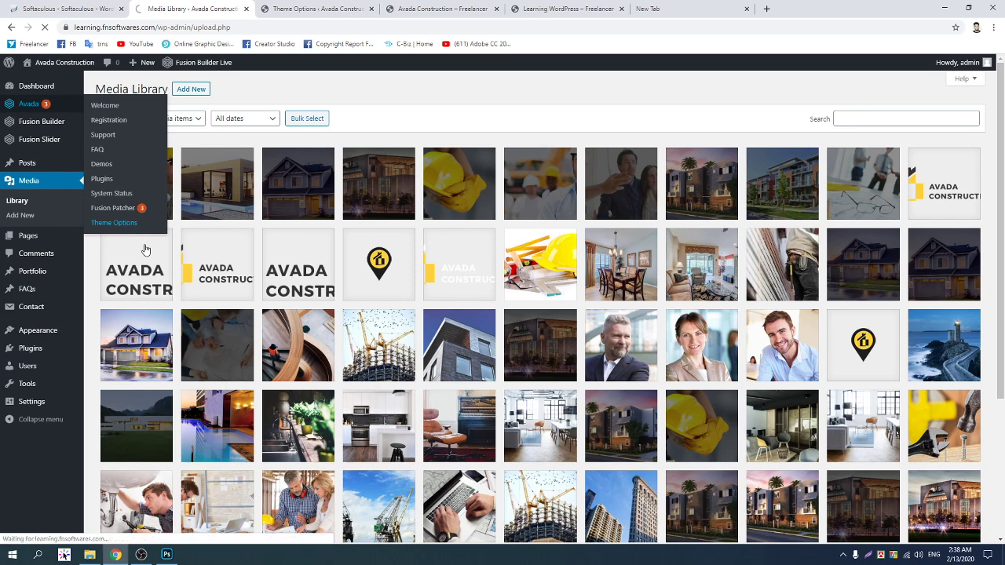
pyautogui.click(295, 5)
pyautogui.click(372, 8)
pyautogui.click(154, 5)
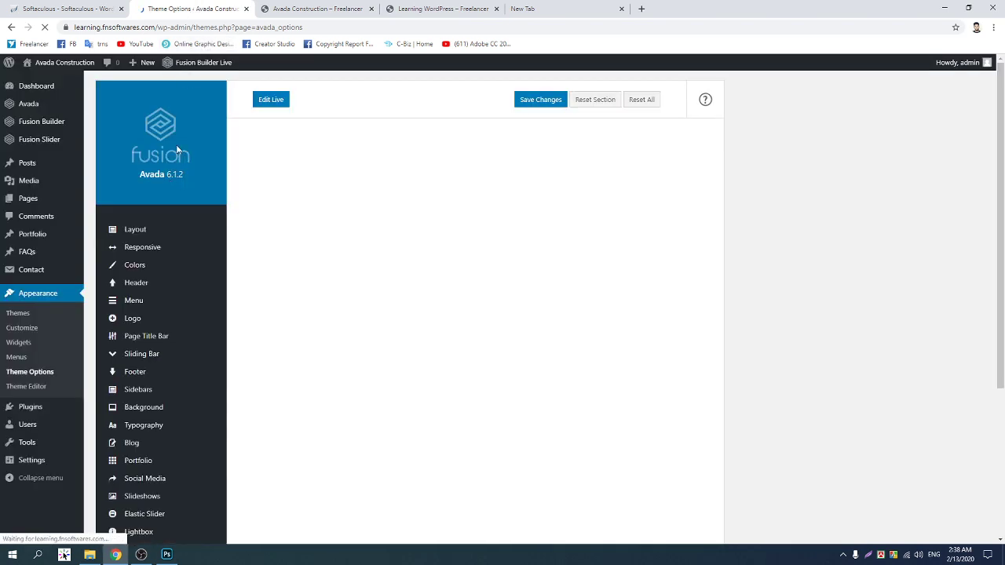
# Open the Footer Content settings in the theme options
pyautogui.scroll(-2, 154, 314)
pyautogui.moveTo(154, 357)
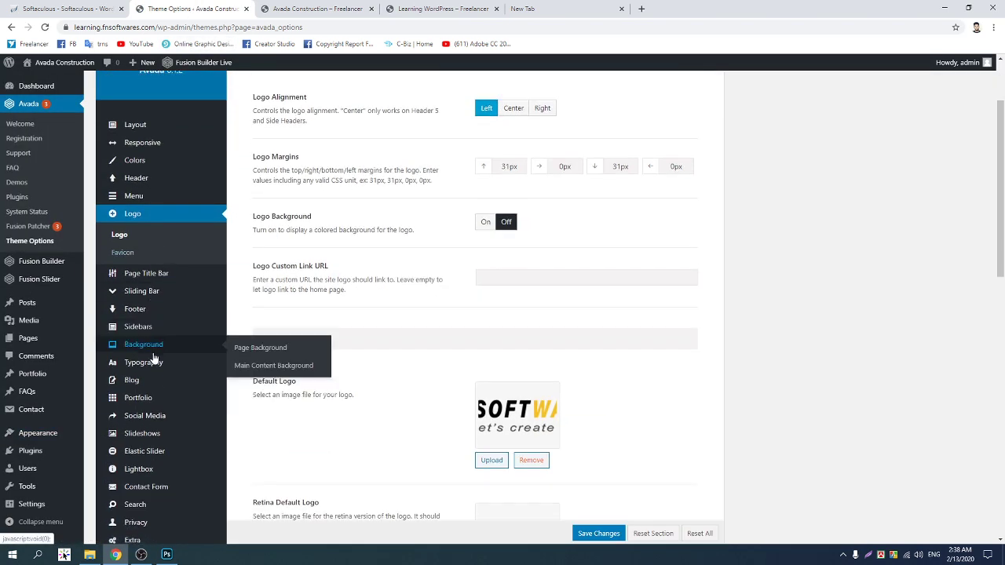
pyautogui.moveTo(156, 313)
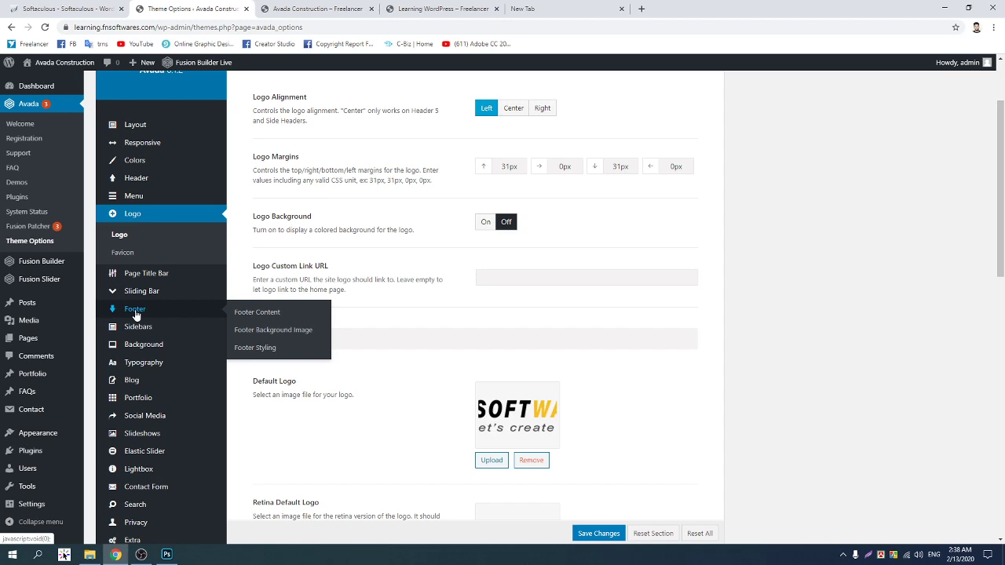
pyautogui.click(135, 315)
pyautogui.scroll(2, 352, 197)
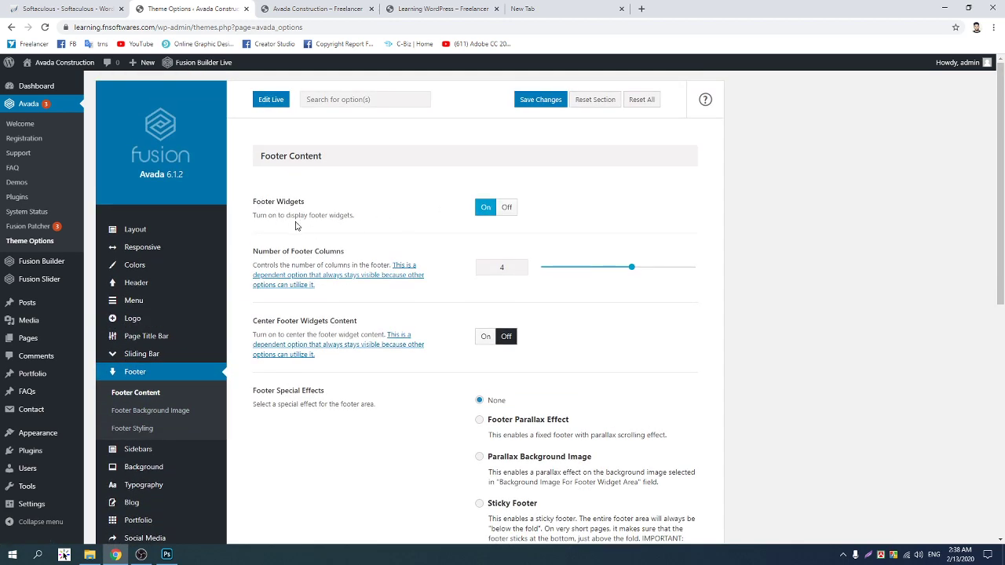
# Turn Footer Widgets off and back on, and check the widget area on the live home page
pyautogui.click(507, 209)
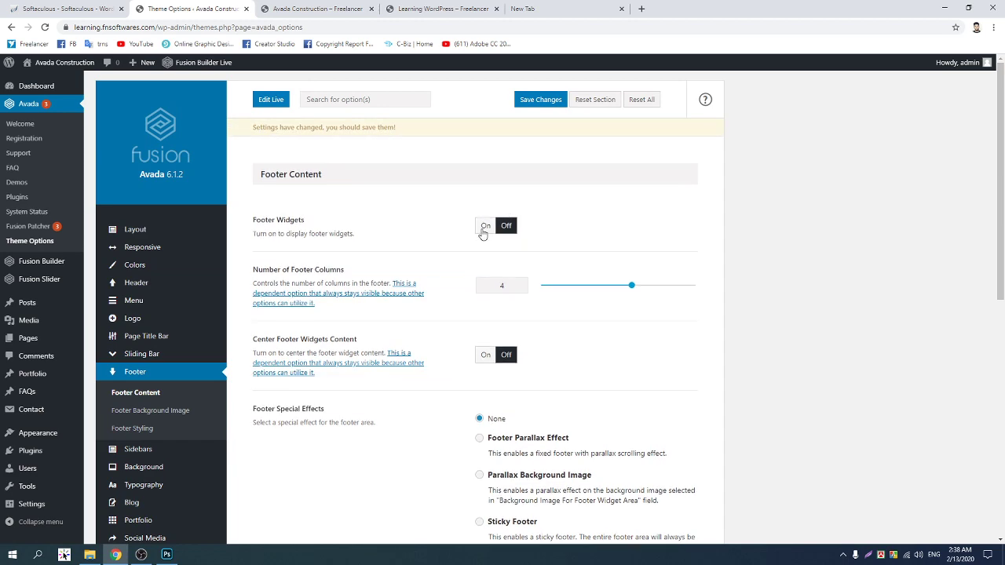
pyautogui.click(484, 228)
pyautogui.click(322, 9)
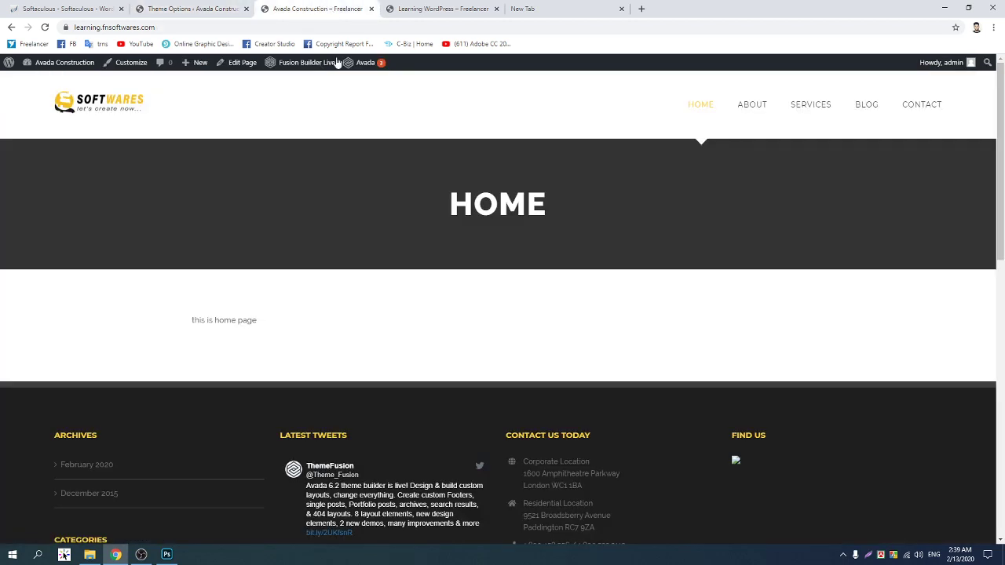
pyautogui.scroll(-3, 325, 368)
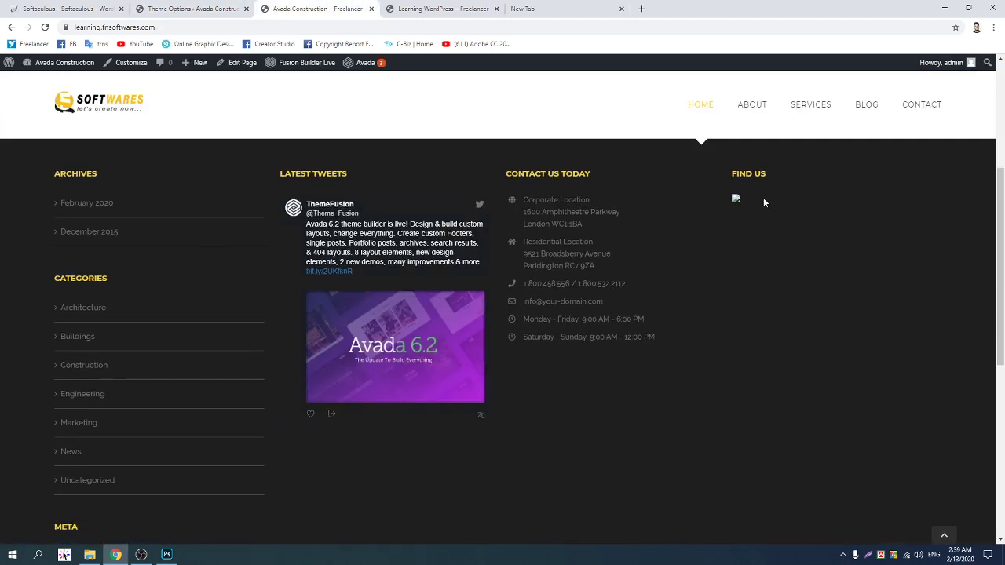
pyautogui.scroll(3, 763, 201)
pyautogui.click(193, 9)
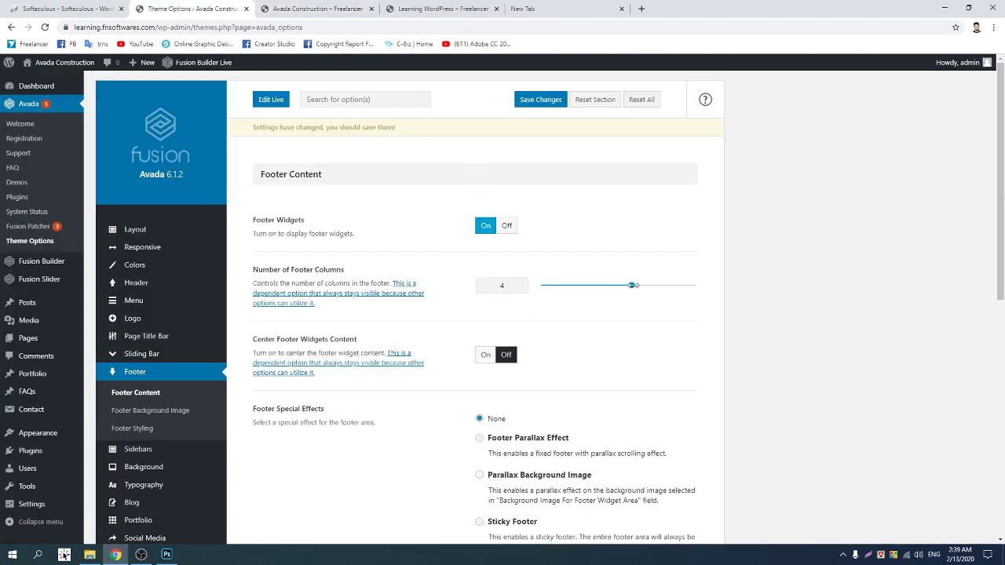
# Compare the footer column count and widget centering options with the columns in the live home page's footer
pyautogui.moveTo(633, 286)
pyautogui.mouseDown()
pyautogui.moveTo(694, 285)
pyautogui.moveTo(633, 288)
pyautogui.mouseUp()
pyautogui.scroll(-2, 330, 236)
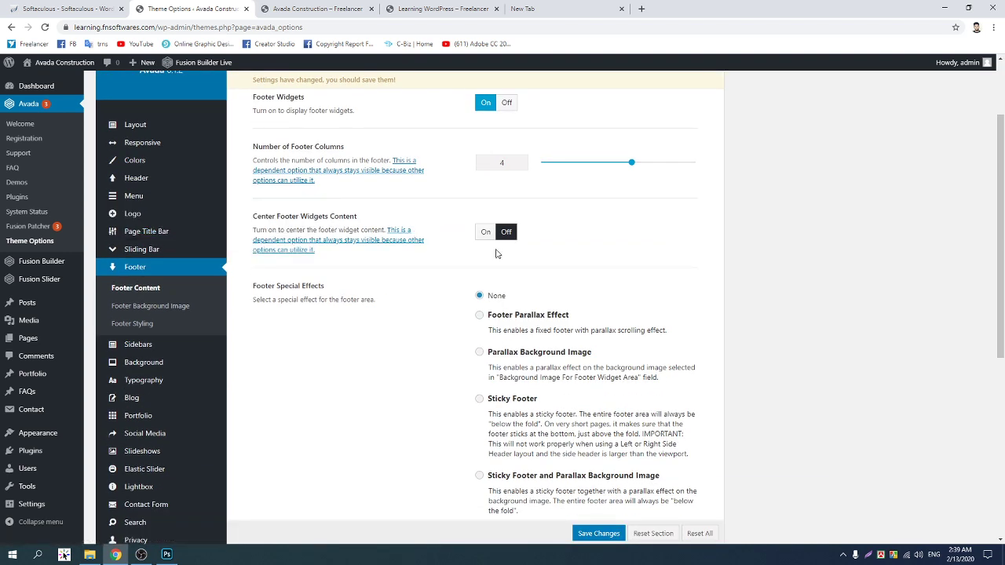
pyautogui.click(314, 9)
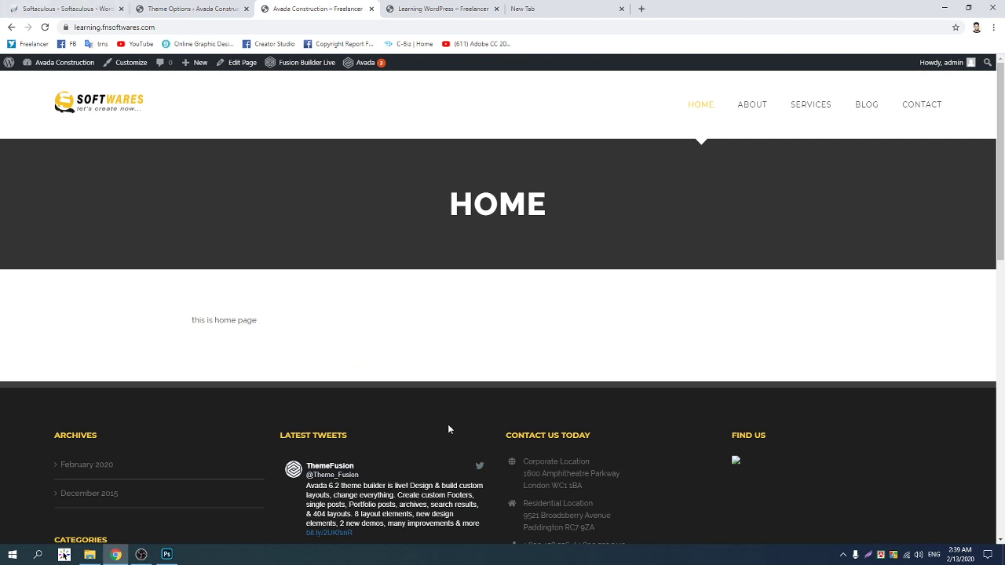
pyautogui.scroll(-2, 447, 424)
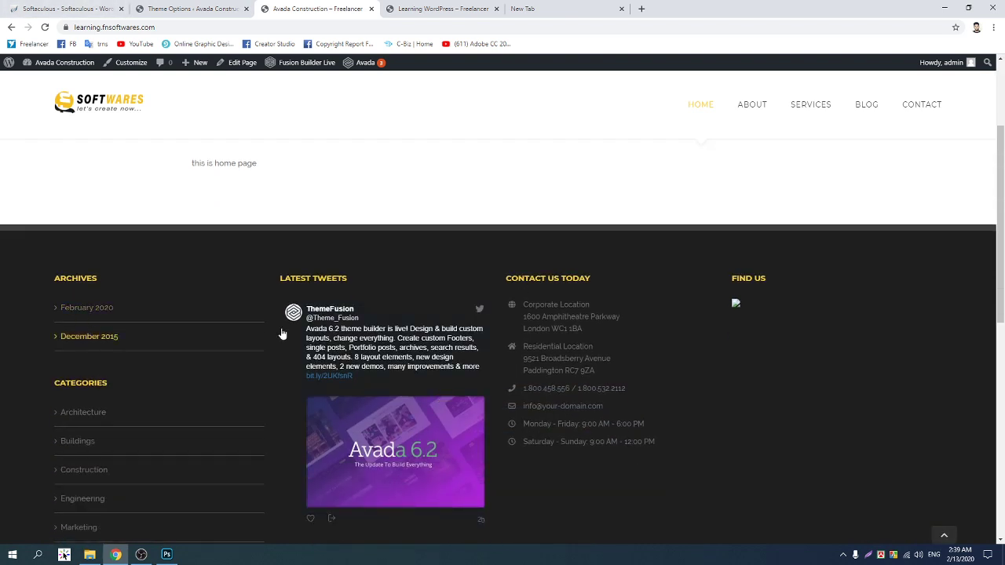
pyautogui.click(200, 9)
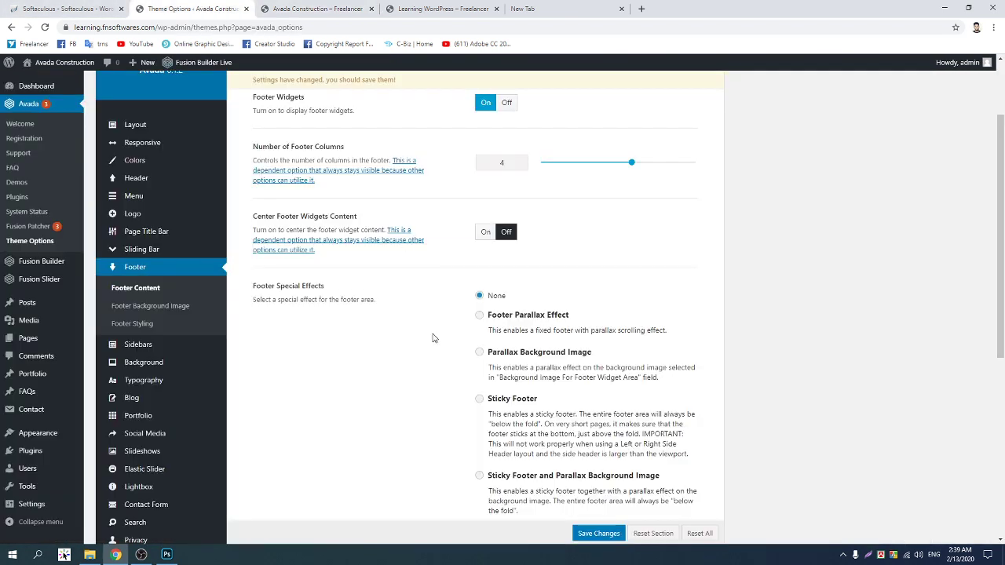
# Examine the Footer Special Effects options and how the footer behaves on the live home page
pyautogui.scroll(-1, 328, 279)
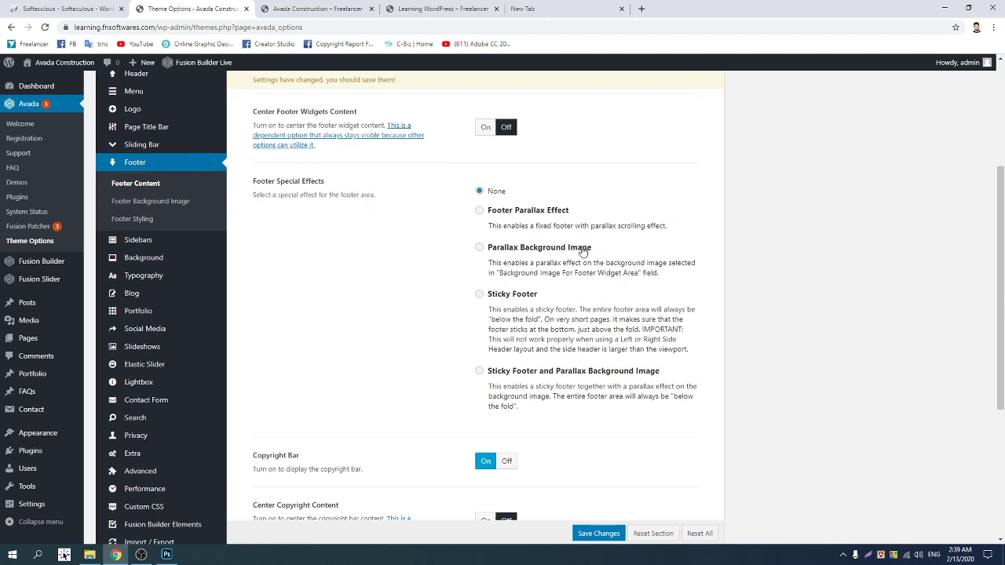
pyautogui.click(264, 6)
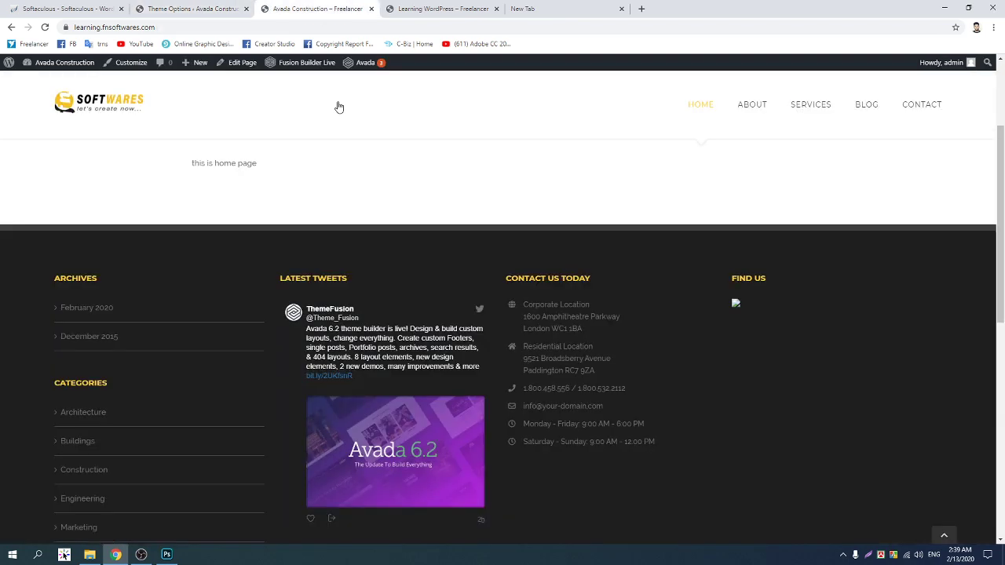
pyautogui.scroll(-3, 405, 411)
pyautogui.scroll(4, 405, 410)
pyautogui.scroll(-1, 613, 271)
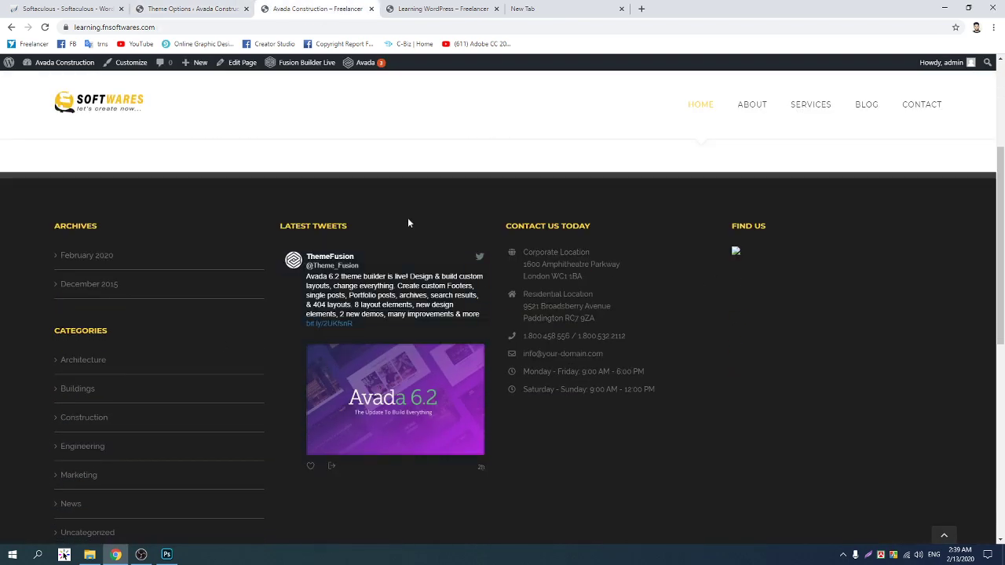
pyautogui.scroll(-2, 408, 223)
pyautogui.click(189, 9)
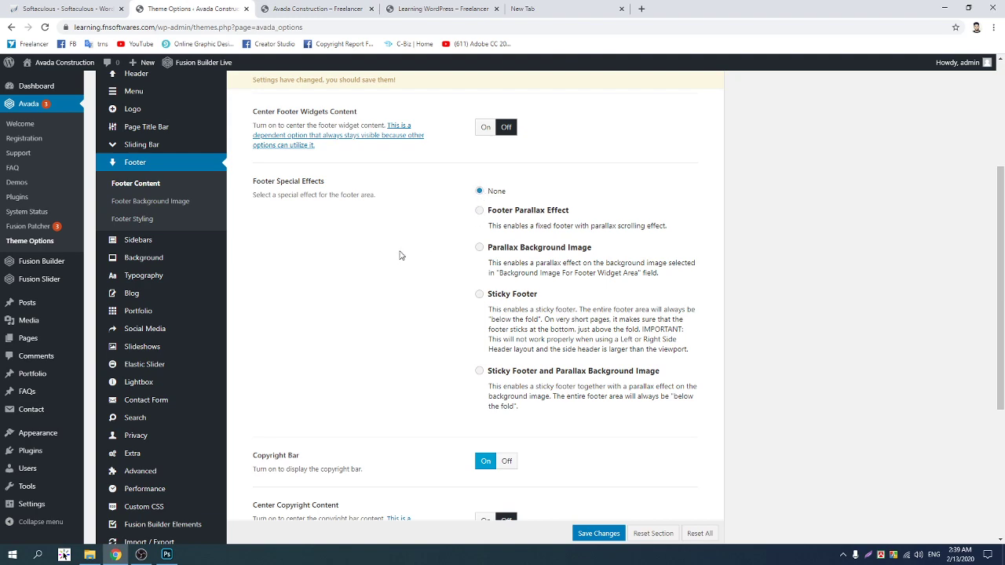
# Compare the Copyright Bar and Copyright Text options with the copyright line at the end of the live home page
pyautogui.scroll(-2, 399, 254)
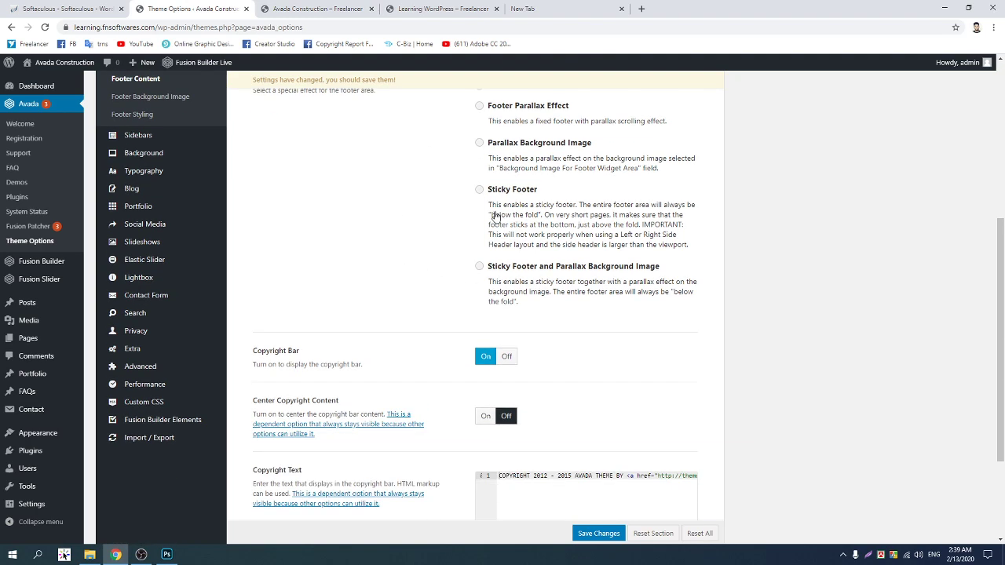
pyautogui.click(315, 9)
pyautogui.scroll(-5, 327, 228)
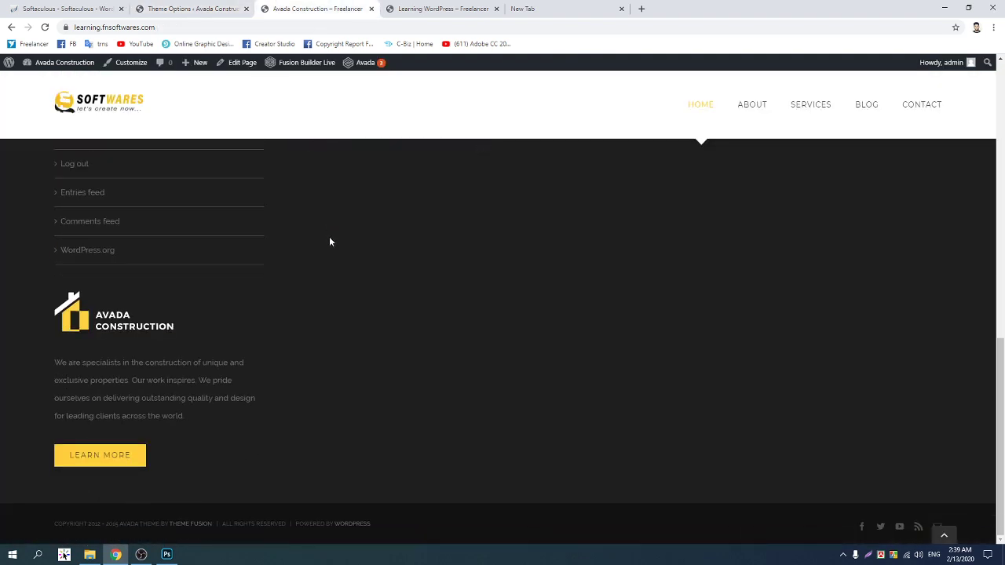
pyautogui.click(232, 9)
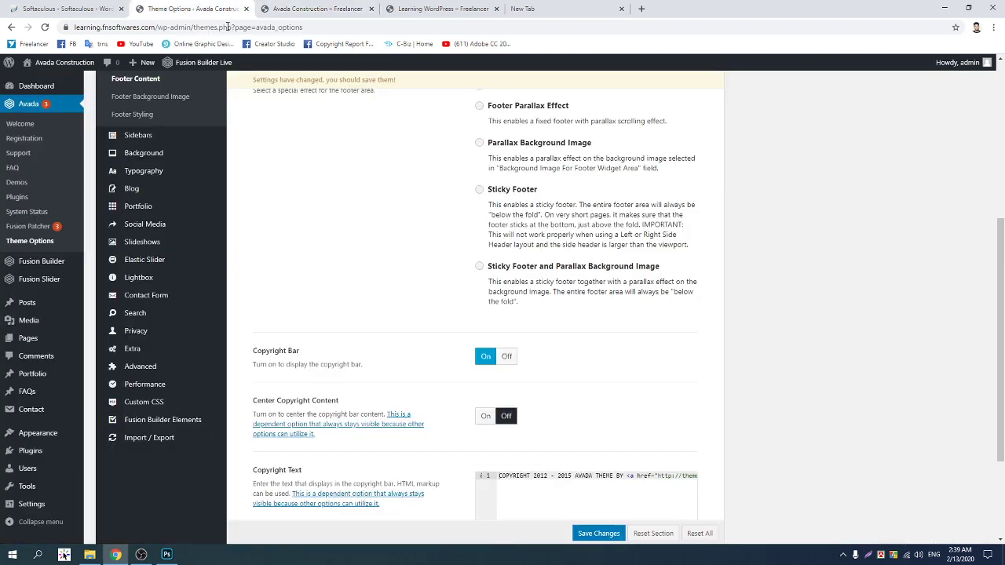
pyautogui.scroll(-2, 438, 291)
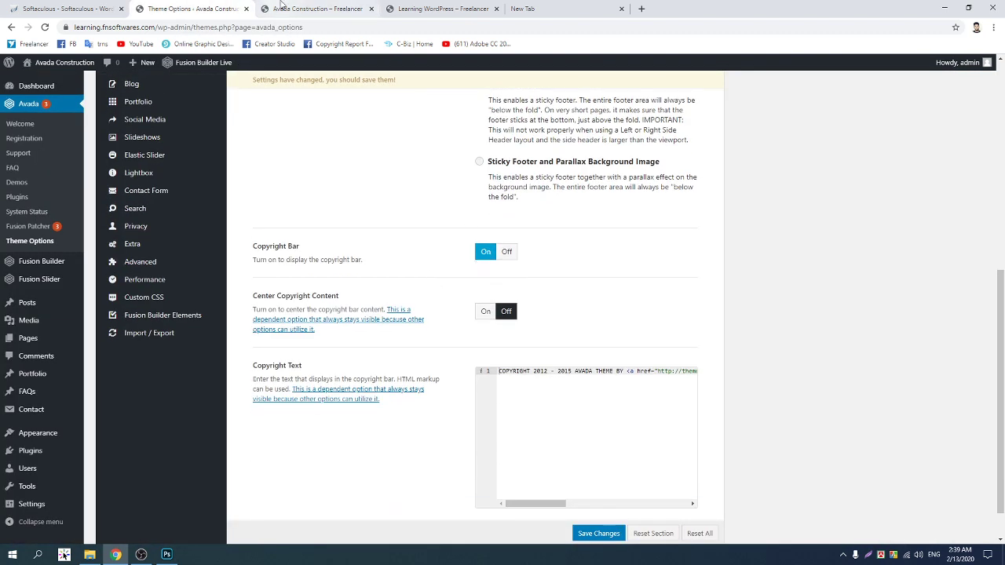
pyautogui.click(314, 9)
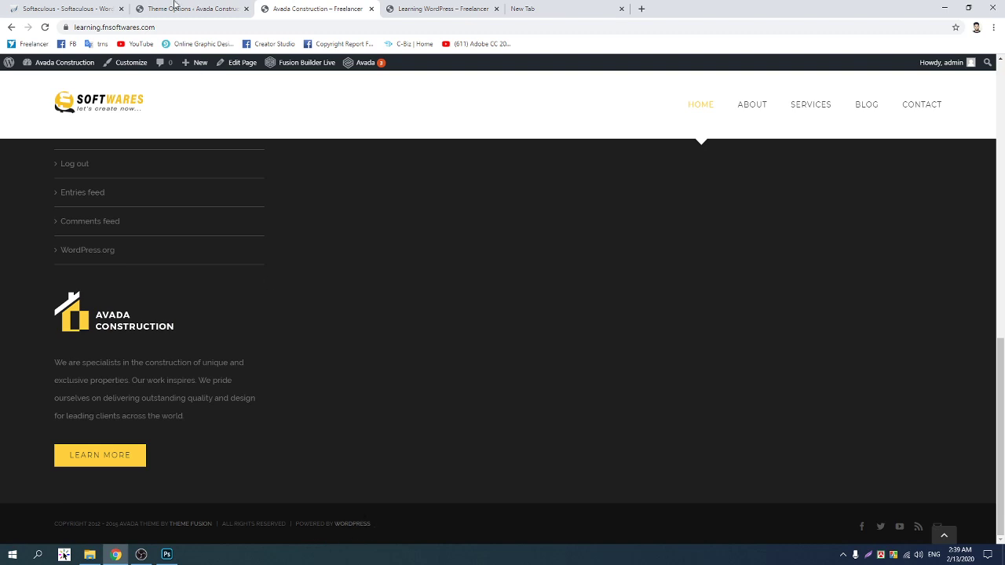
# Replace the footer's Copyright Text with "FN SOFTWARES | 2020 | Copyrights" and save the theme options
pyautogui.click(174, 7)
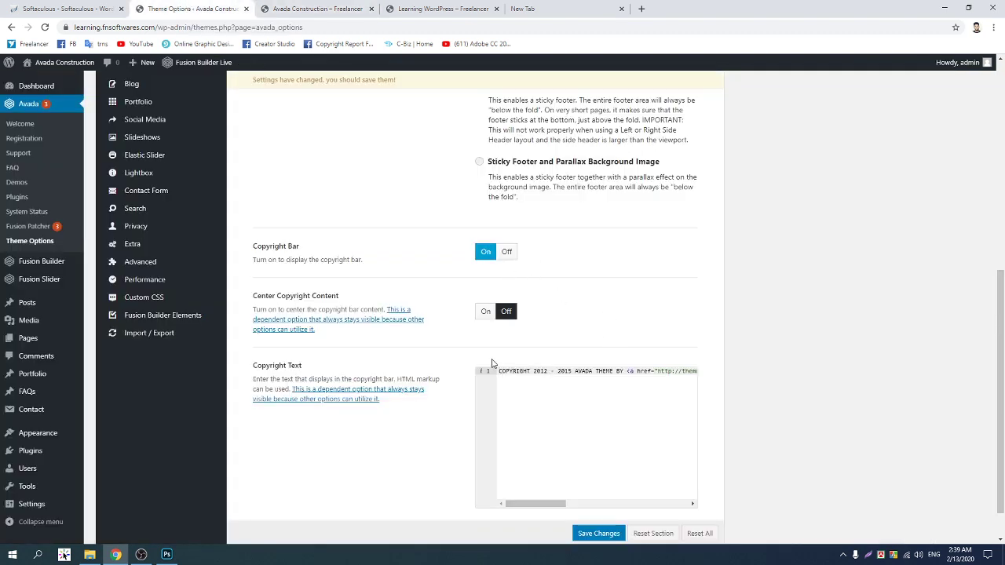
pyautogui.moveTo(500, 370); pyautogui.dragTo(784, 379)
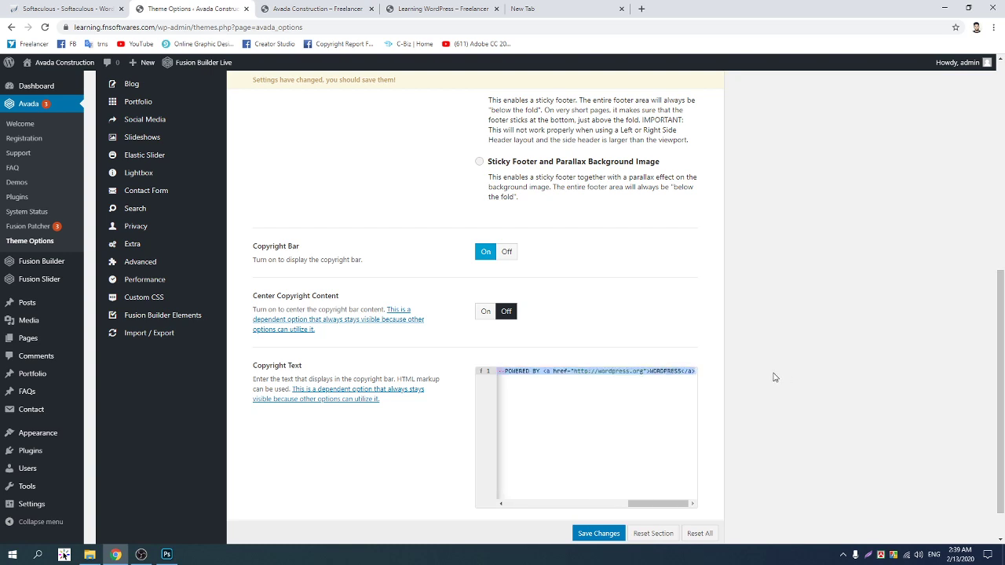
pyautogui.write('F')
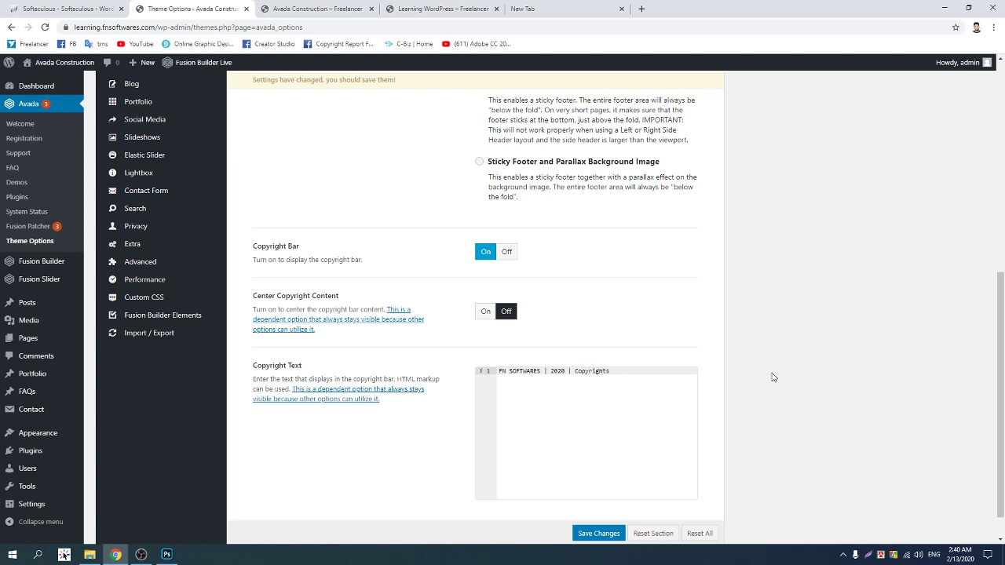
pyautogui.scroll(-1, 589, 424)
pyautogui.click(601, 532)
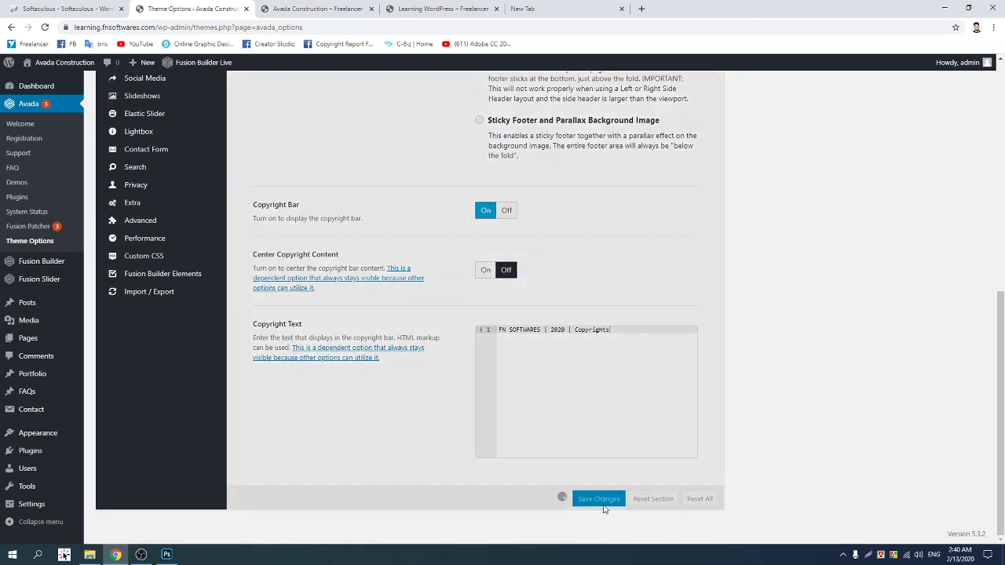
# Reload the live home page and check the copyright line and widget columns in its footer
pyautogui.scroll(4, 371, 176)
pyautogui.scroll(2, 371, 176)
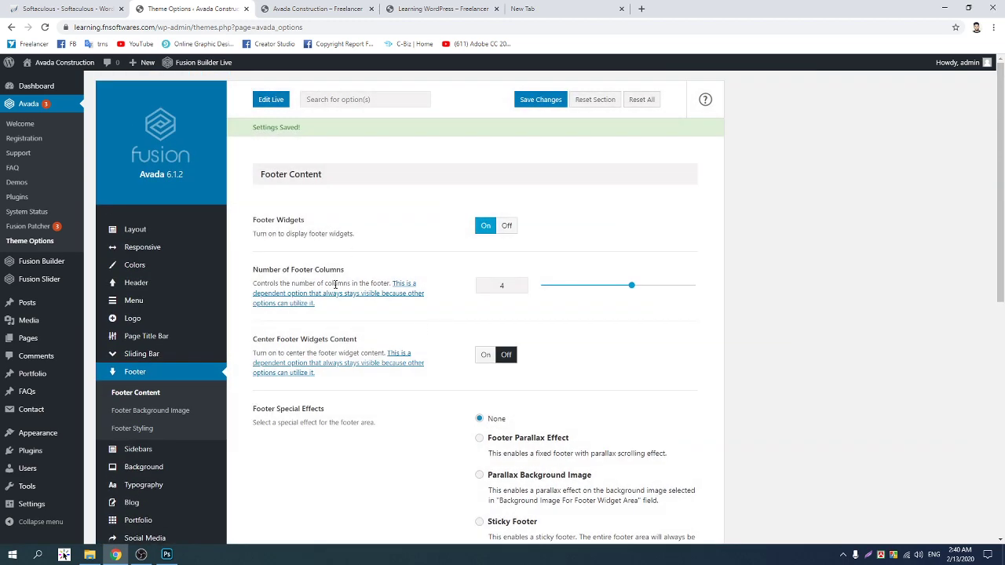
pyautogui.click(319, 9)
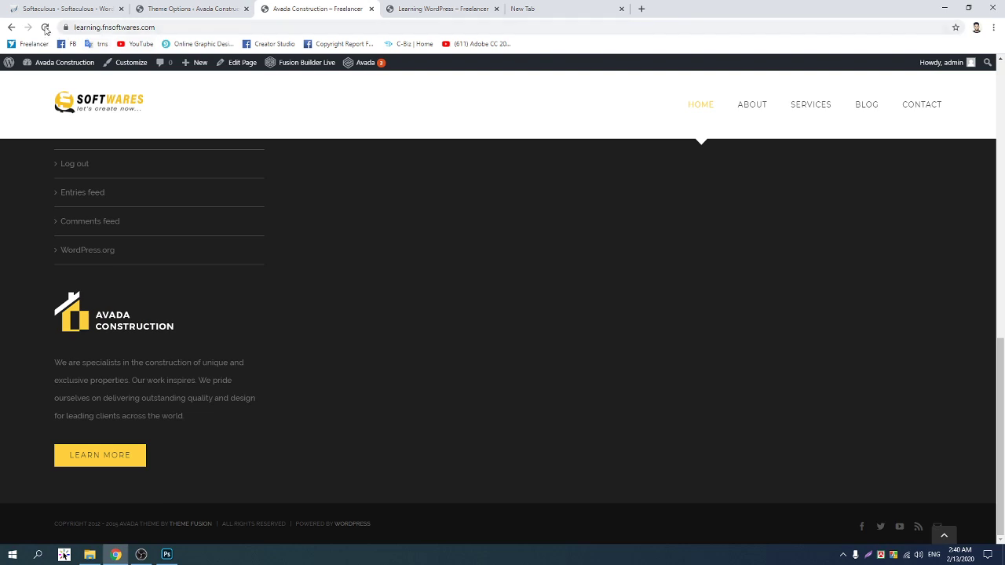
pyautogui.click(45, 29)
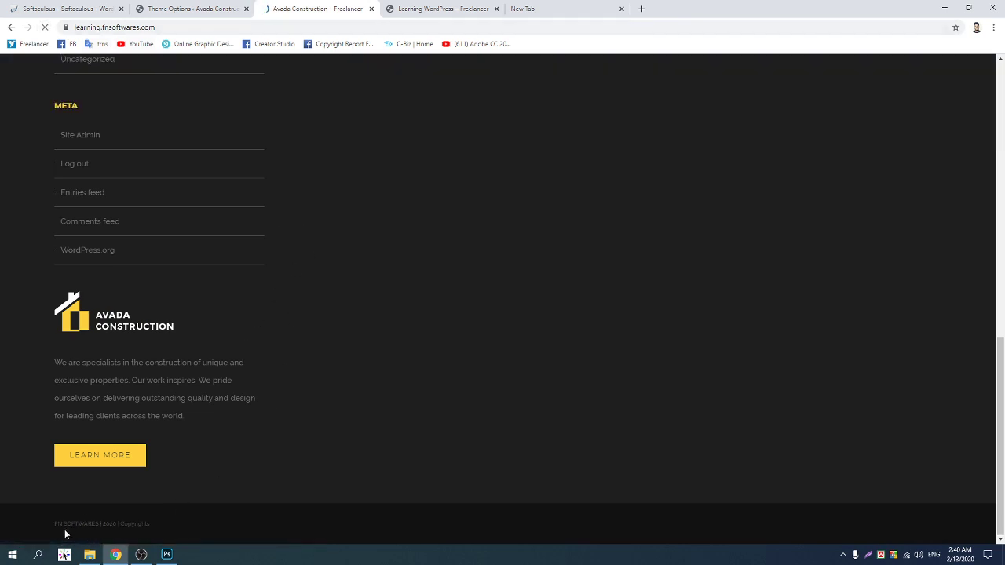
pyautogui.scroll(6, 280, 443)
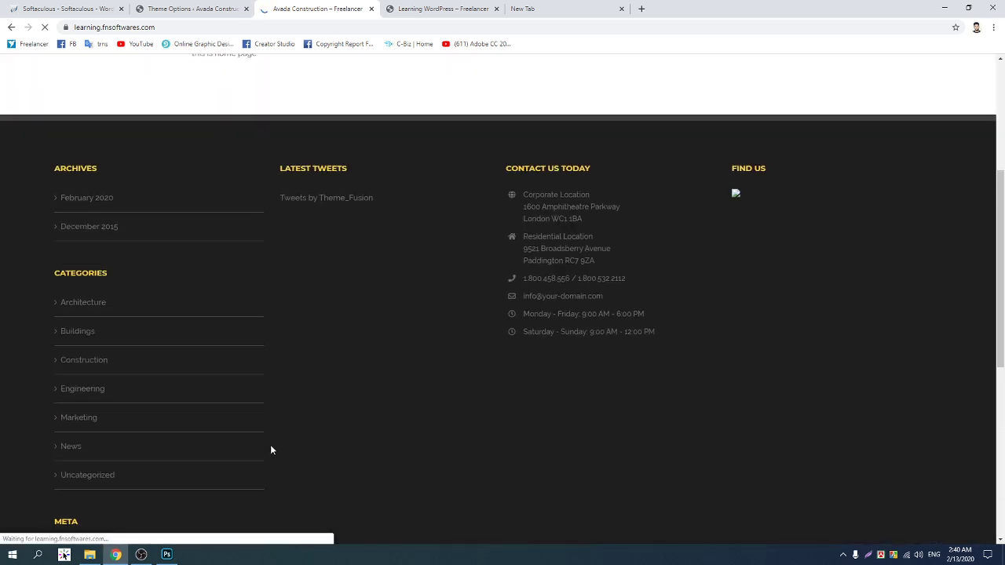
# Open the Footer Background Image settings and view the footer area on the live home page
pyautogui.click(177, 9)
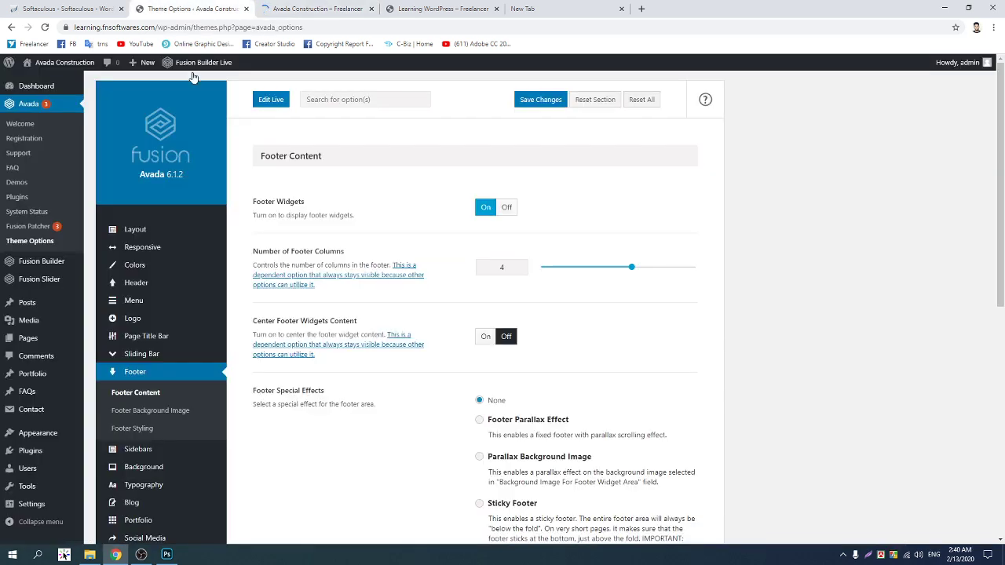
pyautogui.scroll(-1, 455, 395)
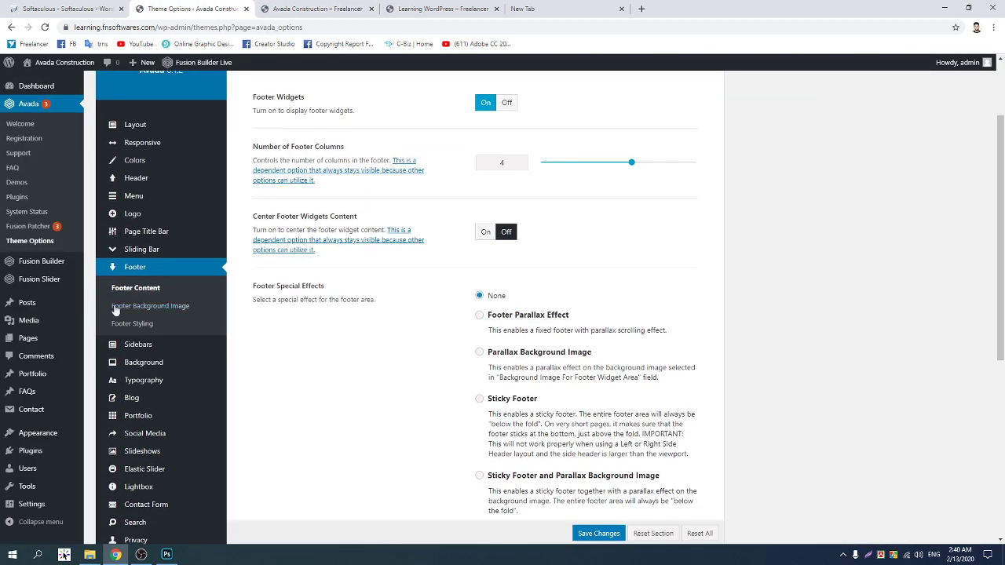
pyautogui.click(157, 306)
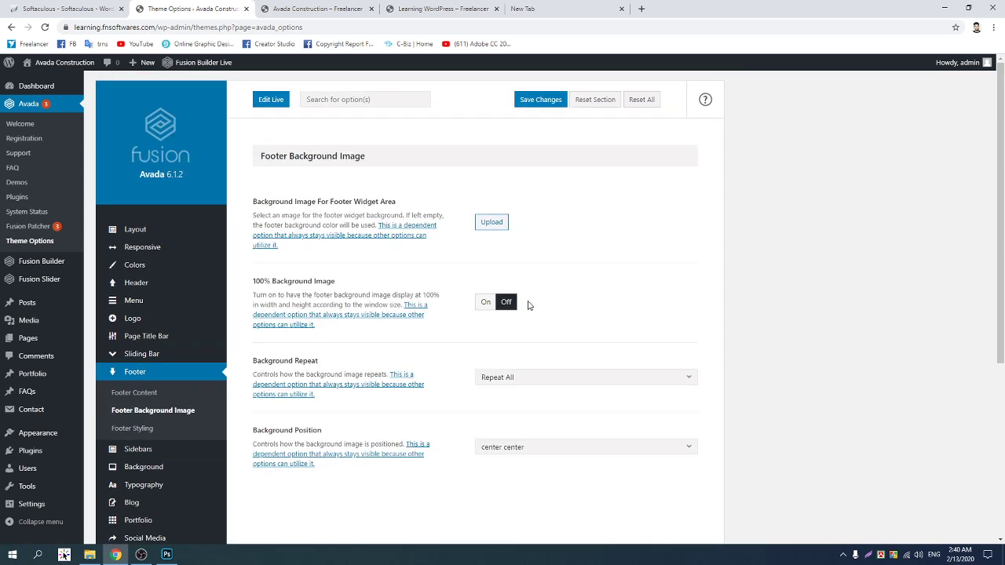
pyautogui.click(317, 8)
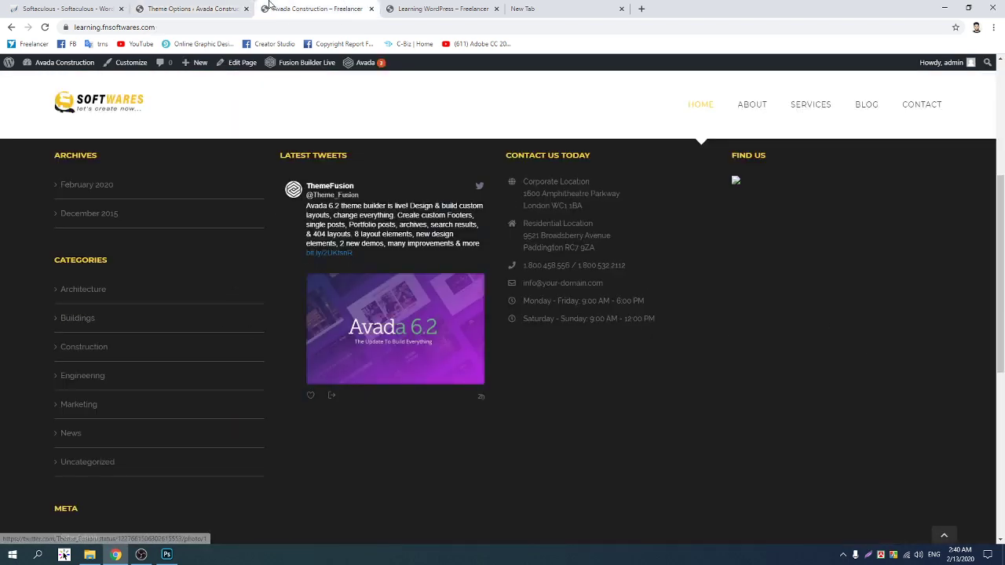
# Search Google Images for "footer background map" in the empty browser tab
pyautogui.click(212, 8)
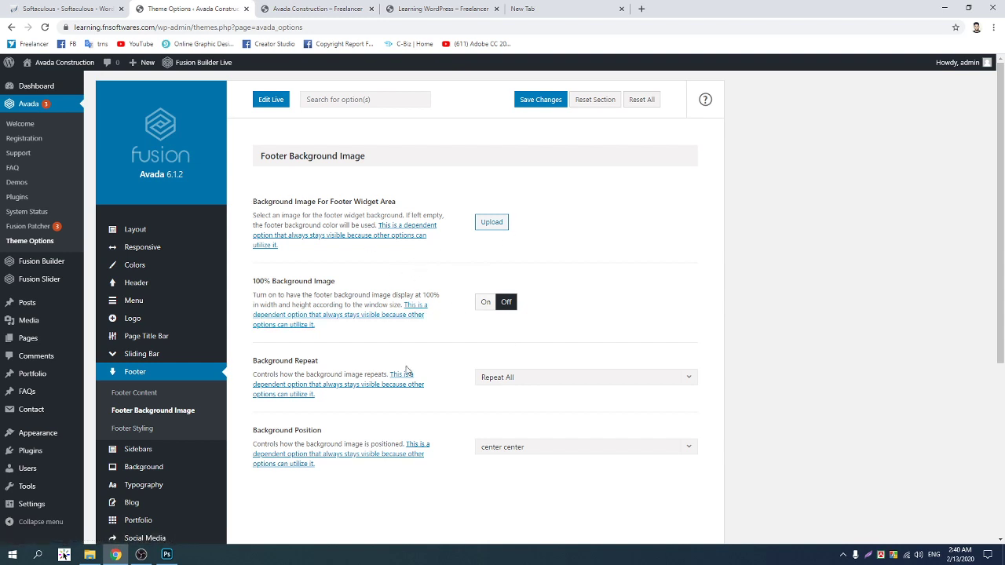
pyautogui.click(563, 11)
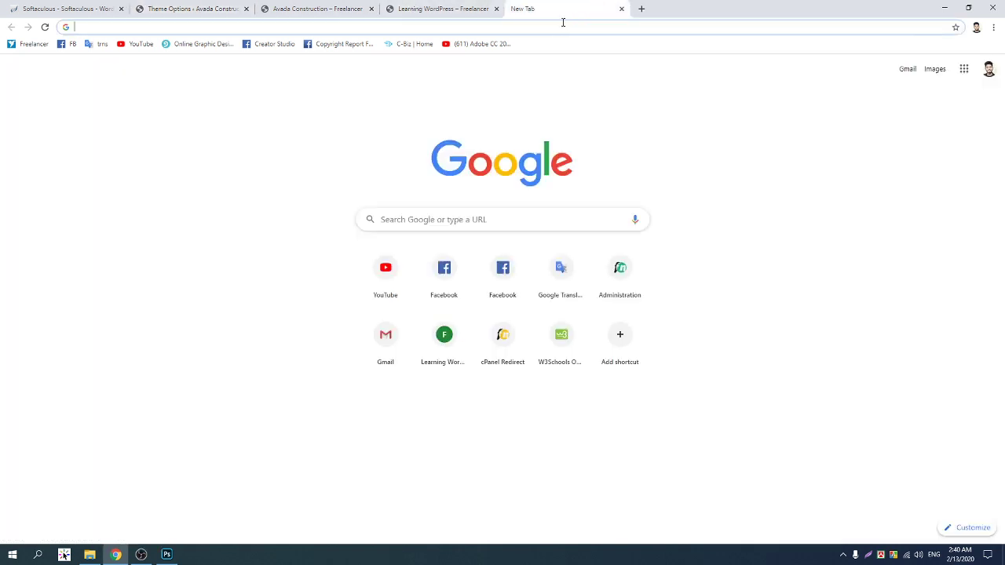
pyautogui.click(553, 27)
pyautogui.write('foot')
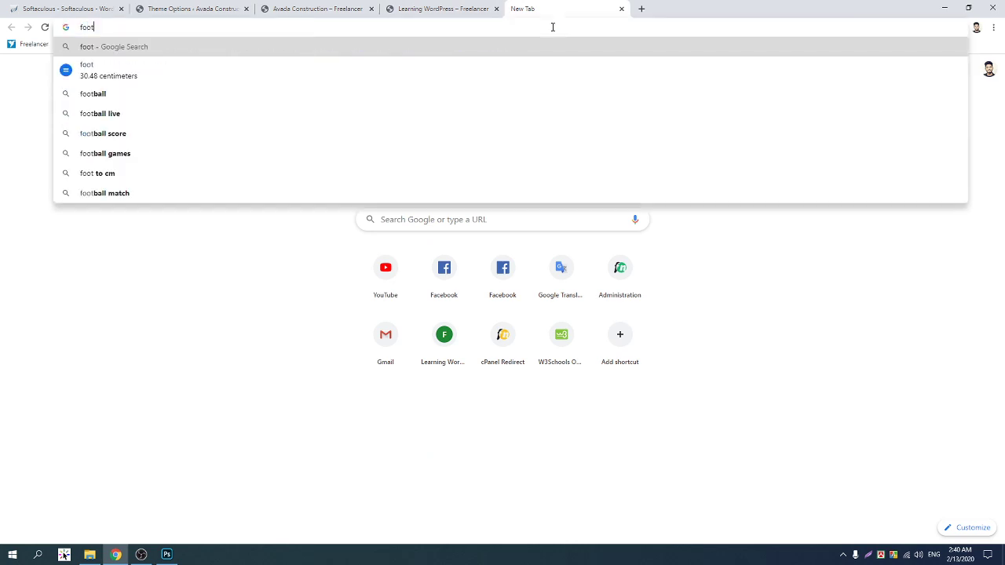
pyautogui.write('er background map')
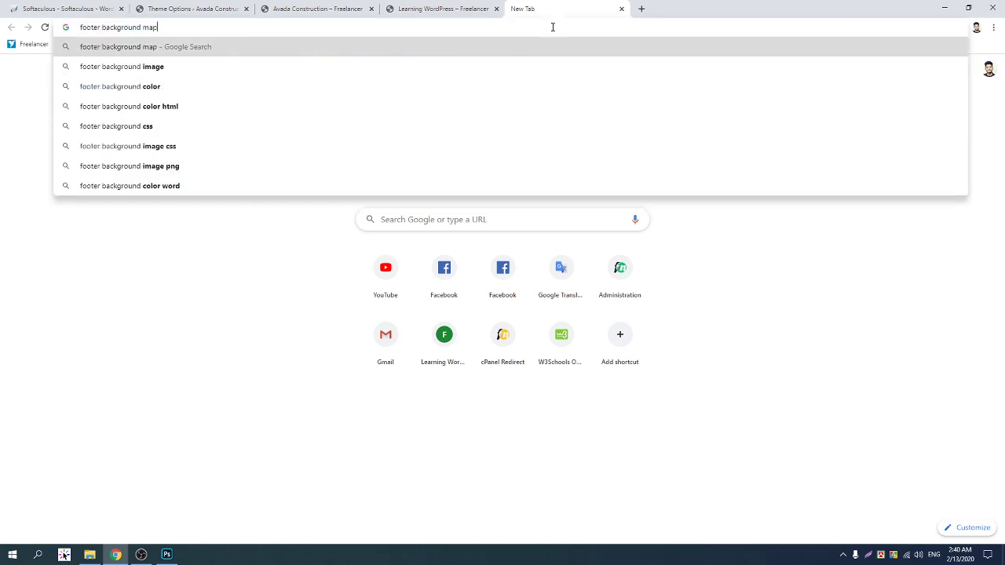
pyautogui.press('Return')
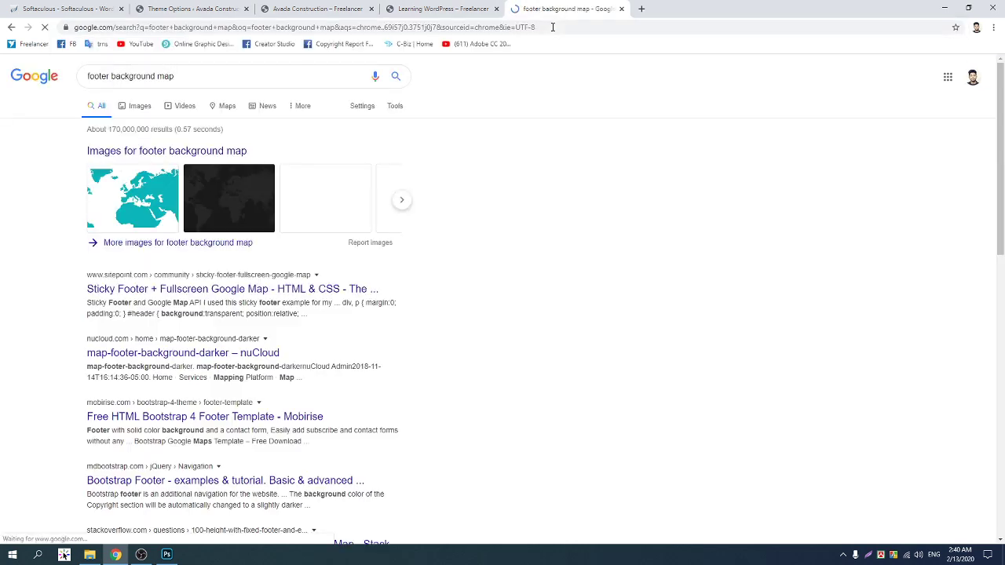
pyautogui.click(137, 105)
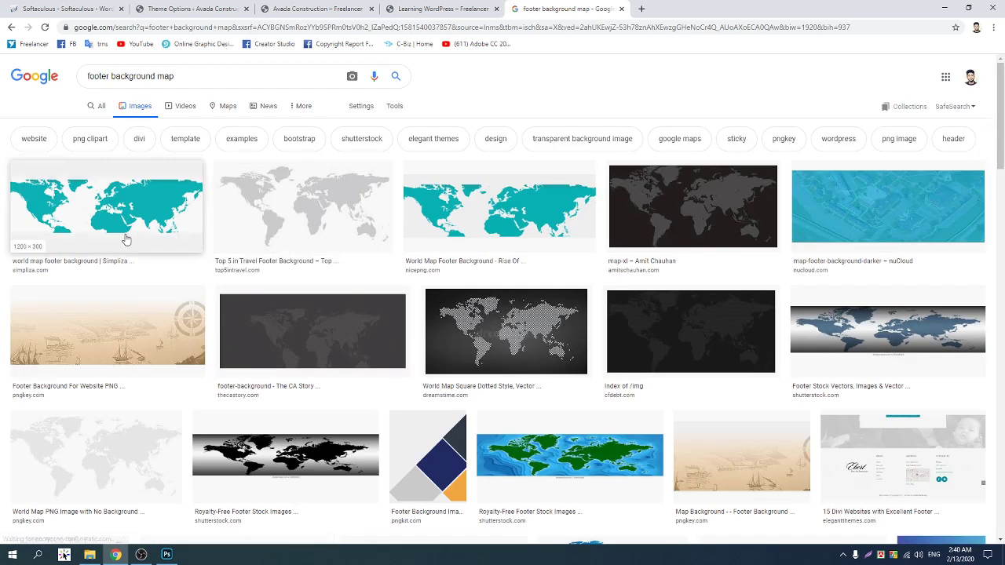
# Open the dark world map from The CA Story at full size and save it as footer-background.jpg in Downloads > New folder
pyautogui.click(369, 336)
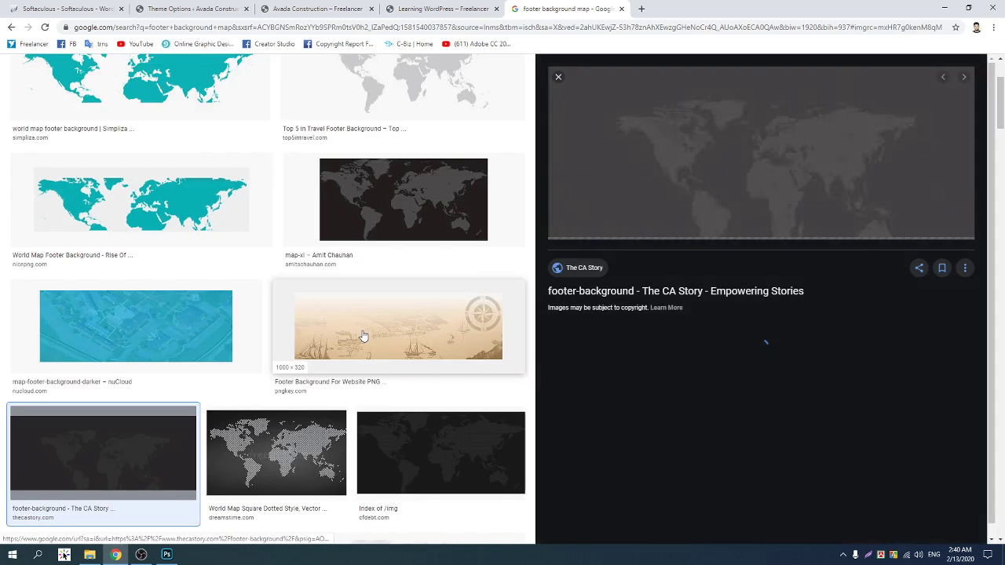
pyautogui.rightClick(681, 138)
pyautogui.click(738, 235)
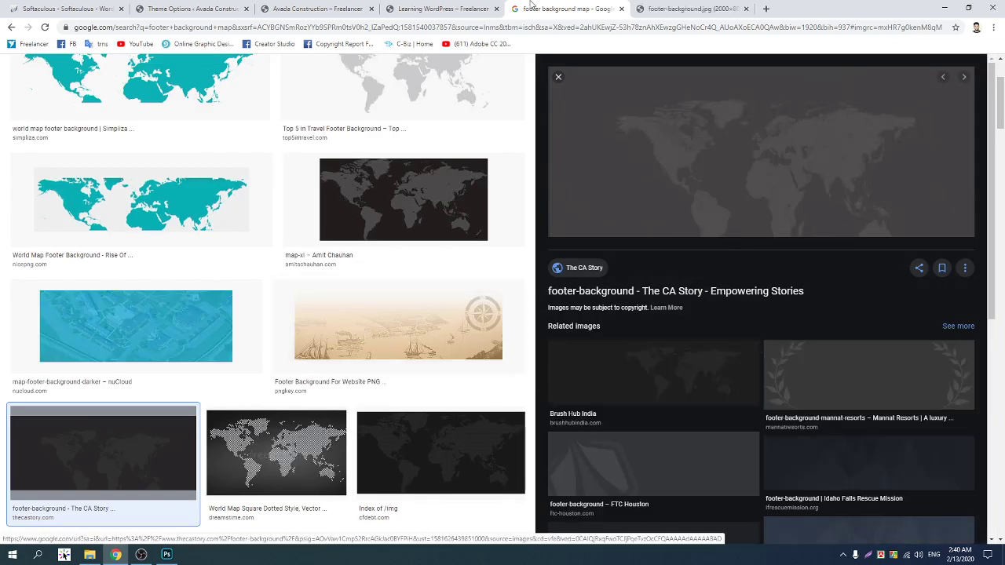
pyautogui.click(721, 6)
pyautogui.rightClick(228, 284)
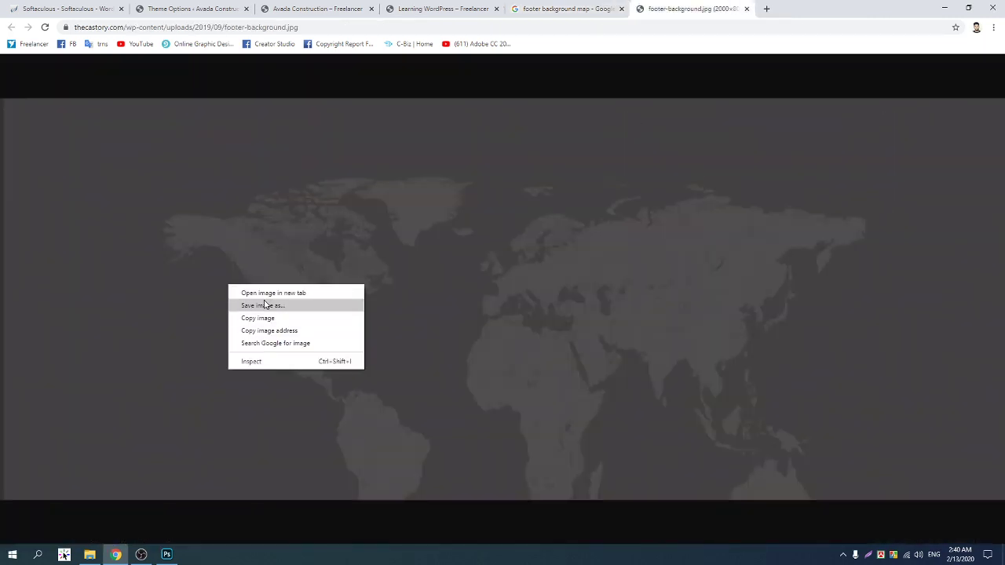
pyautogui.click(255, 305)
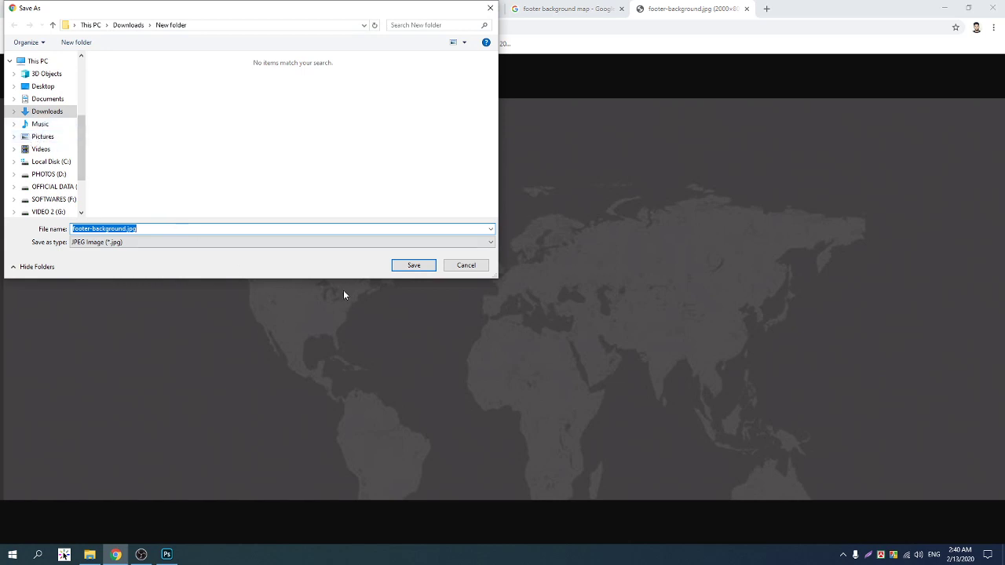
pyautogui.click(414, 266)
# Upload footer-background.jpg to the theme options as the background image for the footer widget area
pyautogui.click(186, 9)
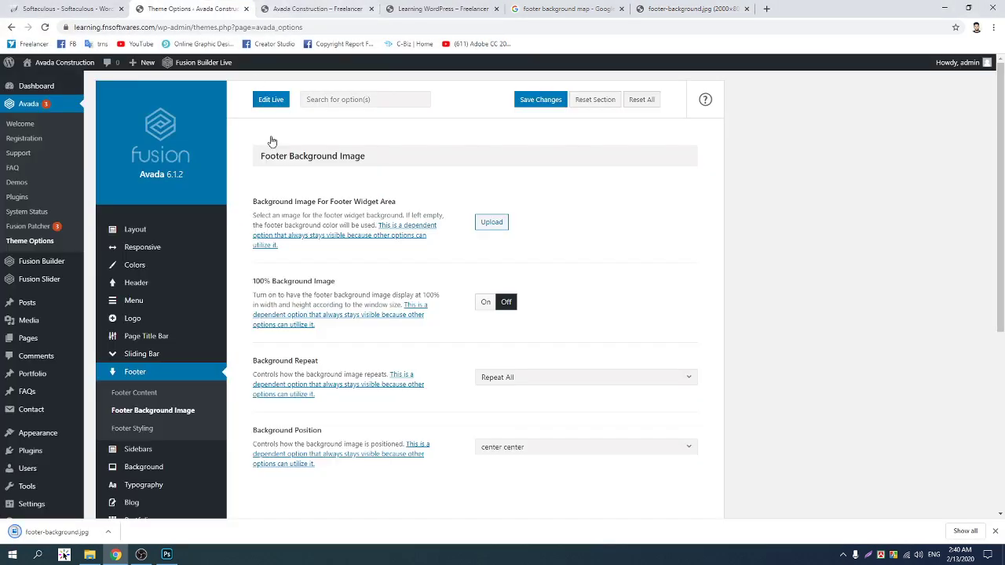
pyautogui.click(478, 223)
pyautogui.click(44, 105)
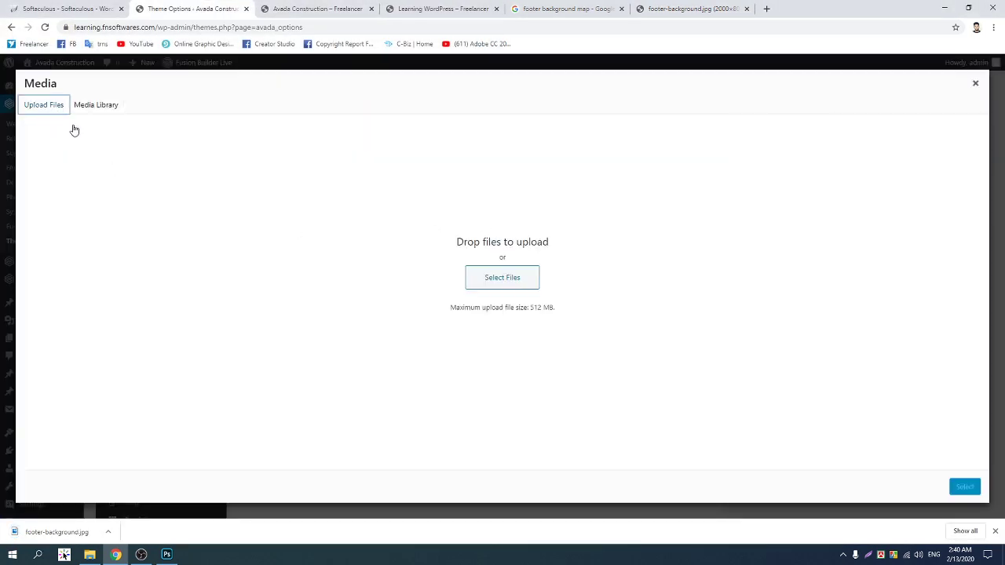
pyautogui.click(503, 278)
pyautogui.click(122, 90)
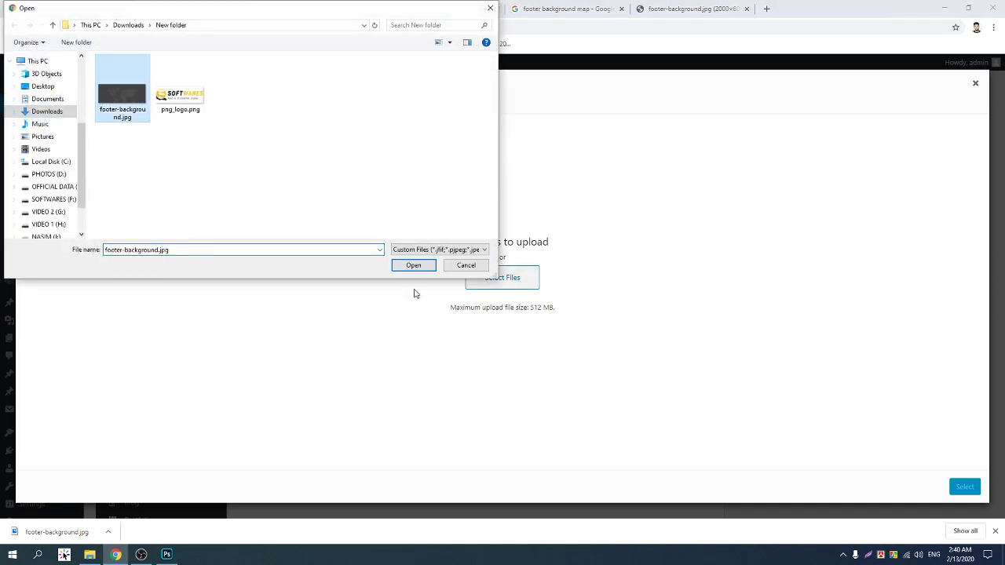
pyautogui.click(413, 266)
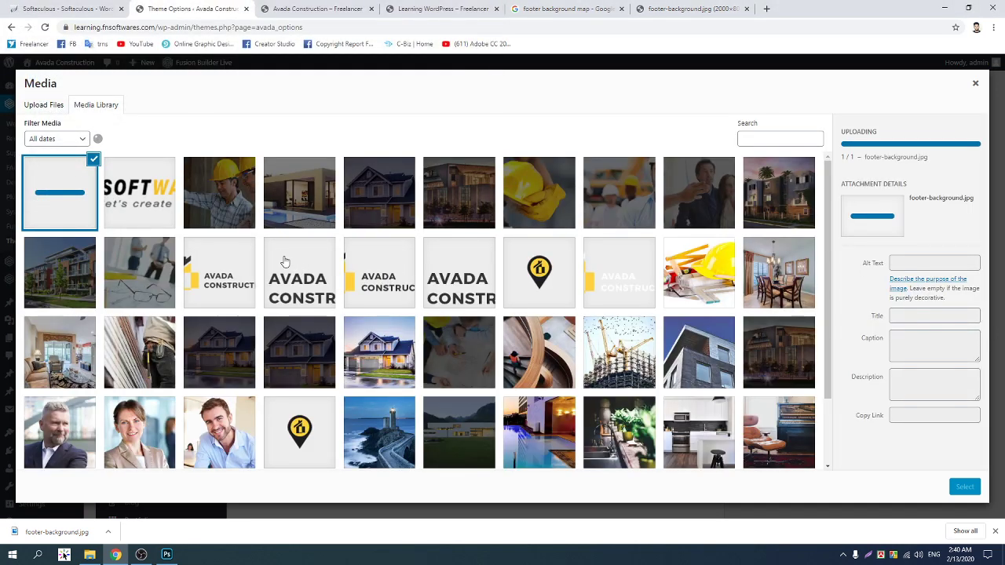
pyautogui.click(966, 487)
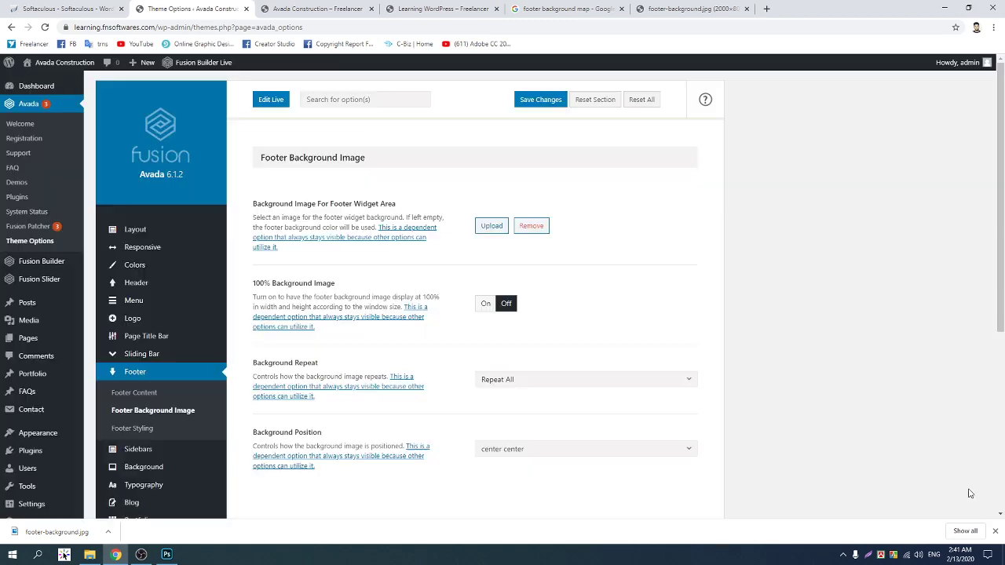
# Turn on 100% Background Image for the footer
pyautogui.scroll(-1, 609, 288)
pyautogui.scroll(-1, 609, 288)
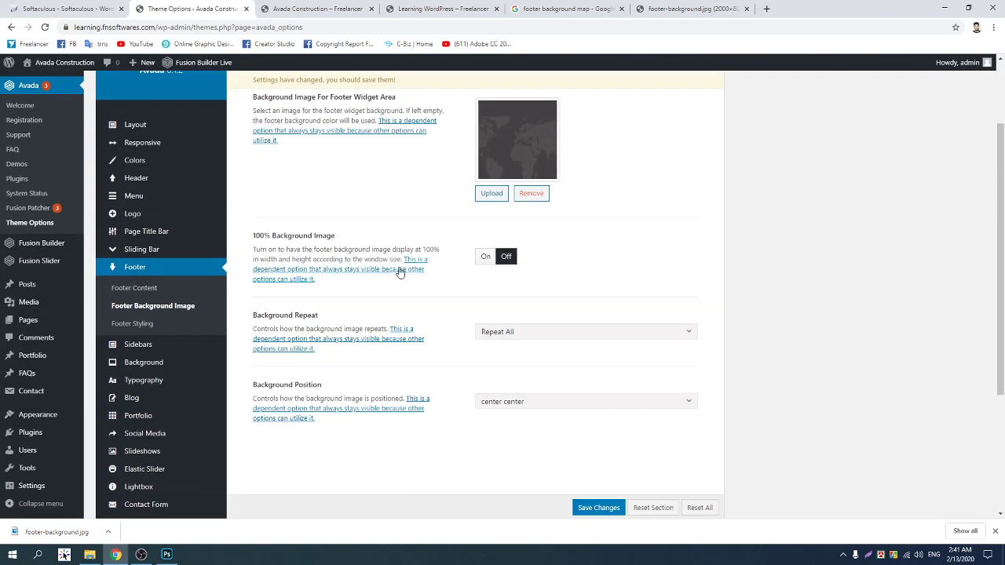
pyautogui.click(482, 256)
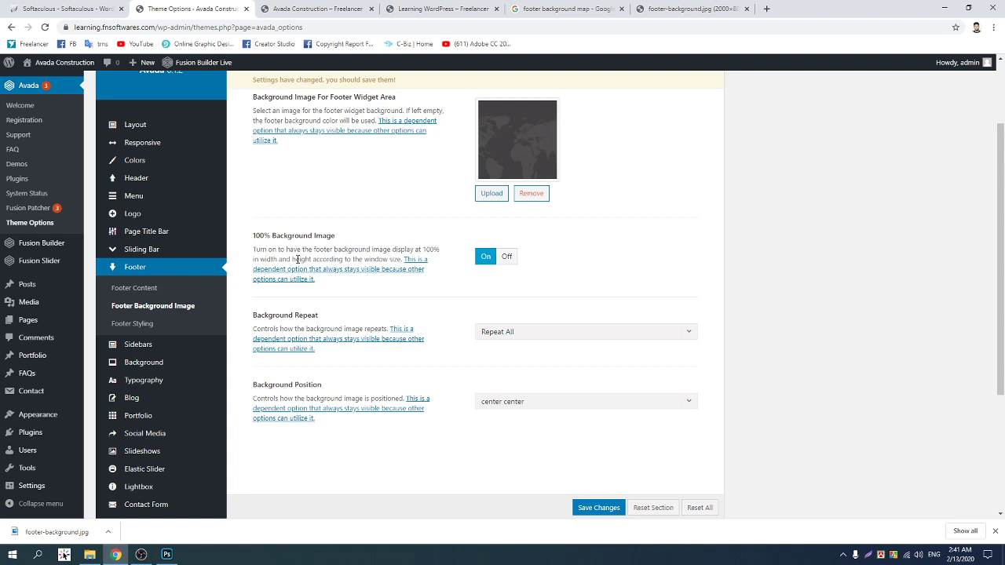
# Look over the extent of the footer widget area on the live home page
pyautogui.click(332, 8)
pyautogui.scroll(-3, 244, 319)
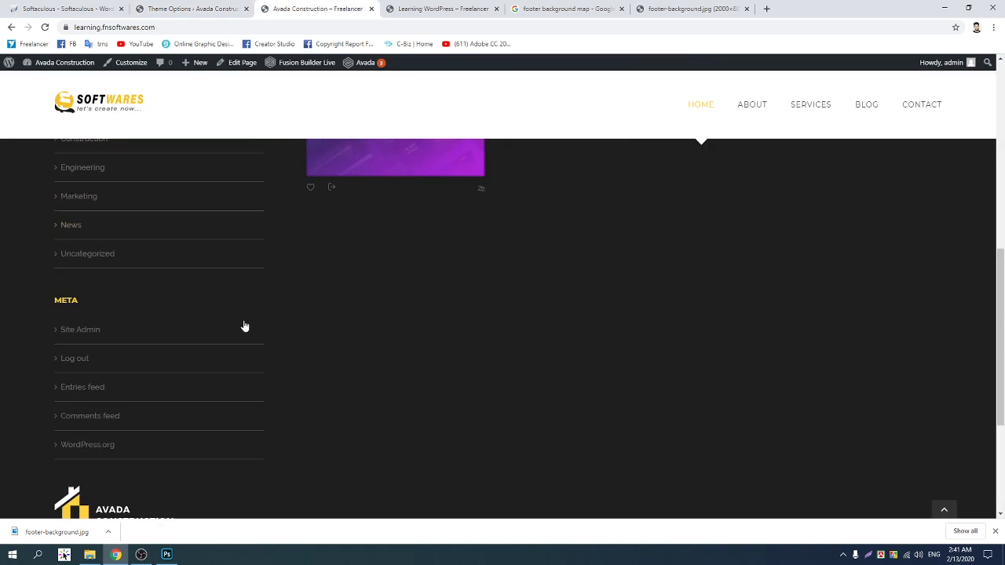
pyautogui.scroll(3, 240, 328)
pyautogui.scroll(3, 239, 329)
pyautogui.scroll(-3, 233, 325)
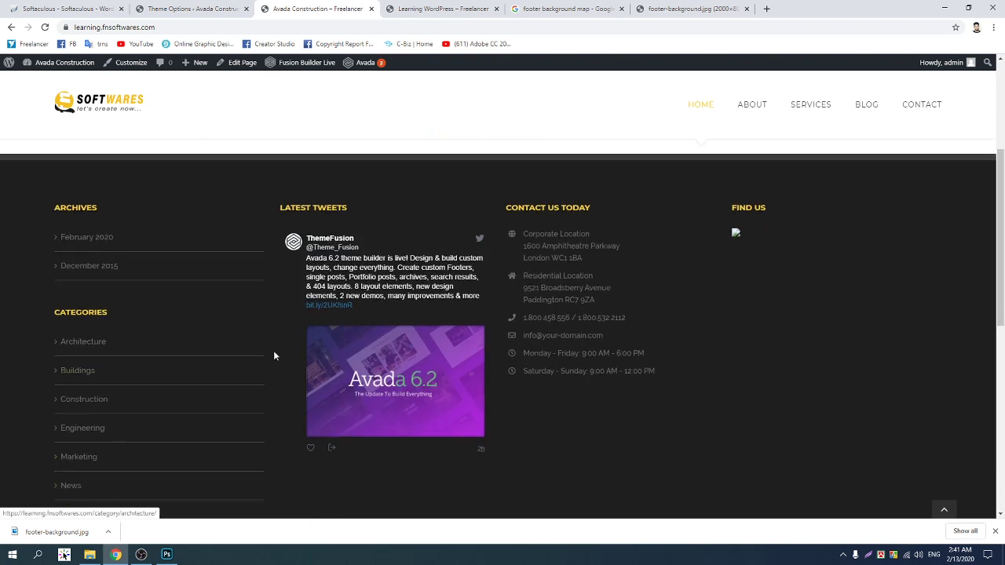
pyautogui.click(66, 7)
# Set the footer's Background Repeat to No Repeat with Background Position at center center, and save the theme options
pyautogui.click(201, 7)
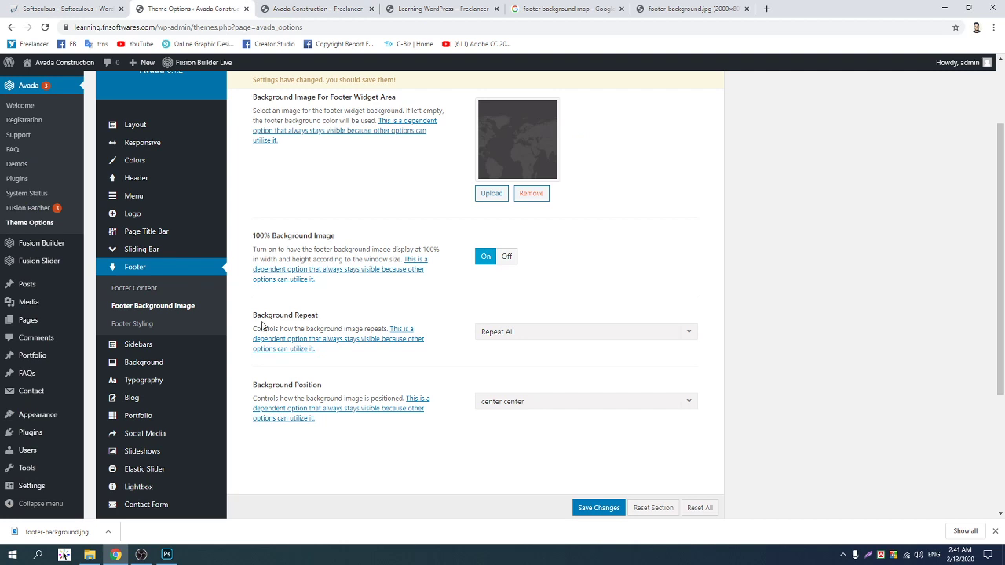
pyautogui.click(585, 333)
pyautogui.click(514, 403)
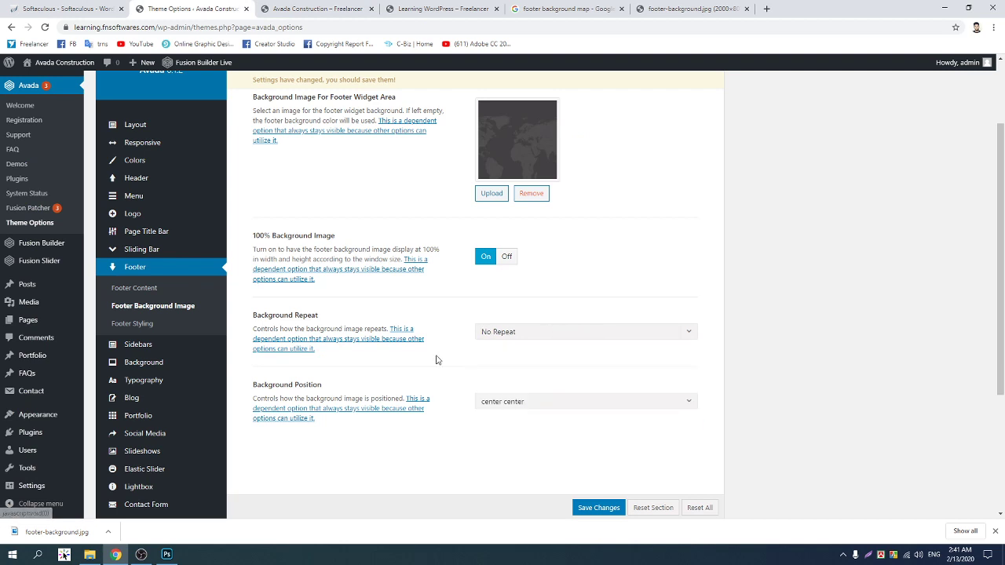
pyautogui.scroll(-1, 383, 330)
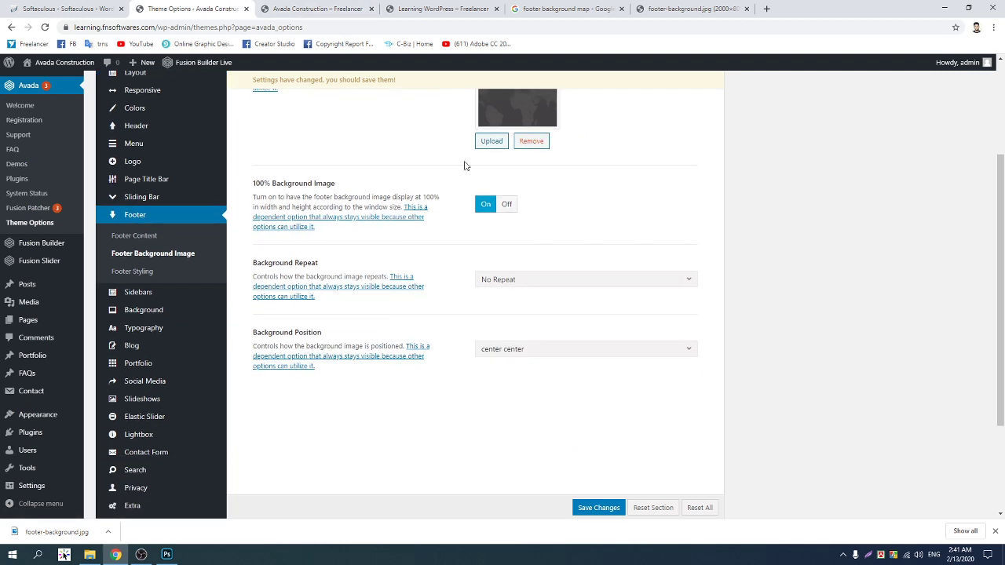
pyautogui.click(523, 353)
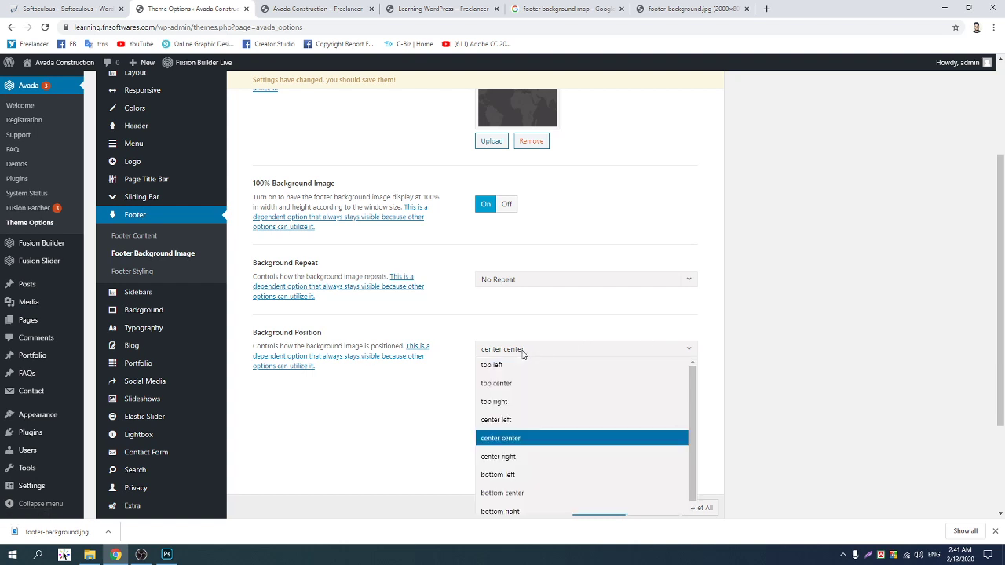
pyautogui.click(566, 438)
pyautogui.click(602, 509)
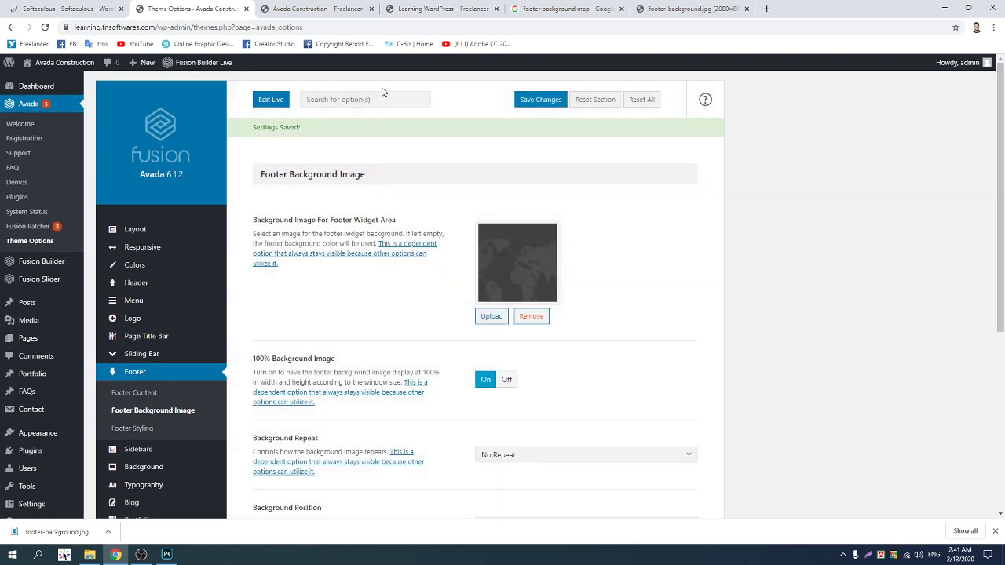
# Reload the live home page and examine how the map background fills the footer behind the widget columns
pyautogui.click(316, 9)
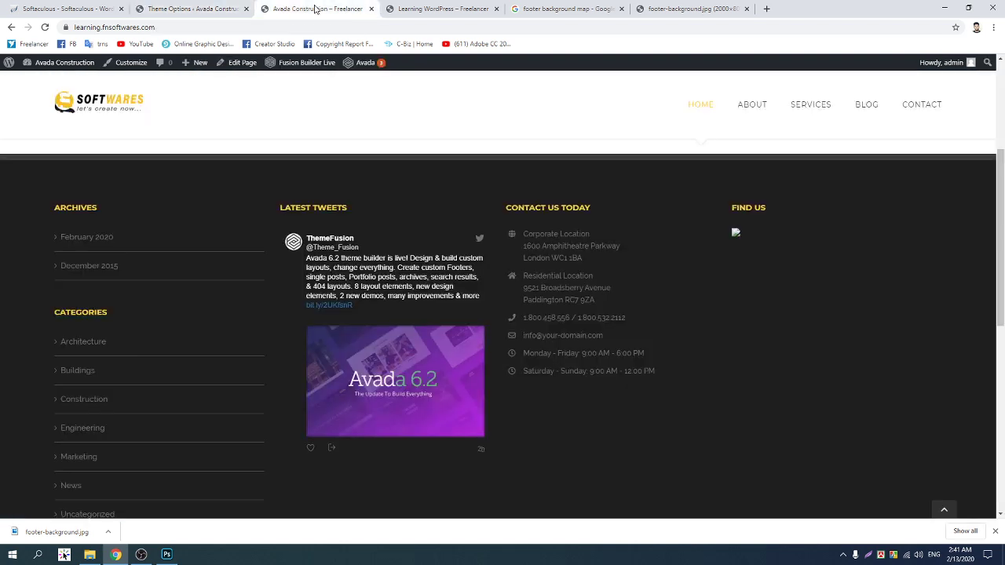
pyautogui.click(44, 26)
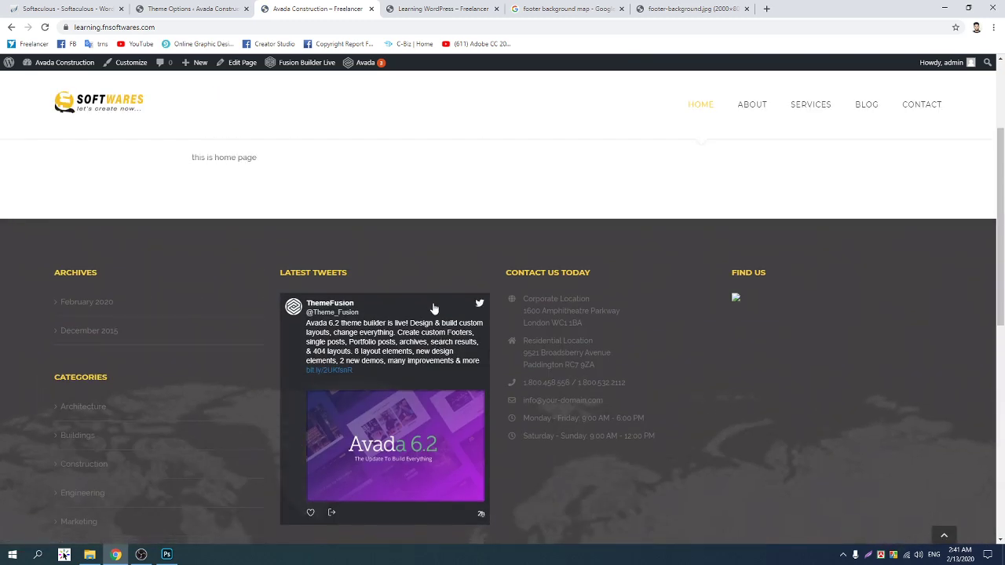
pyautogui.scroll(-3, 426, 303)
pyautogui.scroll(8, 421, 305)
pyautogui.scroll(-10, 416, 311)
pyautogui.scroll(-4, 412, 306)
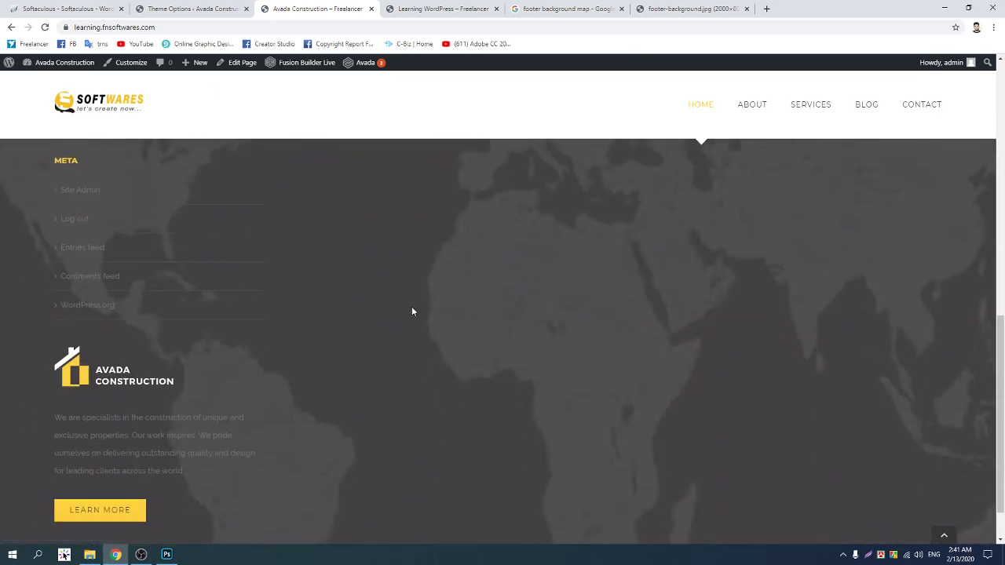
pyautogui.scroll(5, 192, 328)
pyautogui.scroll(-5, 74, 392)
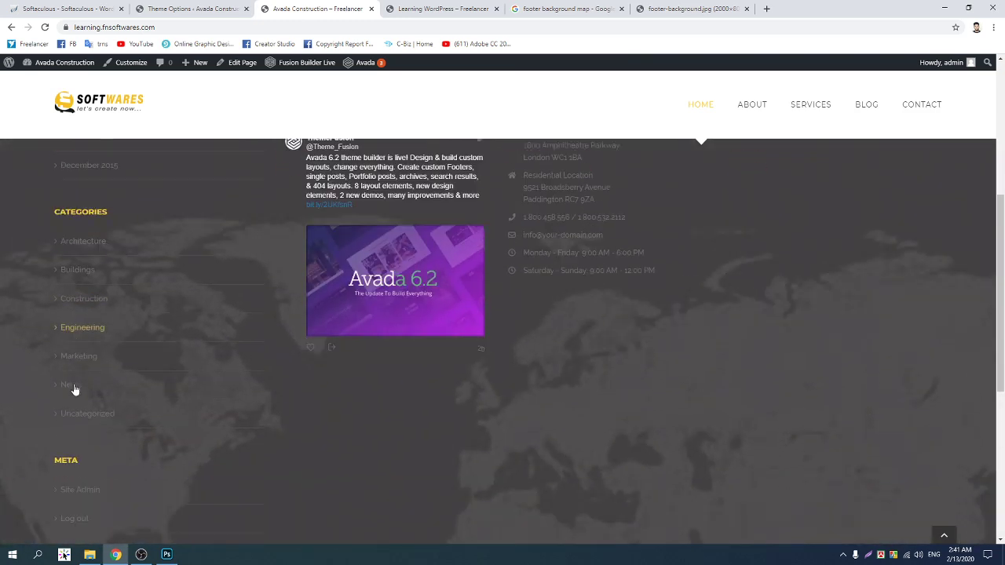
pyautogui.scroll(4, 117, 409)
pyautogui.scroll(5, 133, 385)
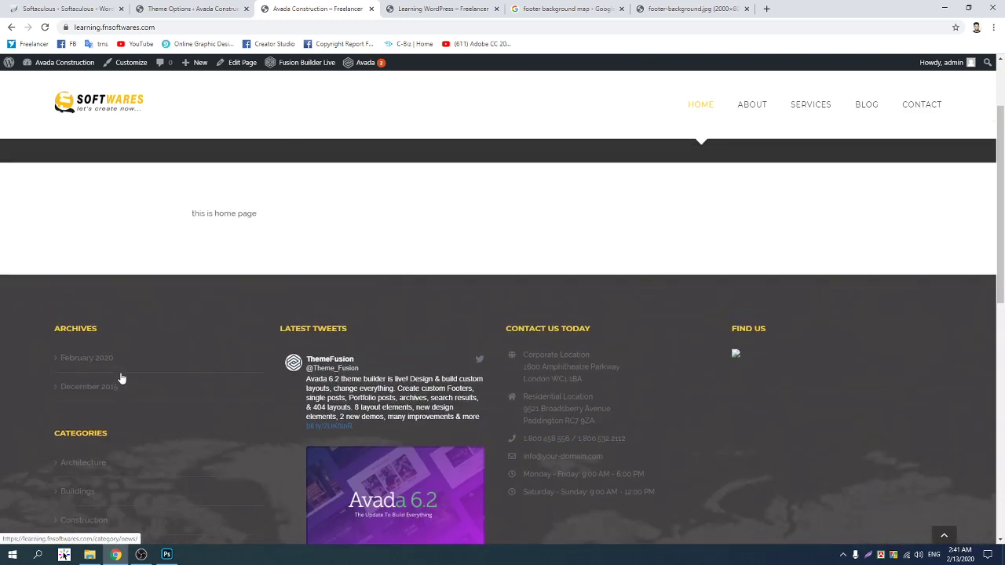
pyautogui.scroll(-3, 639, 375)
pyautogui.scroll(-2, 822, 374)
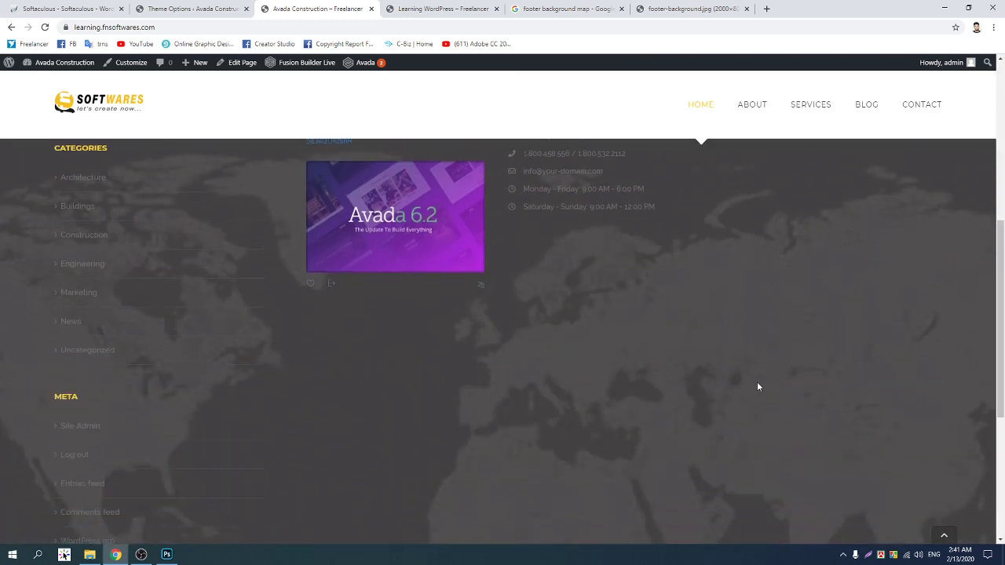
pyautogui.scroll(4, 756, 386)
pyautogui.scroll(-4, 485, 327)
pyautogui.scroll(-2, 407, 344)
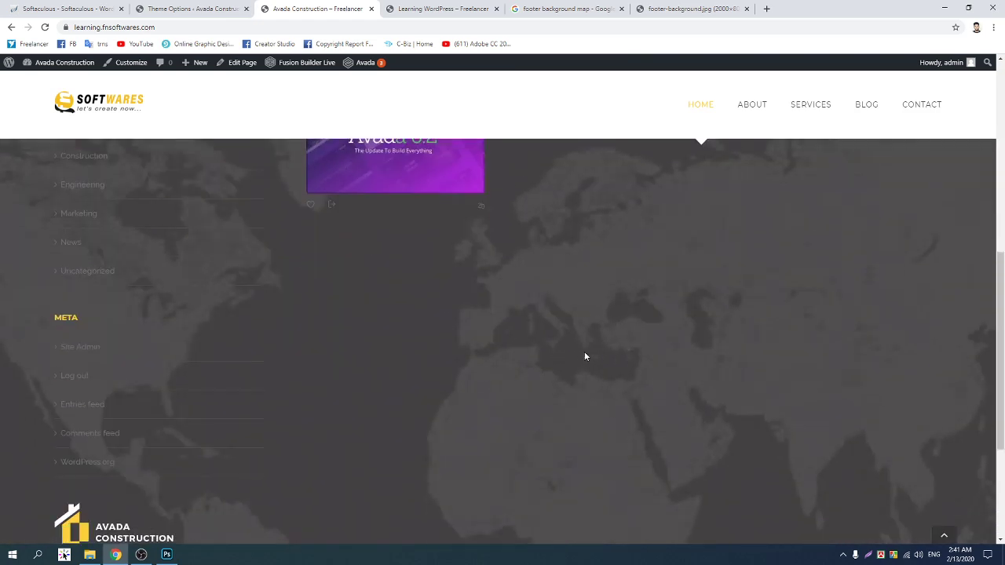
pyautogui.scroll(3, 586, 354)
# Return to the "footer background map" image results and filter them to Large size
pyautogui.click(597, 8)
pyautogui.click(680, 8)
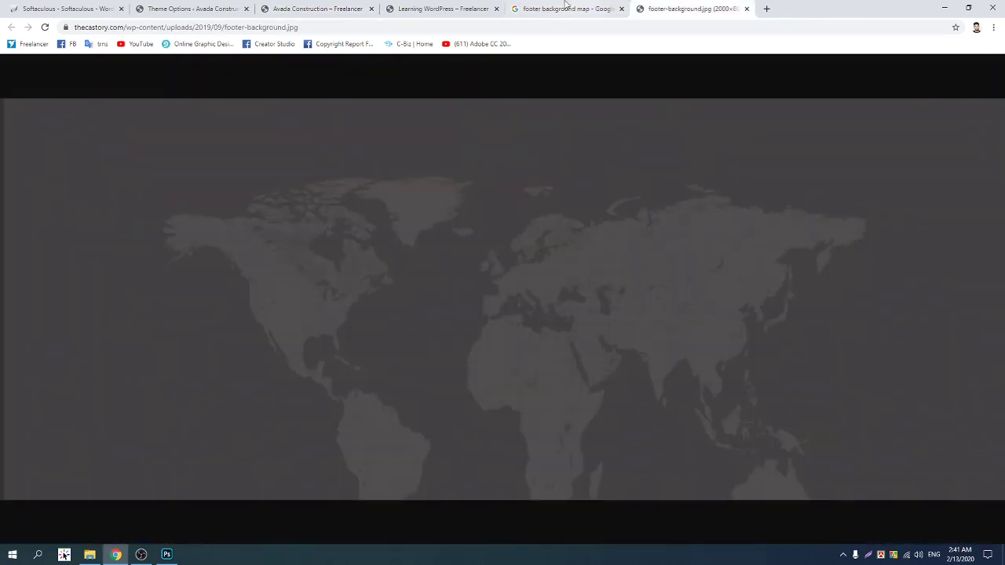
pyautogui.click(569, 9)
pyautogui.scroll(2, 403, 235)
pyautogui.click(403, 109)
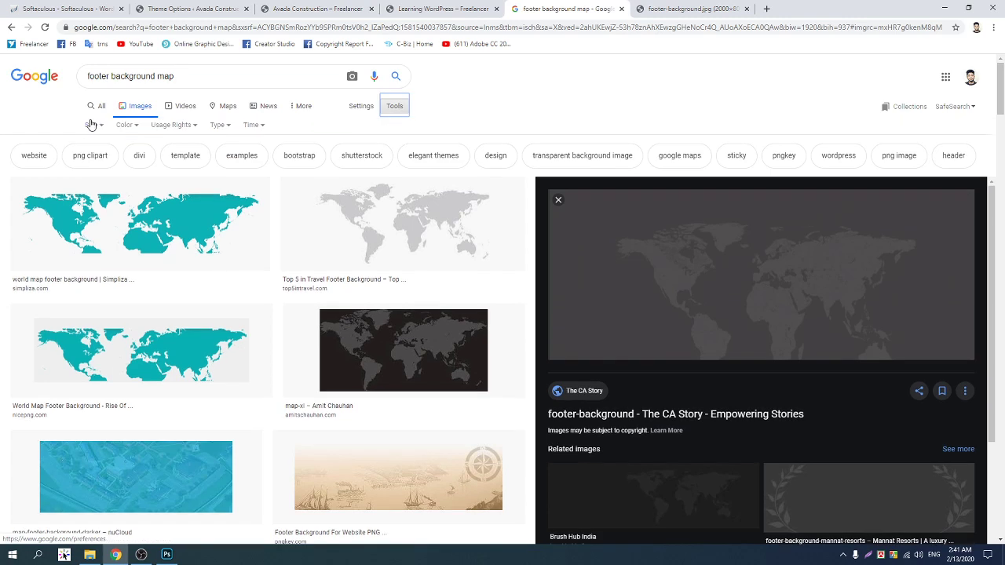
pyautogui.click(91, 125)
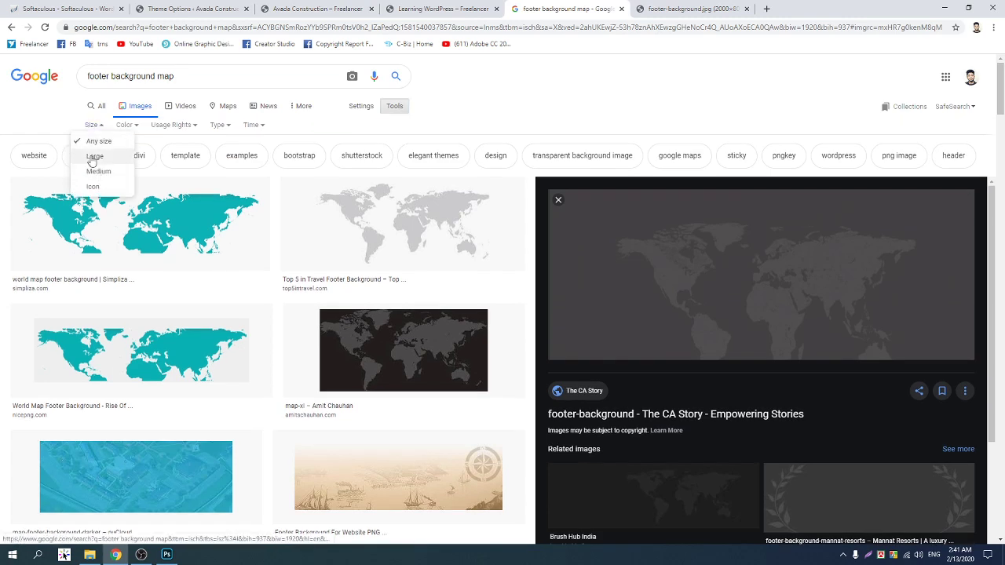
pyautogui.click(94, 156)
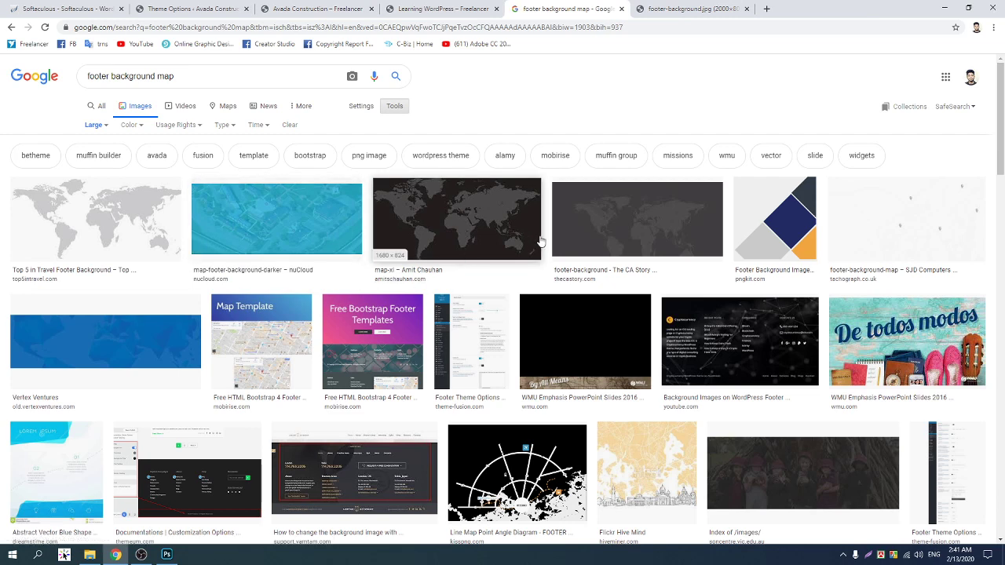
# Open the dark world map result from The CA Story full size in a new tab and close both footer-background image tabs
pyautogui.click(657, 231)
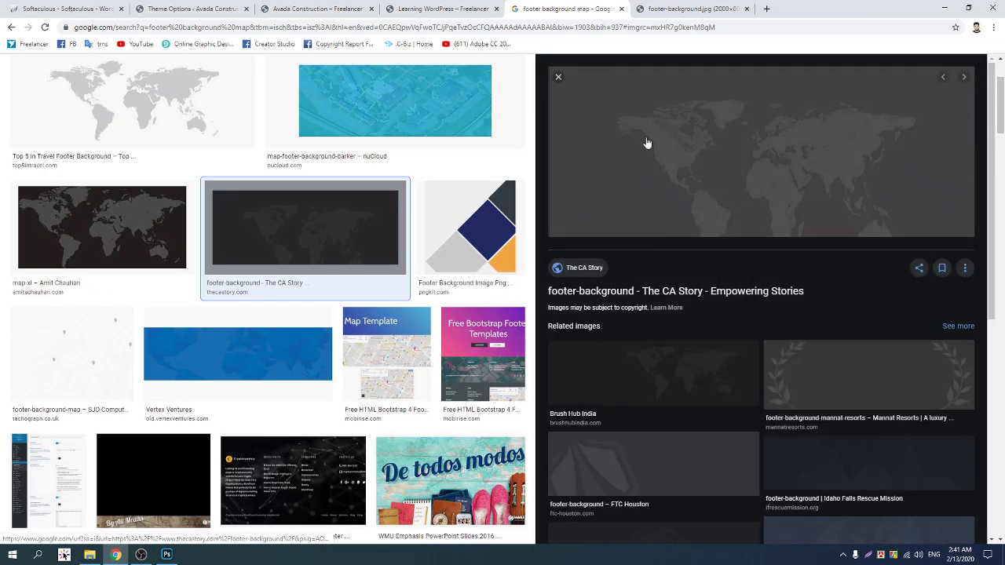
pyautogui.rightClick(643, 124)
pyautogui.click(669, 223)
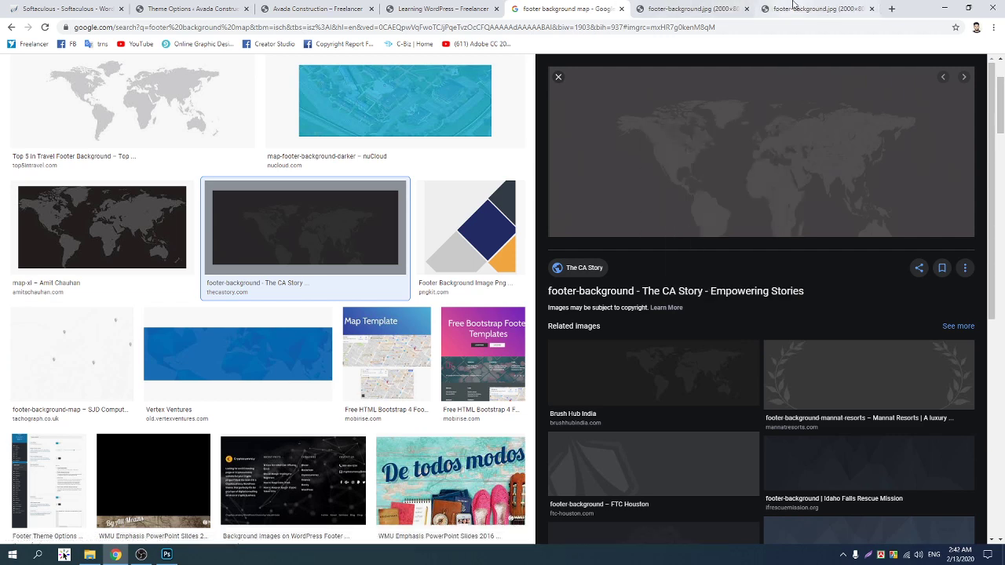
pyautogui.click(673, 7)
pyautogui.click(747, 9)
pyautogui.click(747, 8)
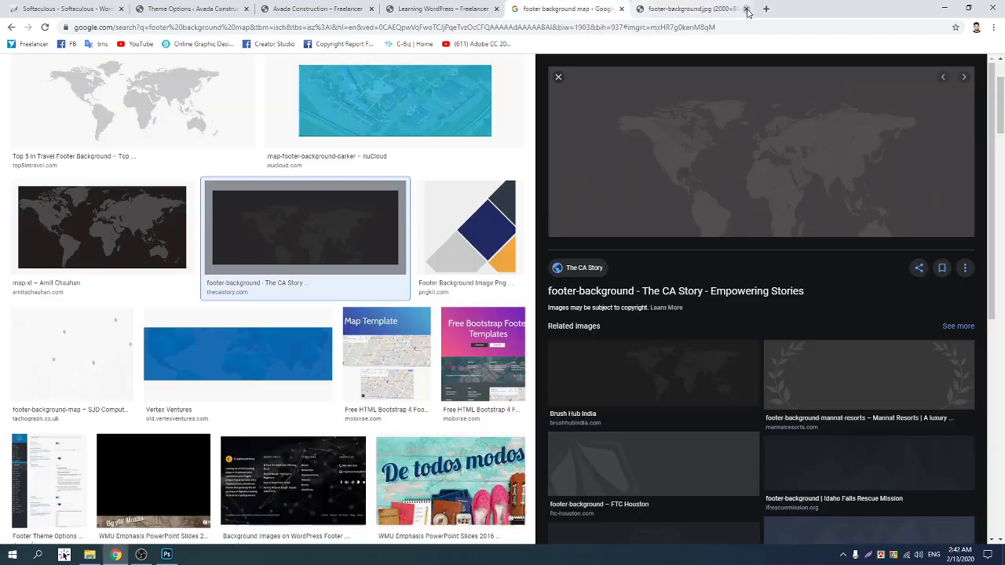
# Preview the blue Vertex Ventures map, browse the other large footer background results, and close the image search
pyautogui.click(236, 368)
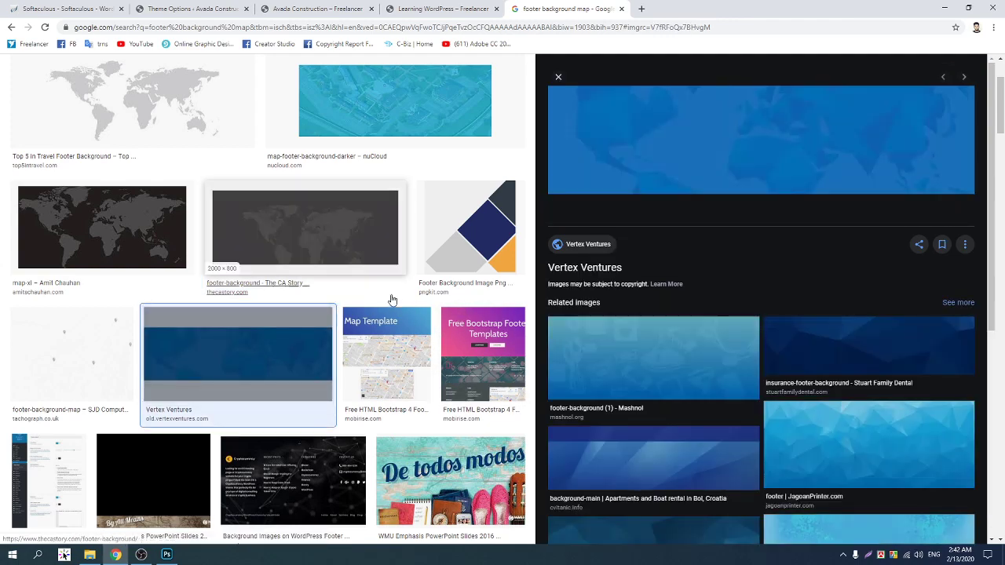
pyautogui.scroll(2, 319, 278)
pyautogui.scroll(-5, 319, 278)
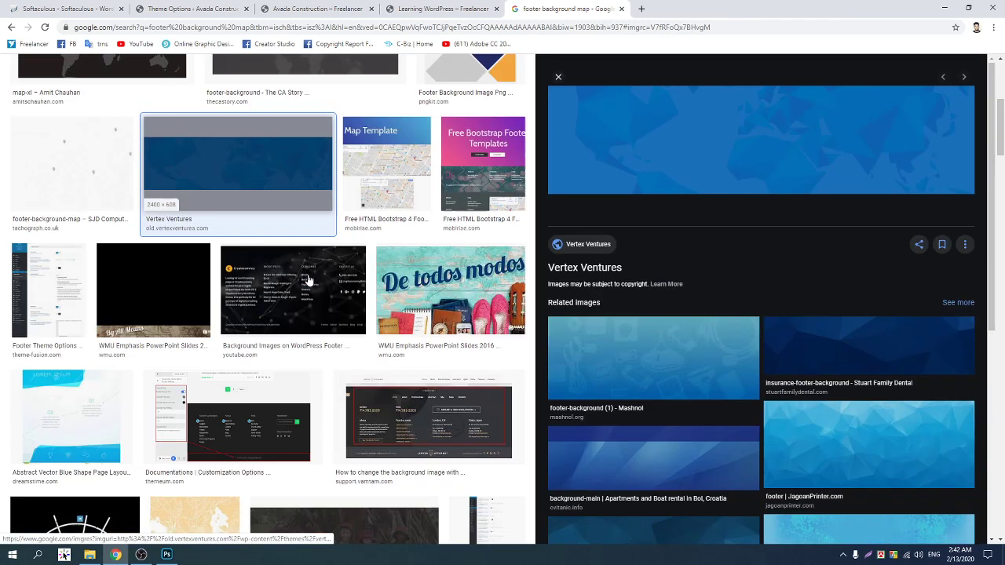
pyautogui.scroll(-4, 310, 284)
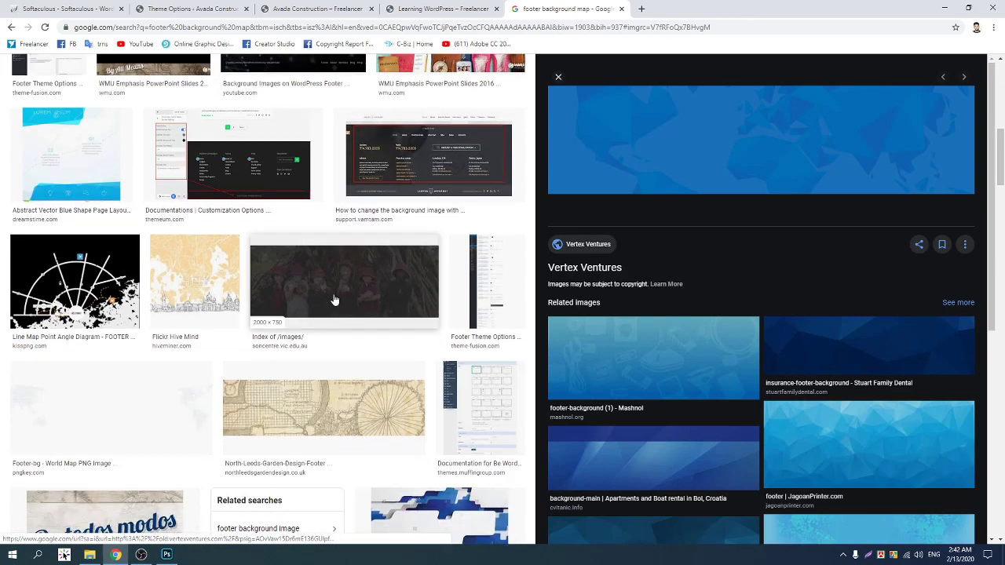
pyautogui.scroll(8, 333, 301)
pyautogui.scroll(1, 335, 300)
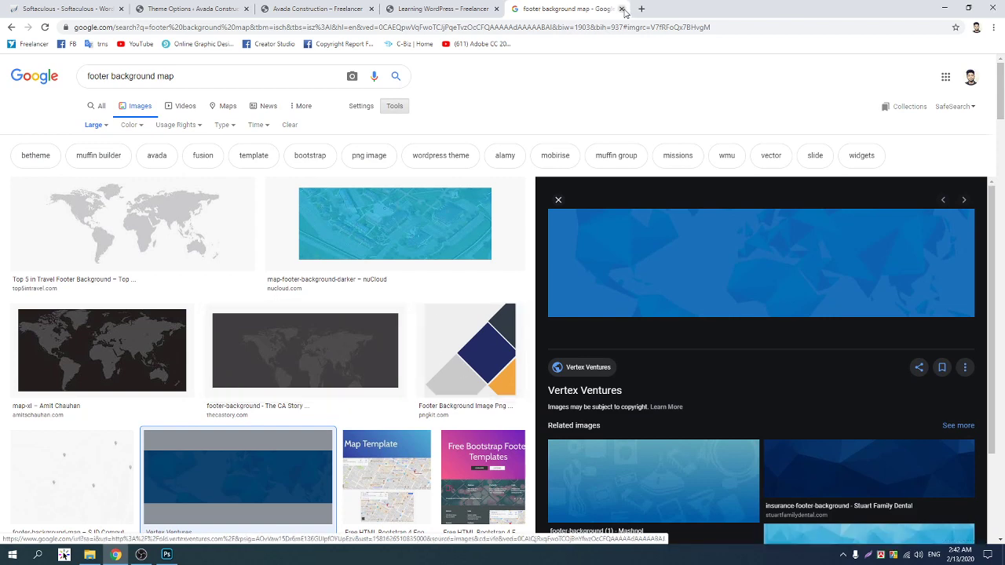
pyautogui.click(622, 9)
# Reload the live home page to check the footer with its map background
pyautogui.click(322, 9)
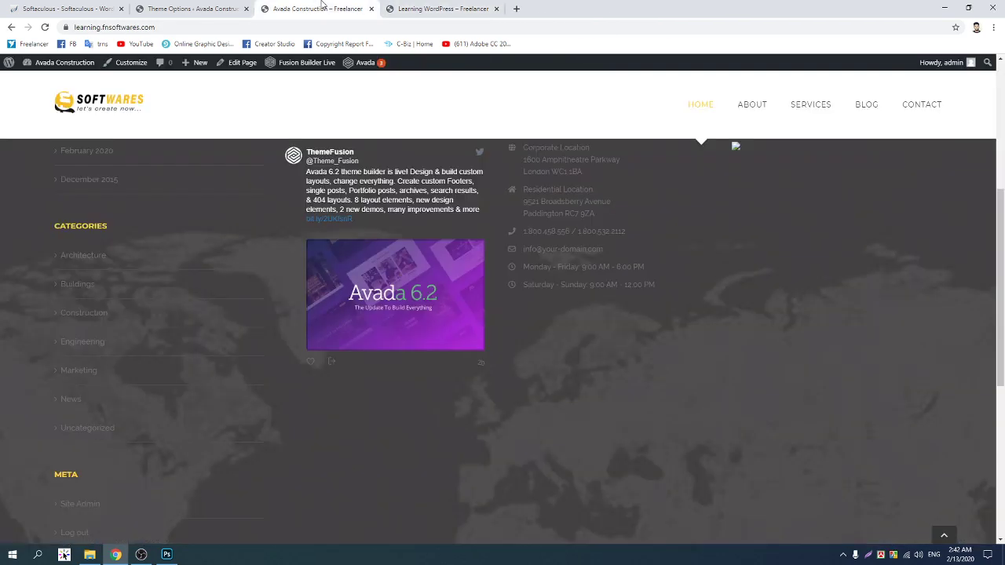
pyautogui.click(159, 8)
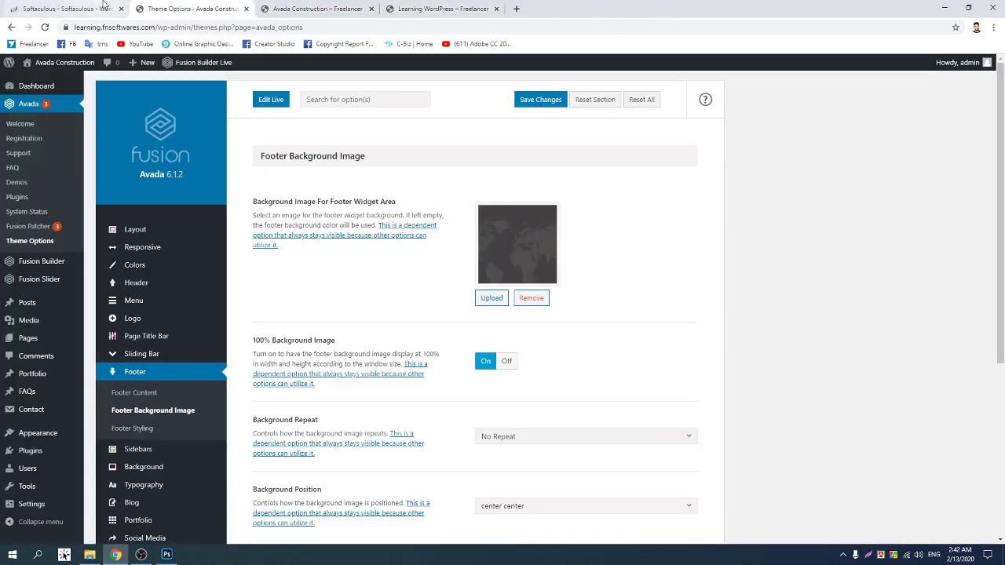
pyautogui.click(303, 6)
pyautogui.press('F5')
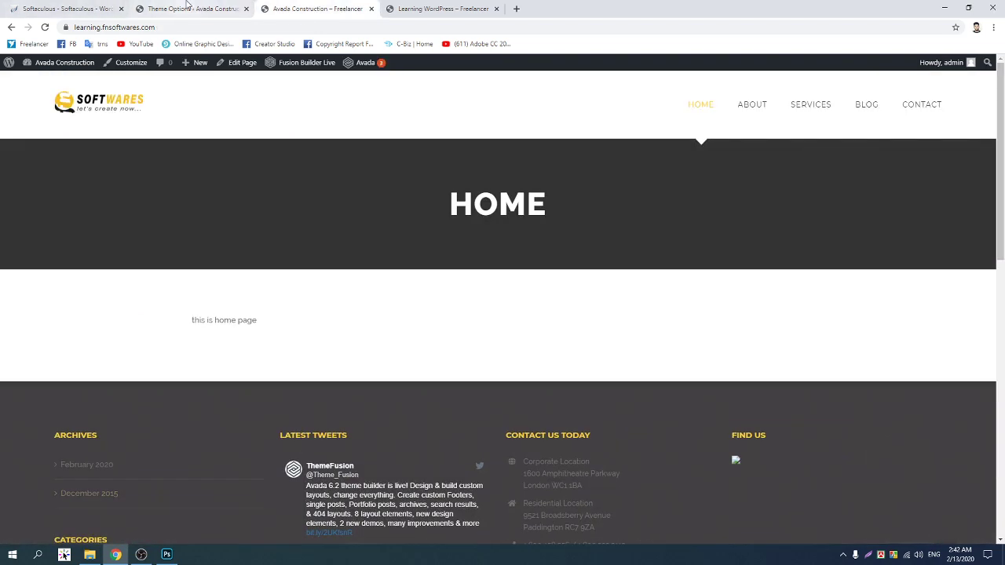
# Open the WordPress Widgets admin page in a separate tab from the theme options and switch to it
pyautogui.click(188, 8)
pyautogui.moveTo(18, 380)
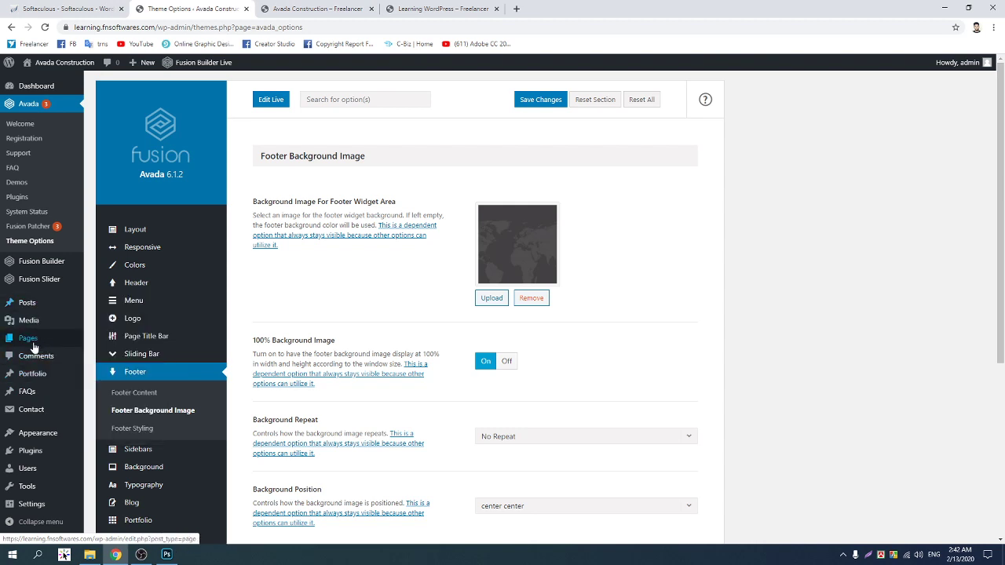
pyautogui.moveTo(36, 442)
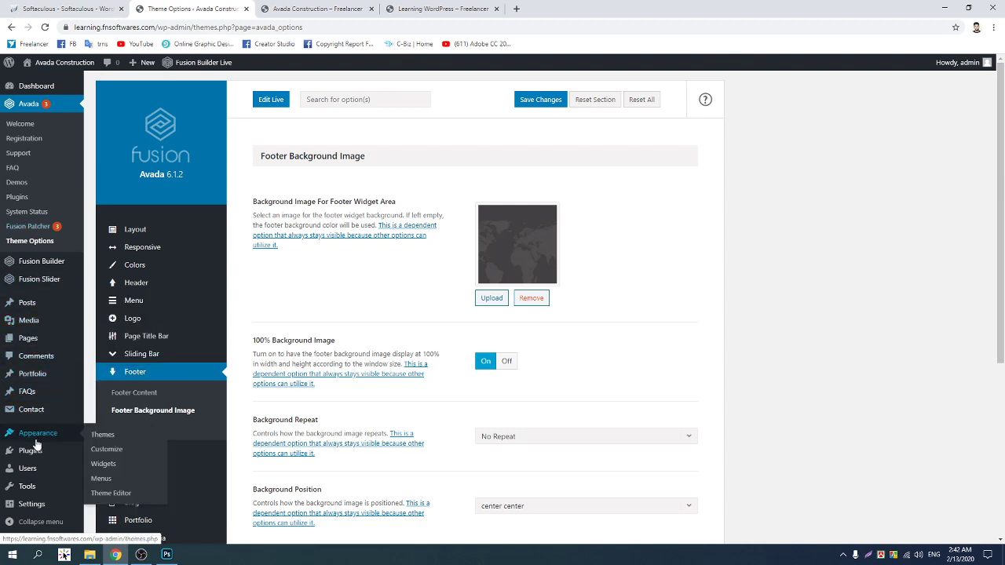
pyautogui.rightClick(109, 465)
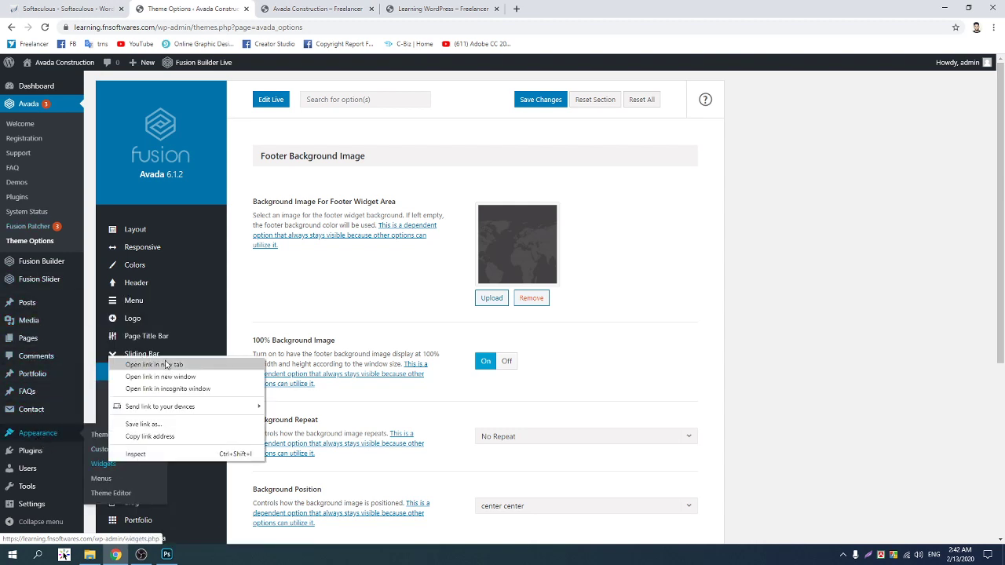
pyautogui.click(166, 364)
pyautogui.click(314, 8)
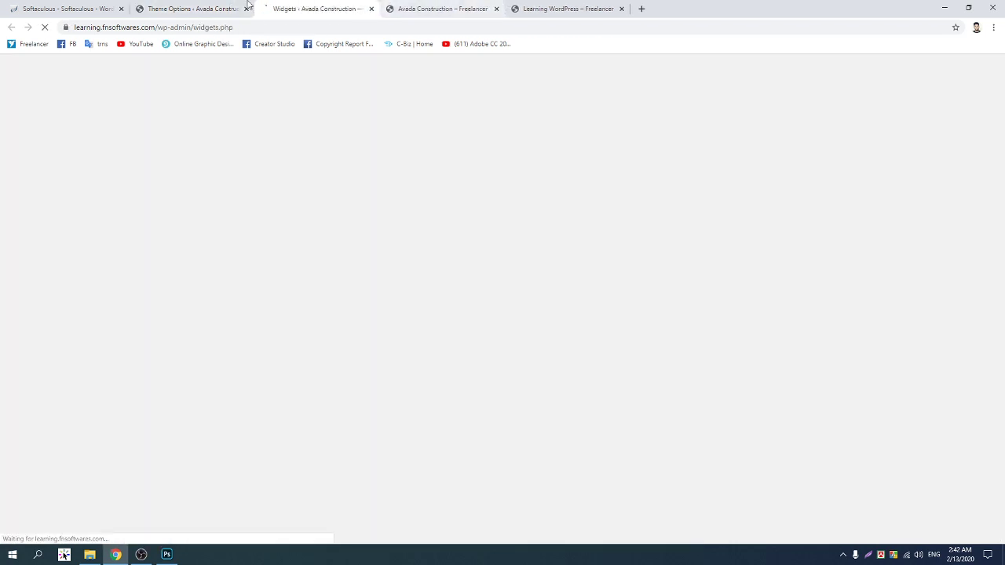
# Check the number of footer columns in the theme's Footer Content options and return to the Widgets page
pyautogui.click(192, 8)
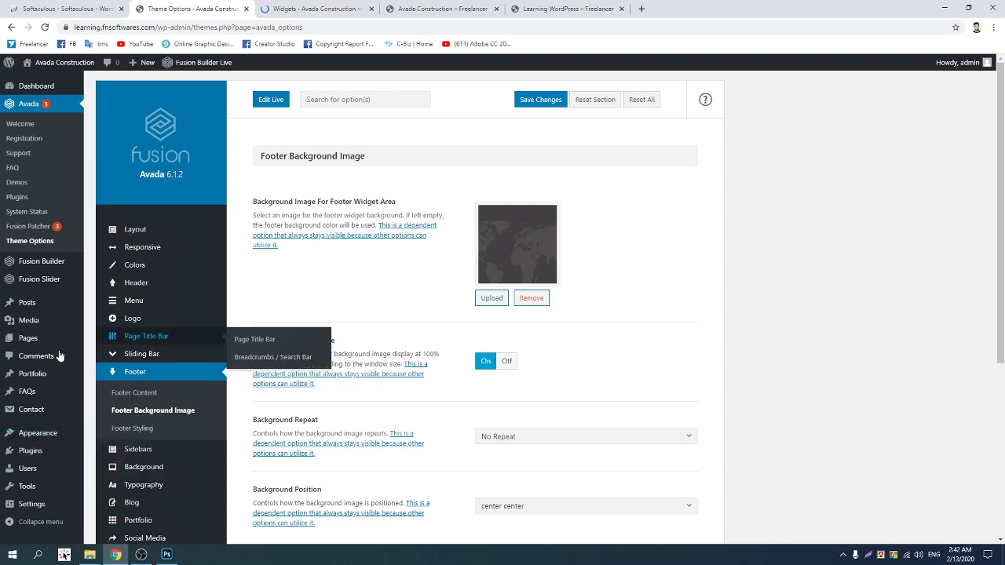
pyautogui.click(139, 395)
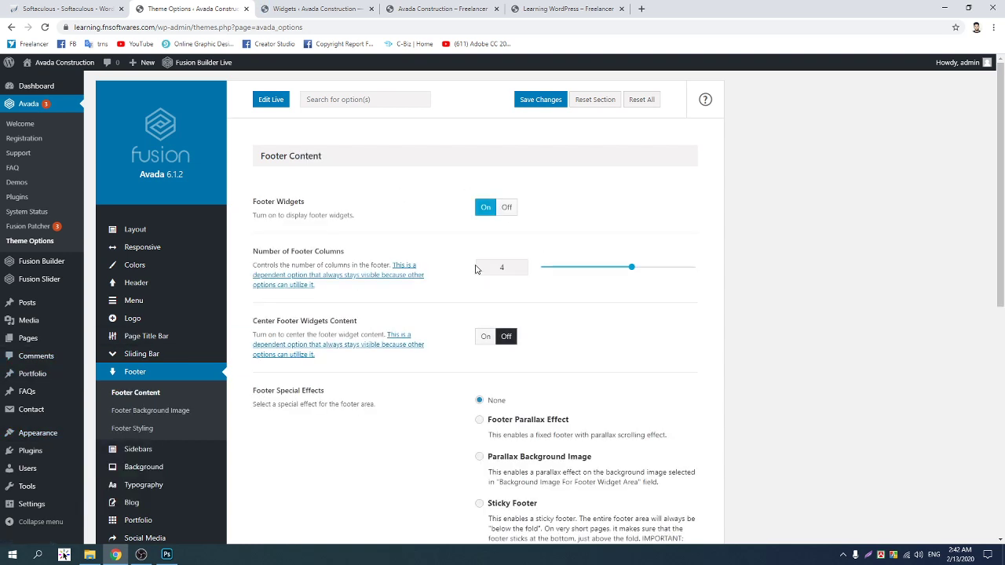
pyautogui.click(336, 6)
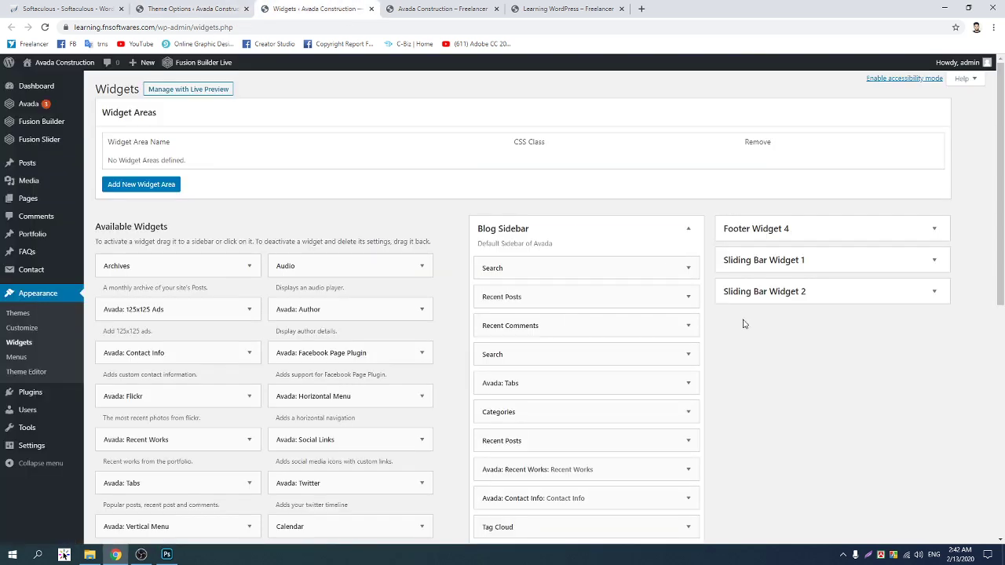
# Delete the first four widgets from the Blog Sidebar: Search, Recent Posts, Recent Comments and the second Search
pyautogui.scroll(-1, 633, 274)
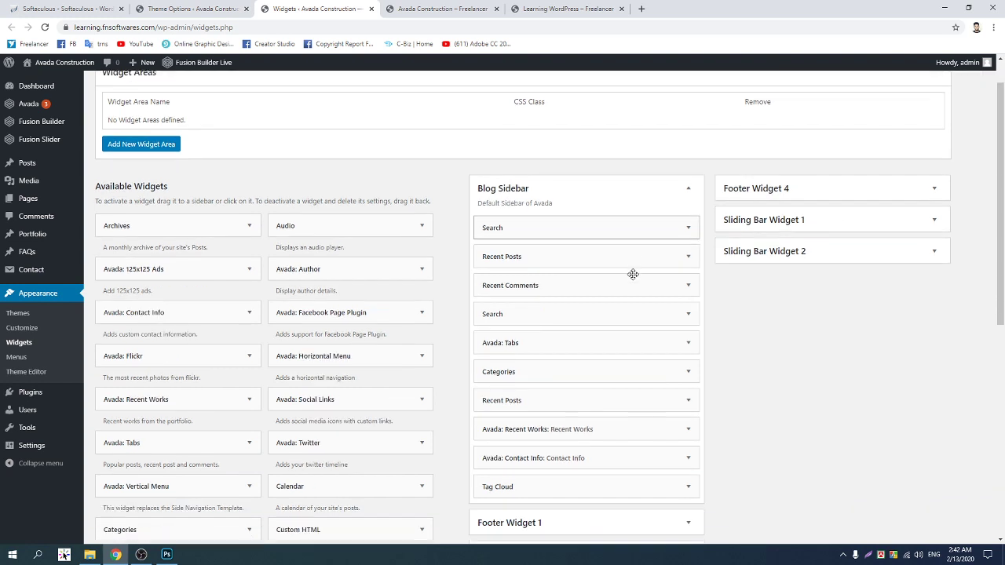
pyautogui.click(688, 216)
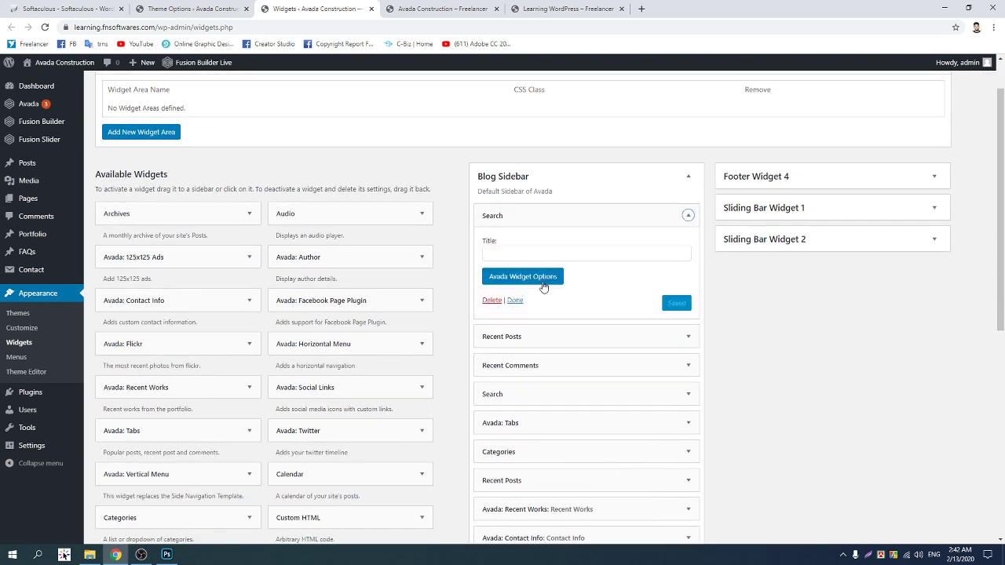
pyautogui.click(493, 300)
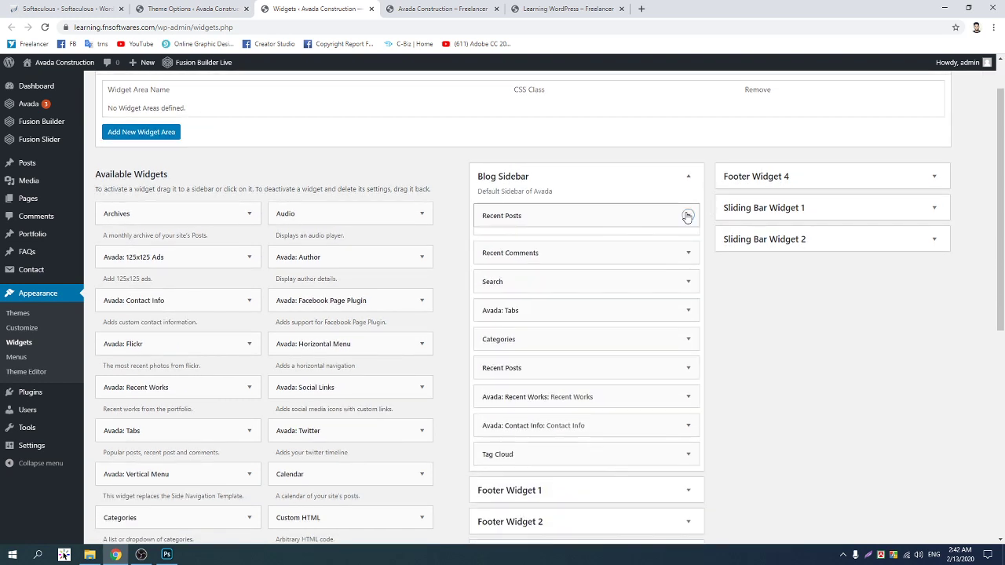
pyautogui.click(688, 215)
pyautogui.click(490, 341)
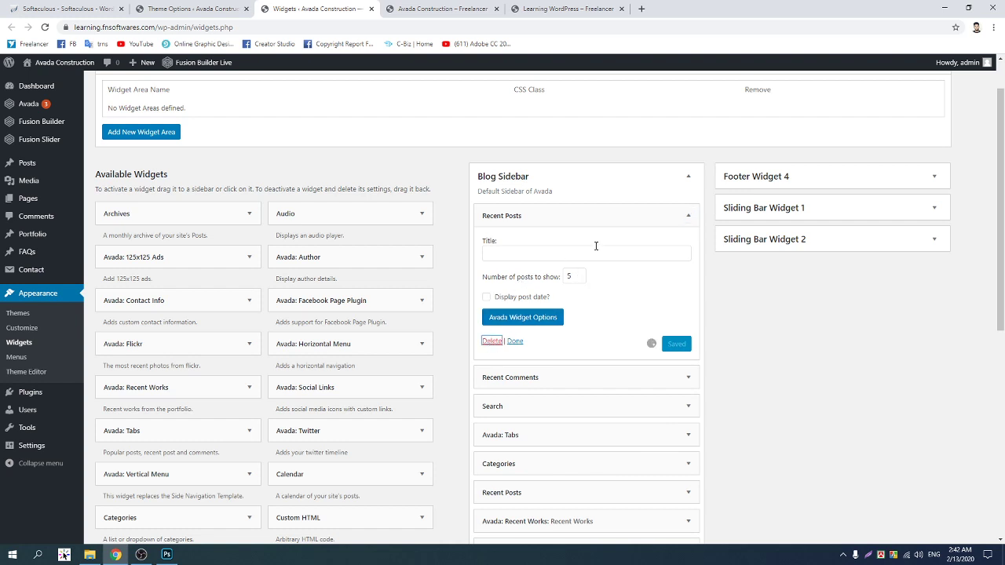
pyautogui.click(688, 216)
pyautogui.click(492, 323)
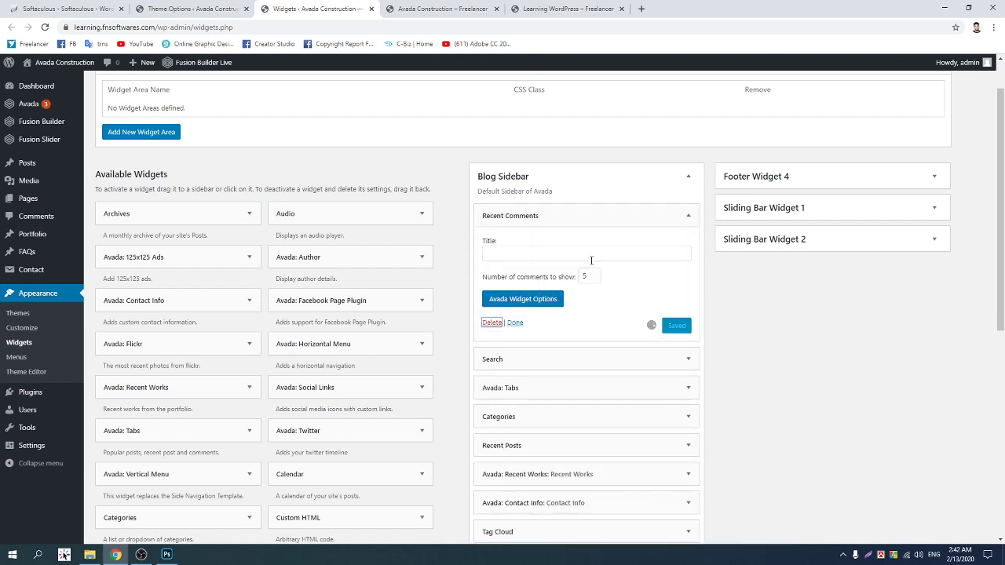
pyautogui.click(688, 215)
pyautogui.click(492, 300)
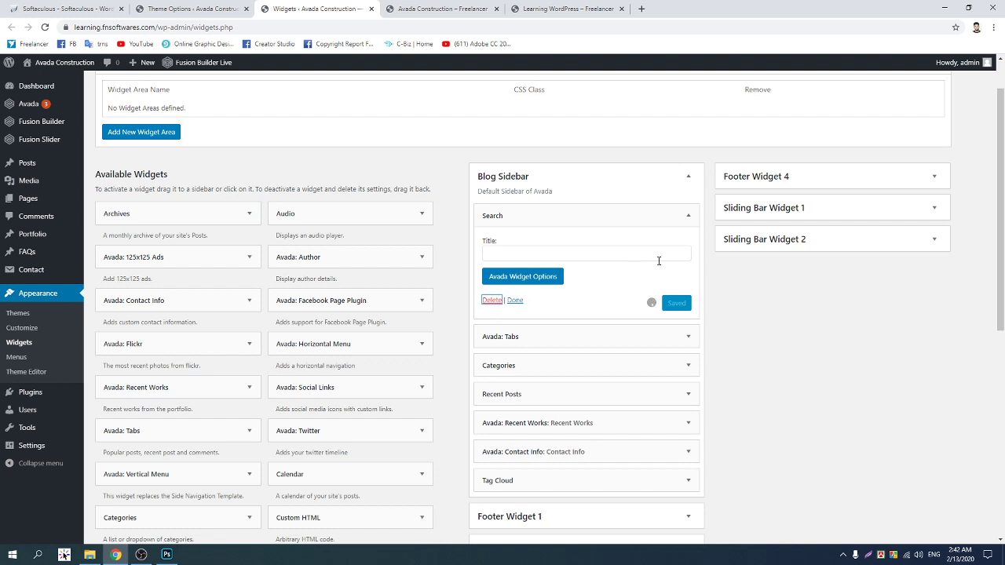
# Delete the Avada: Tabs, Categories, Recent Posts and Avada: Recent Works widgets from the Blog Sidebar
pyautogui.click(688, 215)
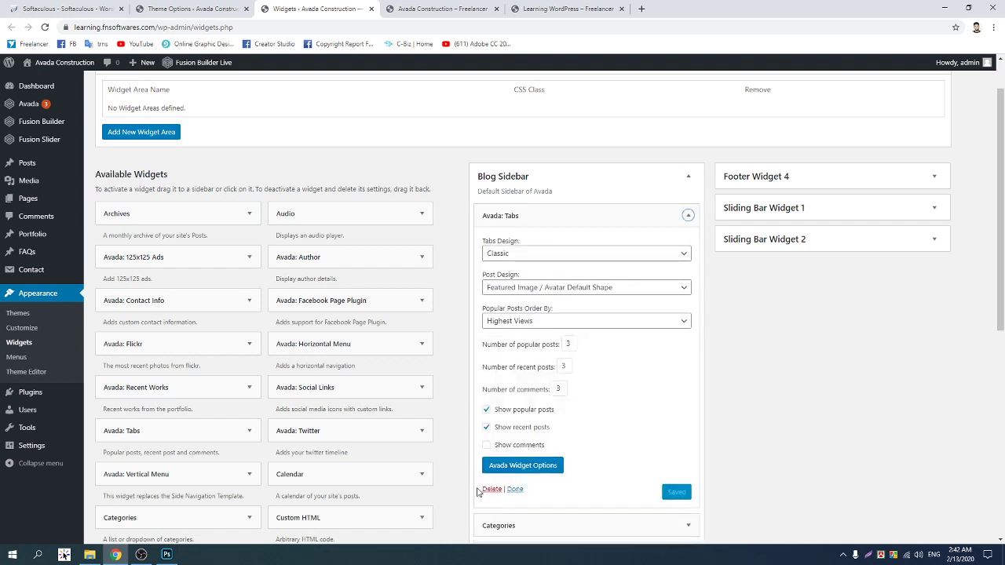
pyautogui.click(490, 489)
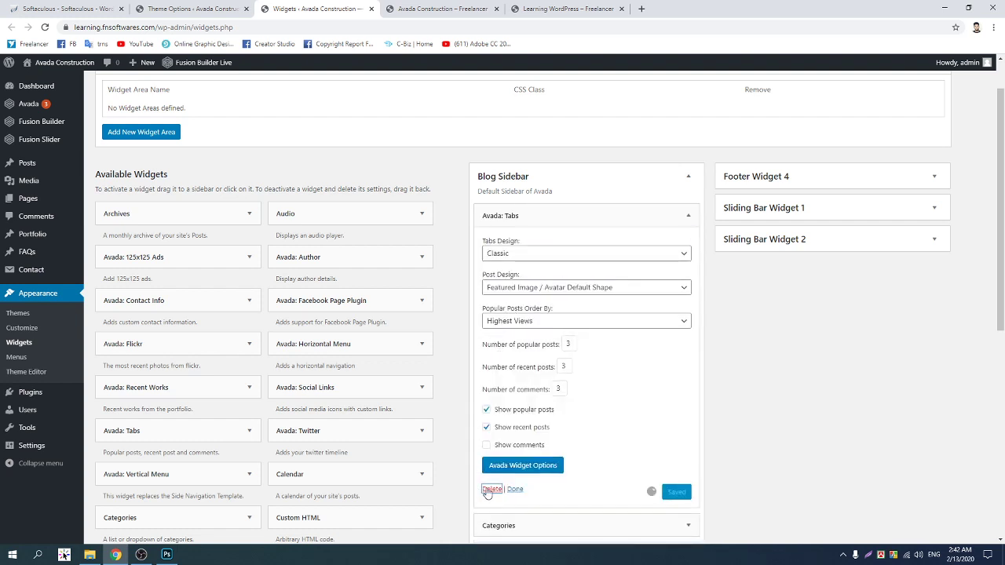
pyautogui.click(695, 214)
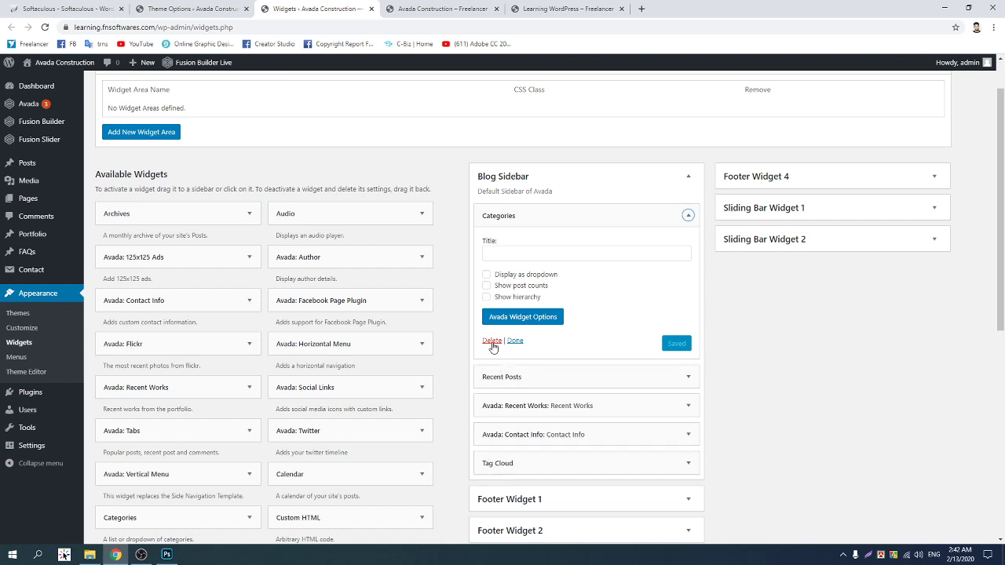
pyautogui.click(492, 341)
pyautogui.click(688, 215)
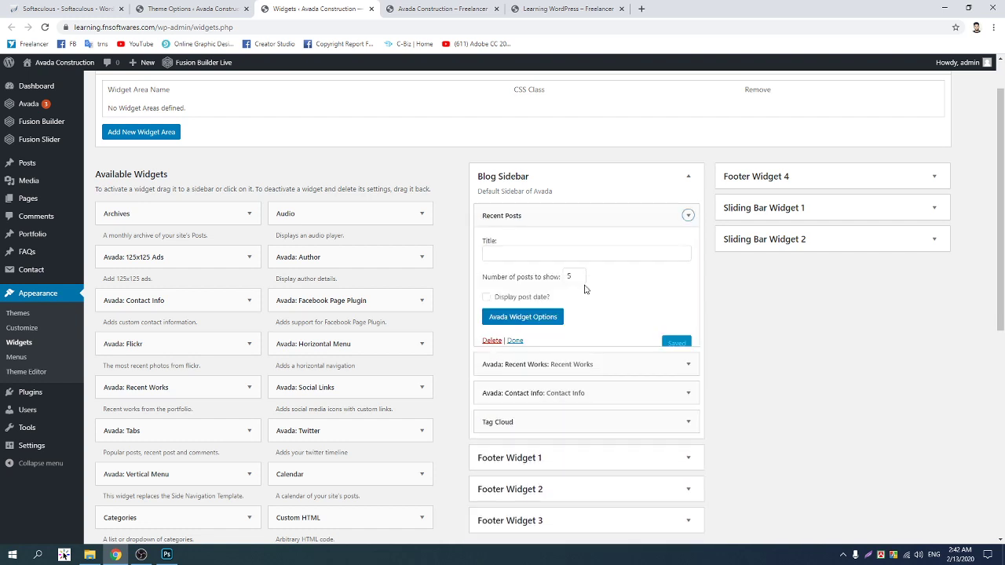
pyautogui.click(490, 341)
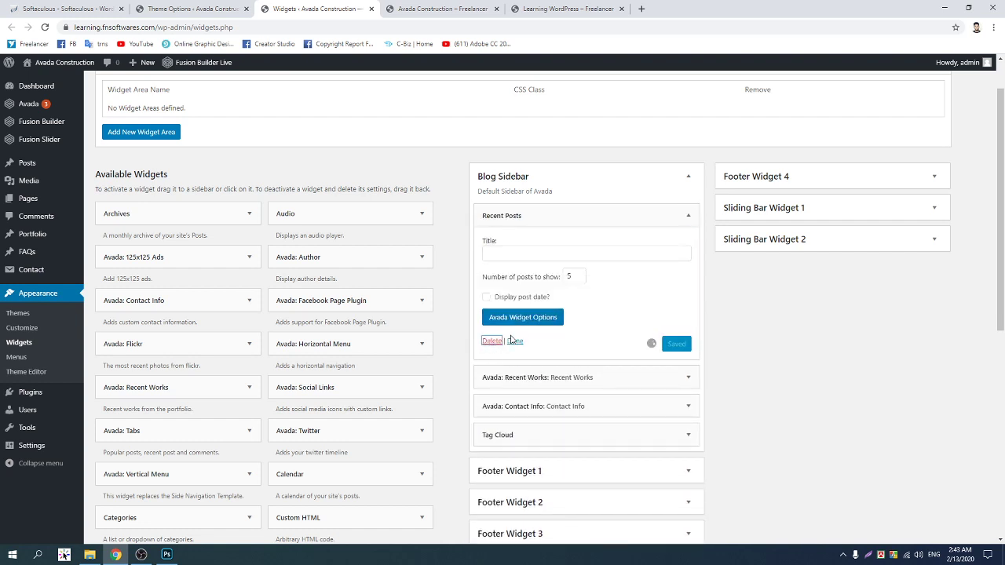
pyautogui.click(688, 215)
pyautogui.click(492, 322)
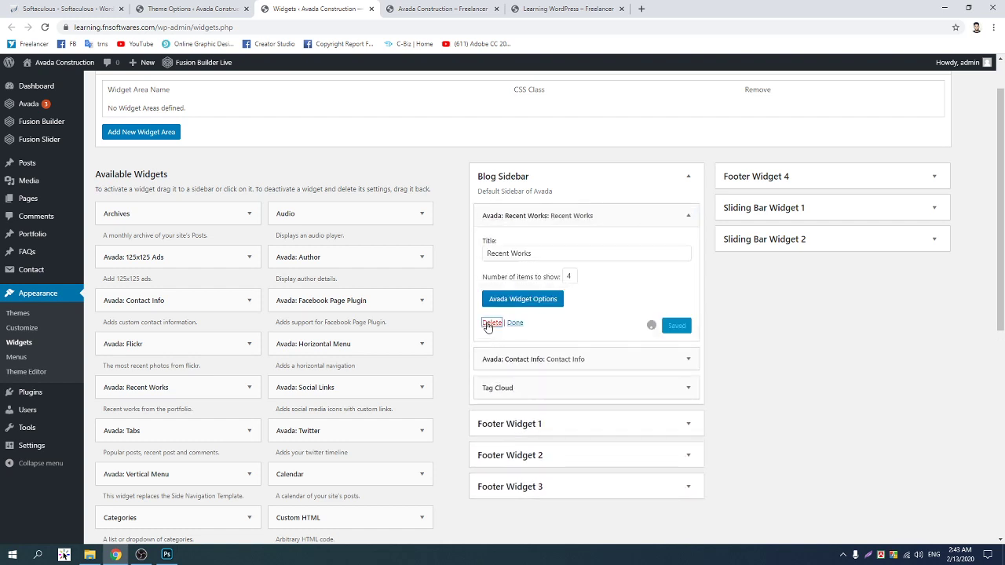
# Delete the Avada: Contact Info and Tag Cloud widgets from the Blog Sidebar and collapse that widget area
pyautogui.click(688, 215)
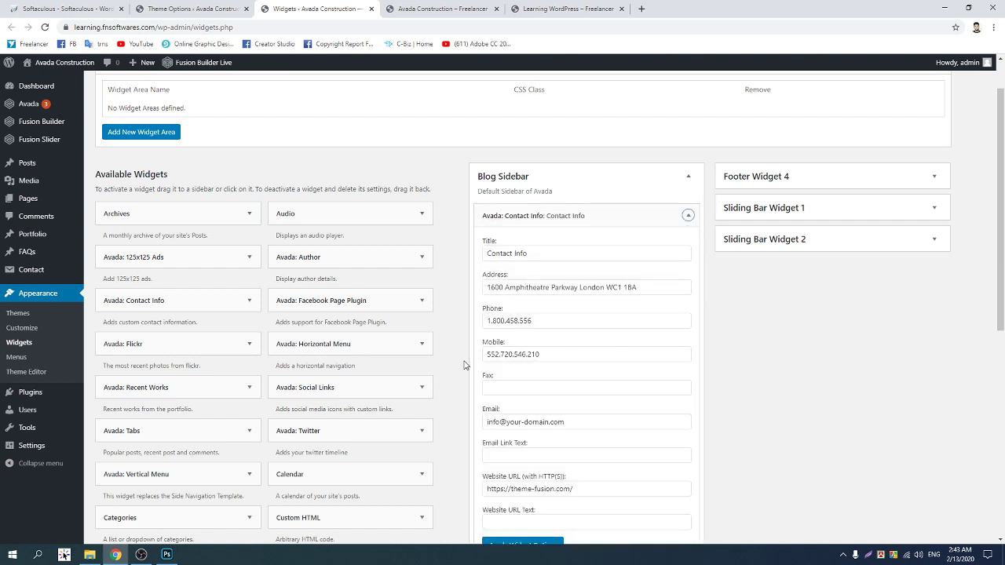
pyautogui.scroll(-3, 518, 355)
pyautogui.click(492, 411)
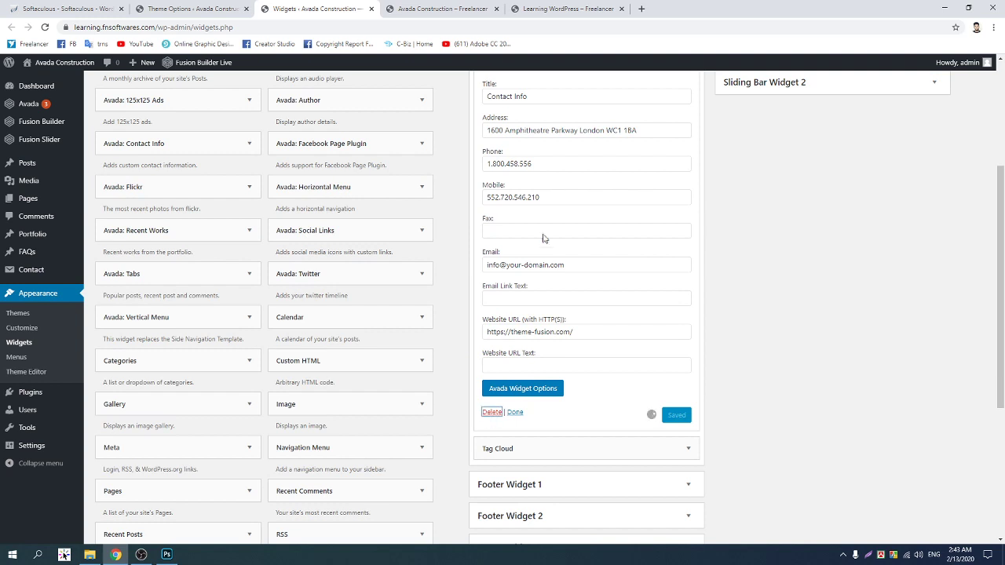
pyautogui.scroll(2, 586, 144)
pyautogui.click(688, 215)
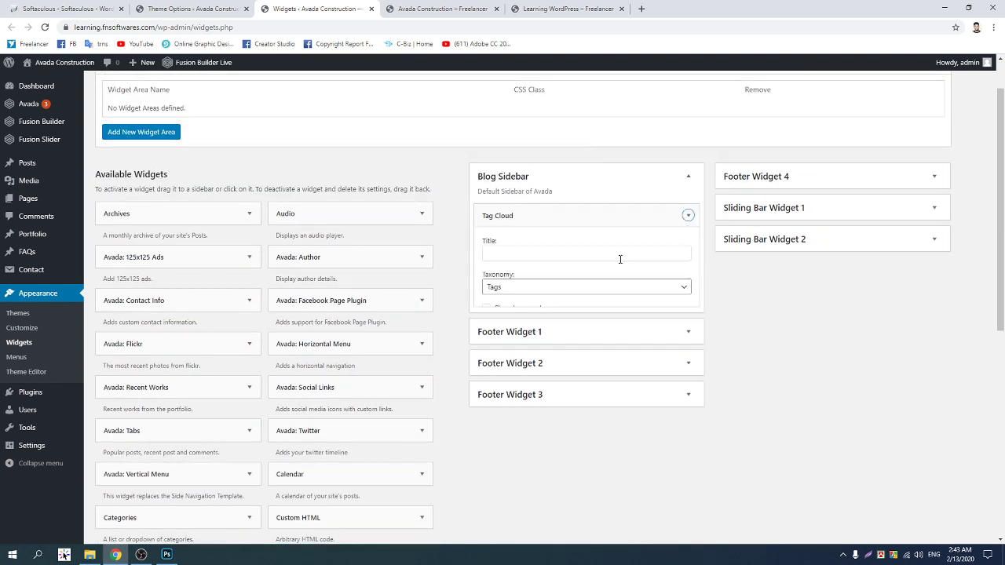
pyautogui.click(491, 351)
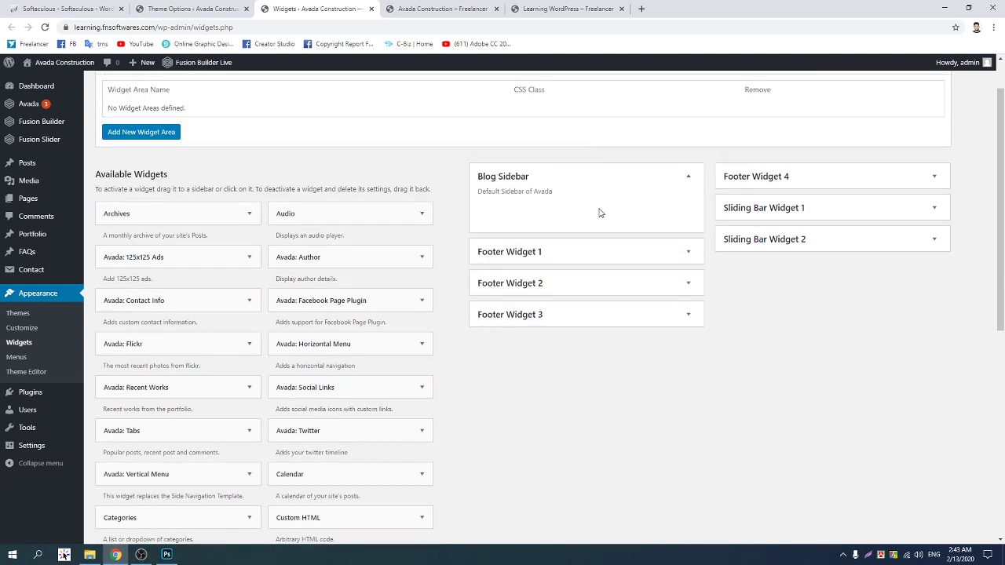
pyautogui.click(688, 177)
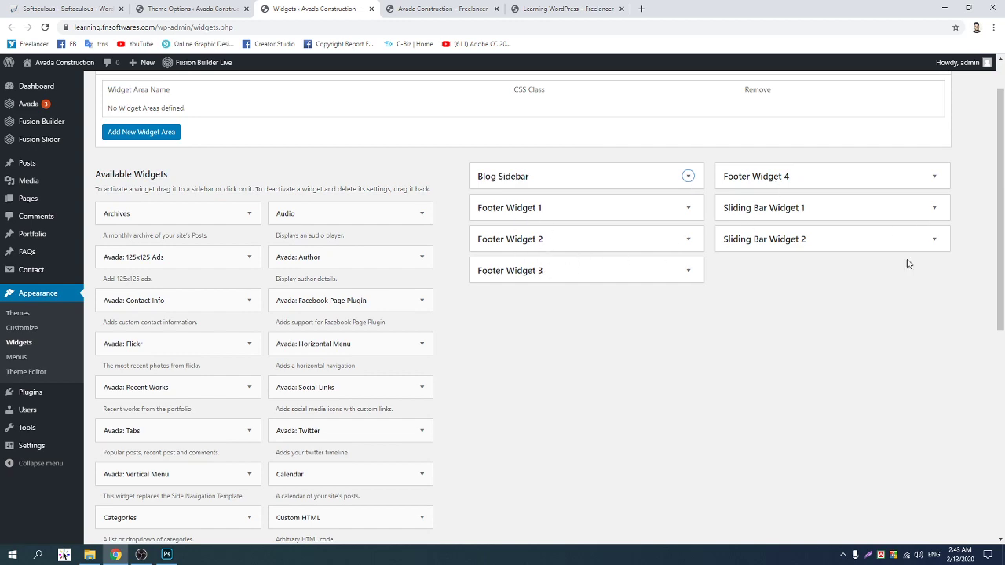
pyautogui.scroll(-5, 287, 368)
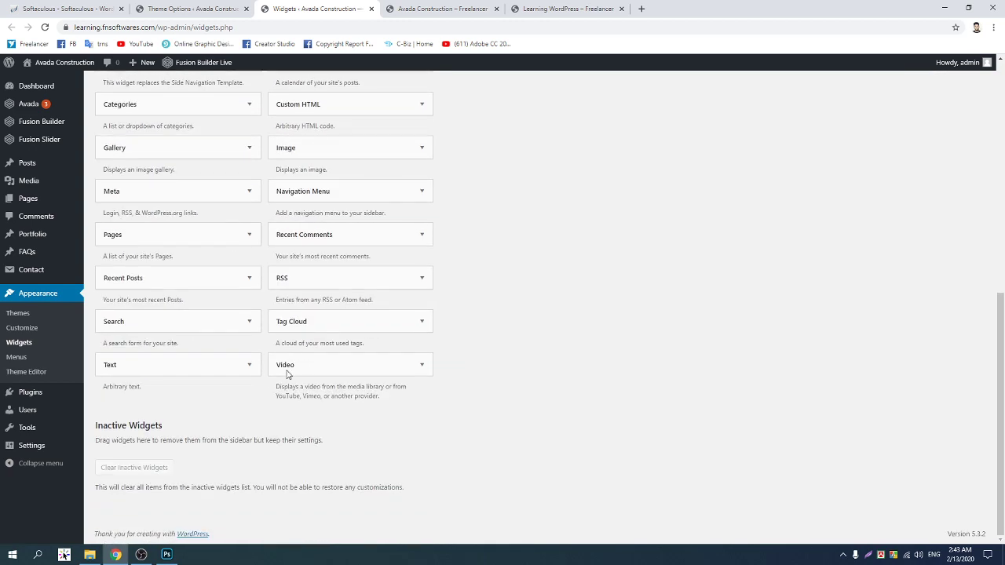
# Look through the list of available widgets for a suitable footer element and expand the Footer Widget 1 area
pyautogui.scroll(6, 287, 377)
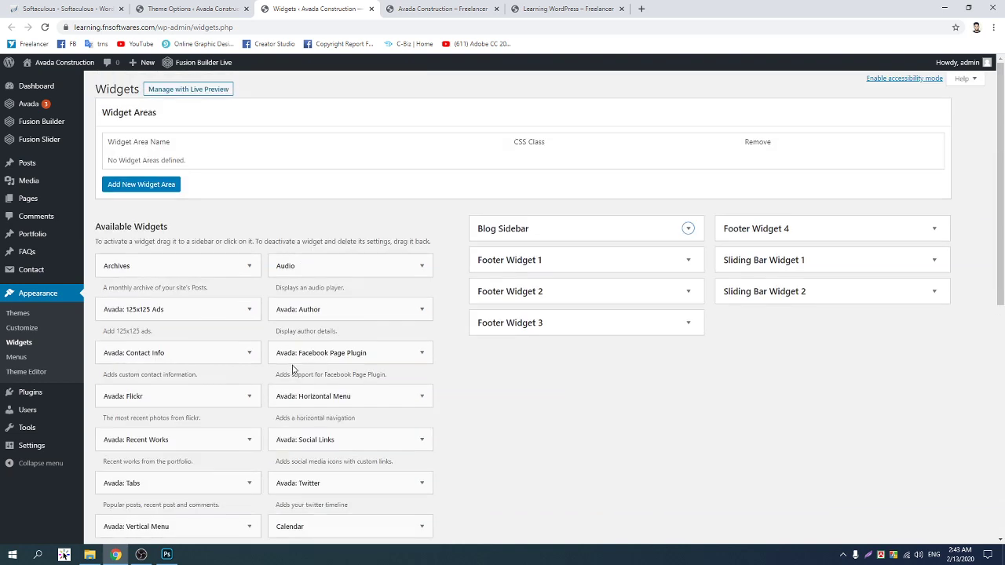
pyautogui.scroll(-2, 292, 369)
pyautogui.scroll(-1, 292, 369)
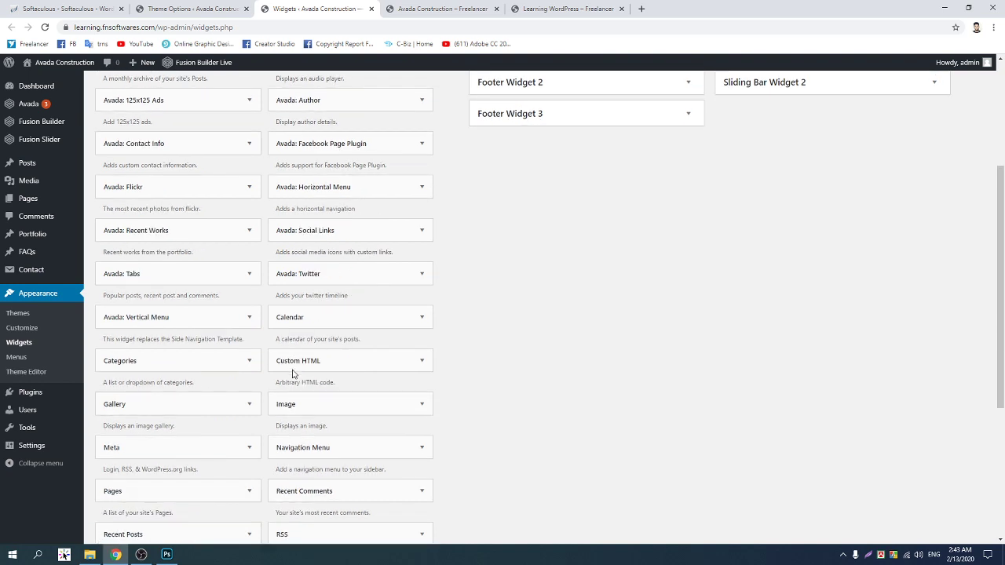
pyautogui.moveTo(173, 364); pyautogui.dragTo(540, 170)
pyautogui.scroll(2, 579, 310)
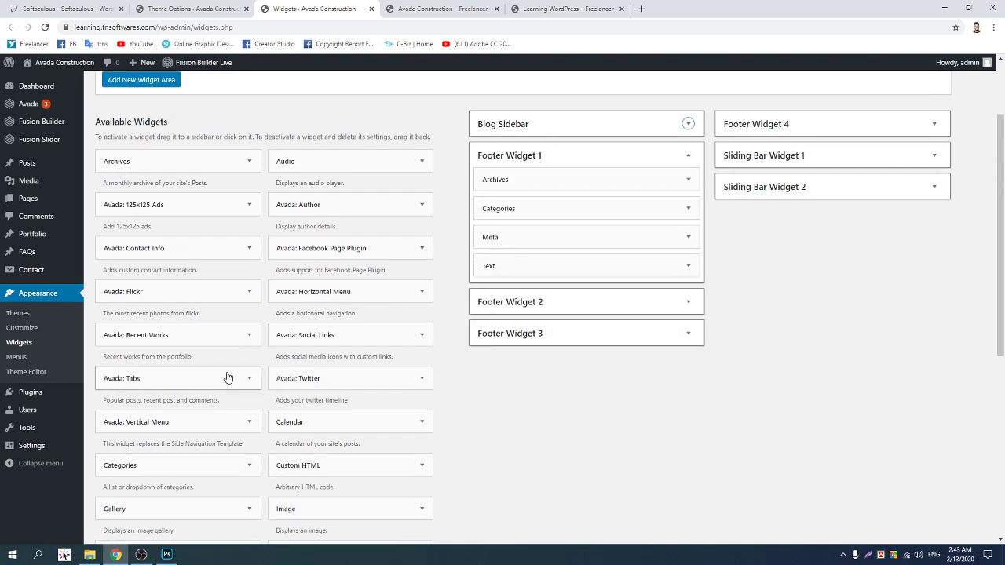
pyautogui.scroll(-5, 225, 354)
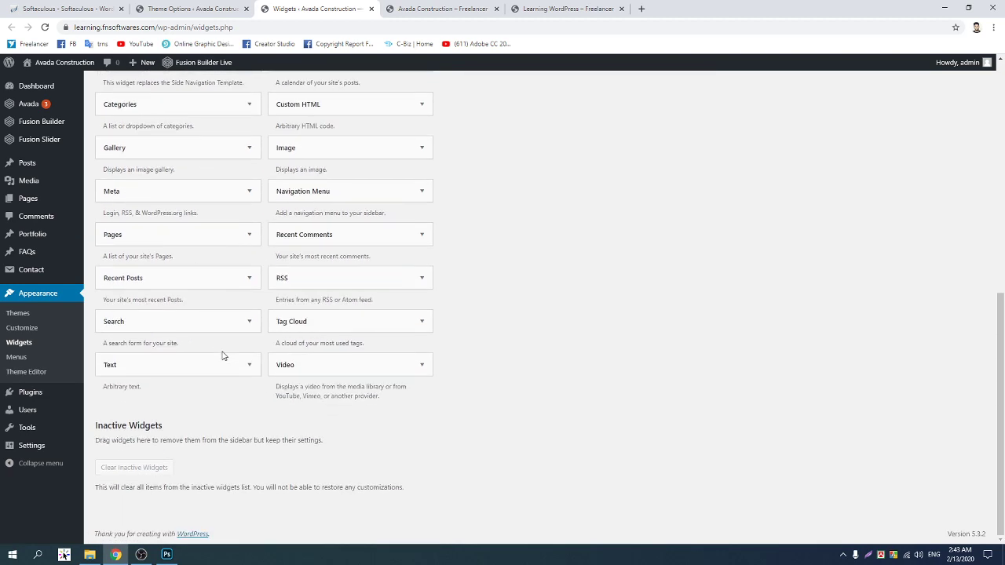
pyautogui.scroll(6, 223, 356)
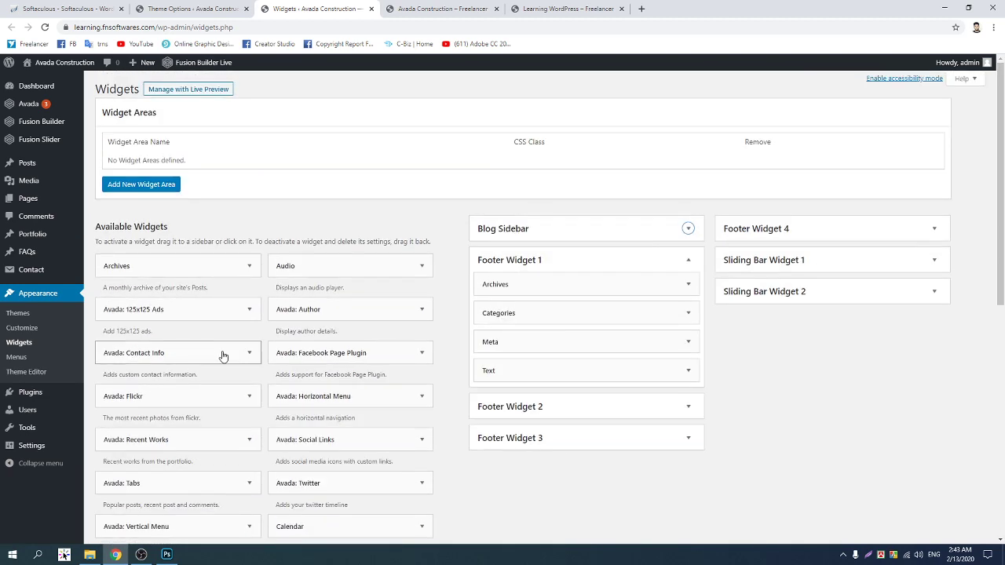
# Search the Widgets page for "contact" and "logo" to find a matching widget, and close the search
pyautogui.hotkey('ctrl', 'f')
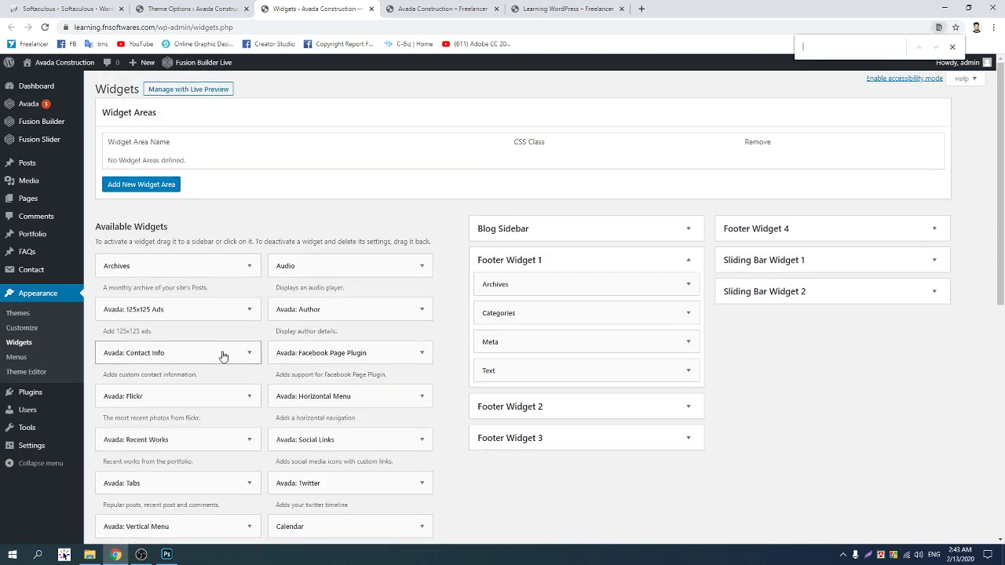
pyautogui.write('contact')
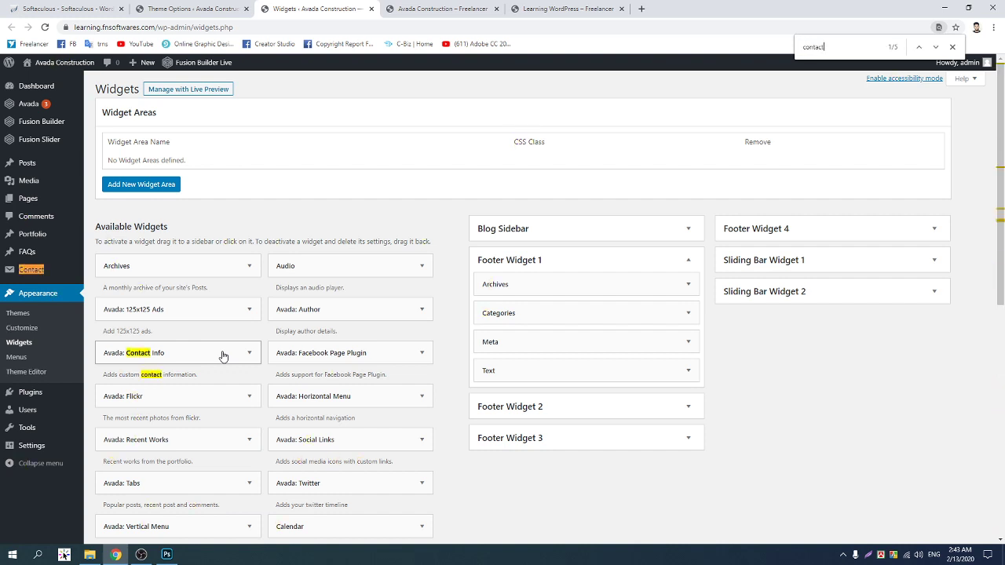
pyautogui.scroll(-2, 252, 364)
pyautogui.scroll(2, 266, 370)
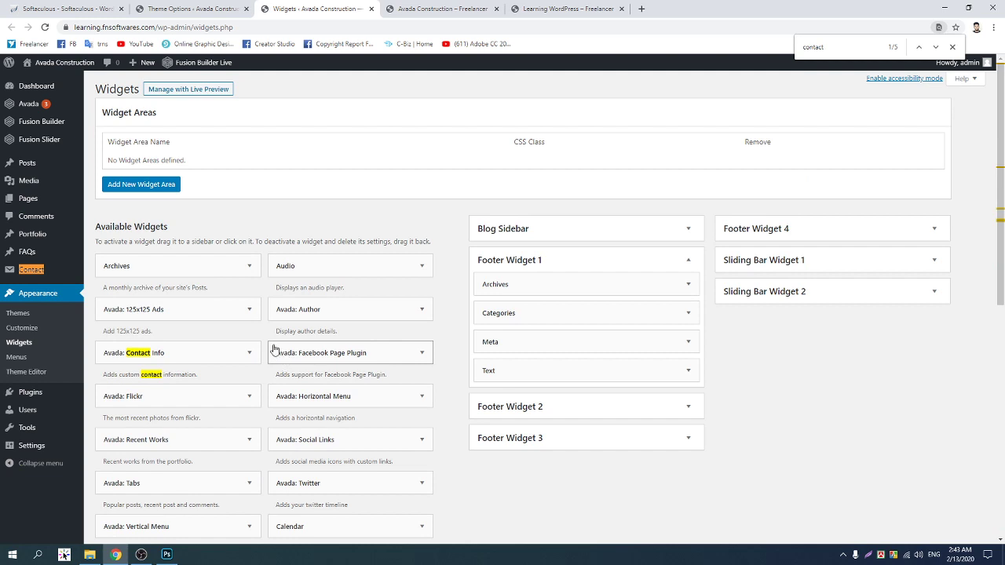
pyautogui.click(937, 47)
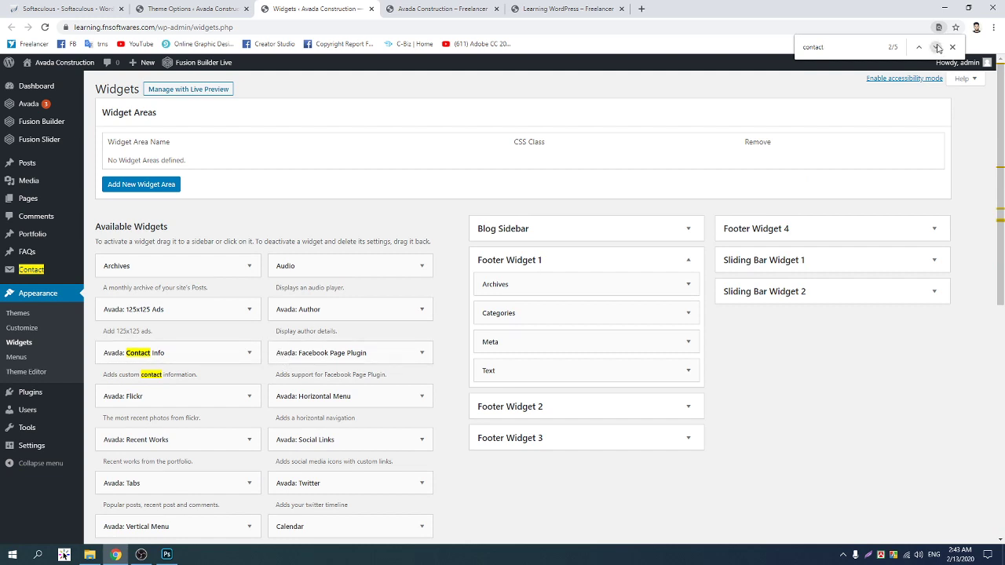
pyautogui.click(937, 47)
pyautogui.click(937, 48)
pyautogui.doubleClick(848, 48)
pyautogui.write('log')
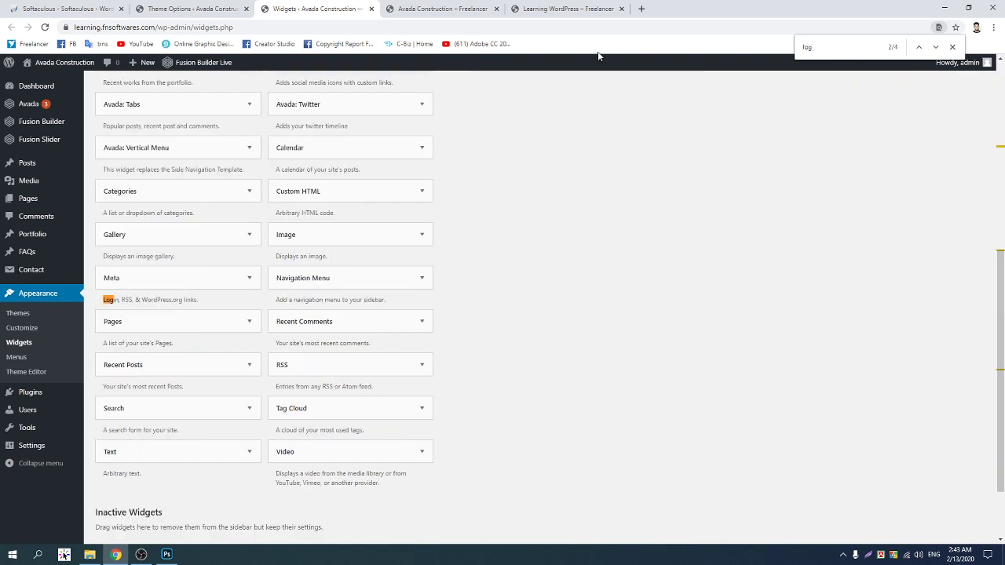
pyautogui.write('o')
pyautogui.click(952, 49)
pyautogui.scroll(5, 359, 179)
# Copy the image address of the header logo on the site's home page and return to the Widgets page
pyautogui.click(567, 9)
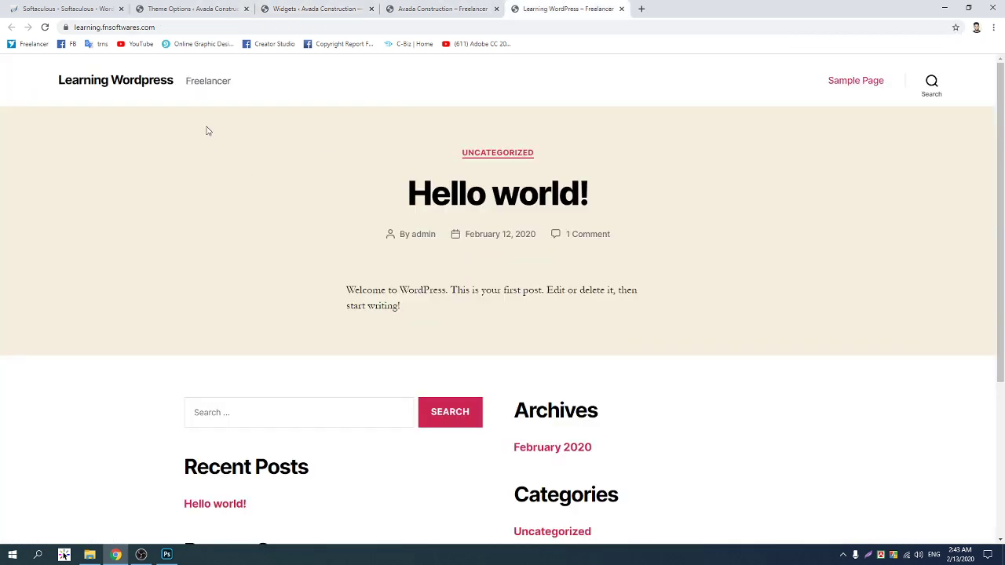
pyautogui.click(456, 8)
pyautogui.scroll(-2, 86, 458)
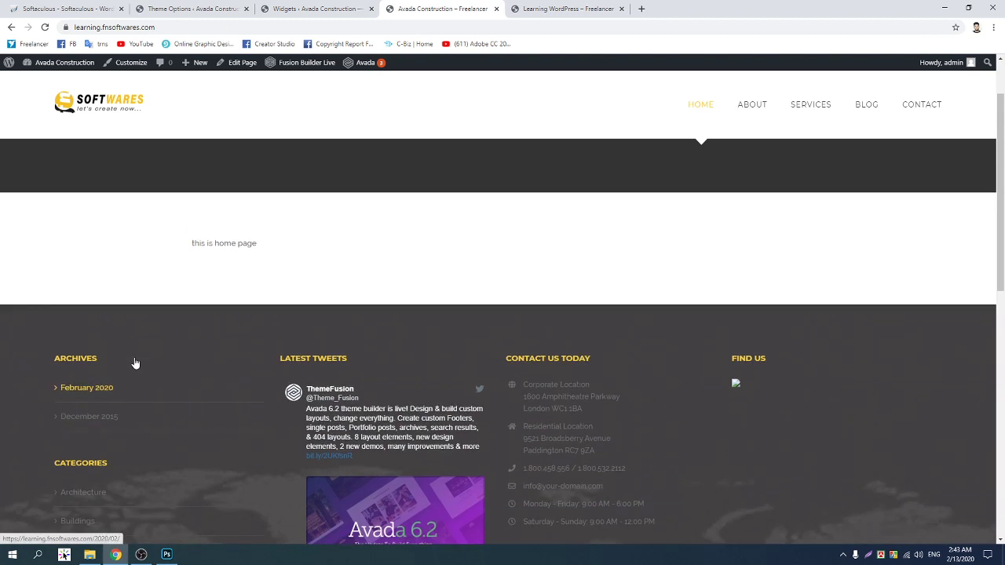
pyautogui.scroll(1, 135, 363)
pyautogui.rightClick(108, 109)
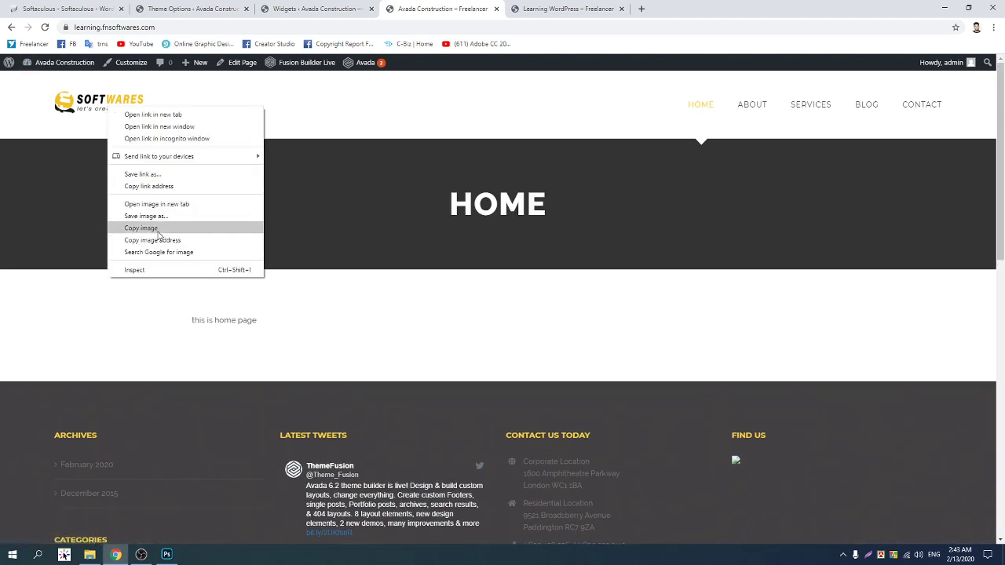
pyautogui.click(152, 240)
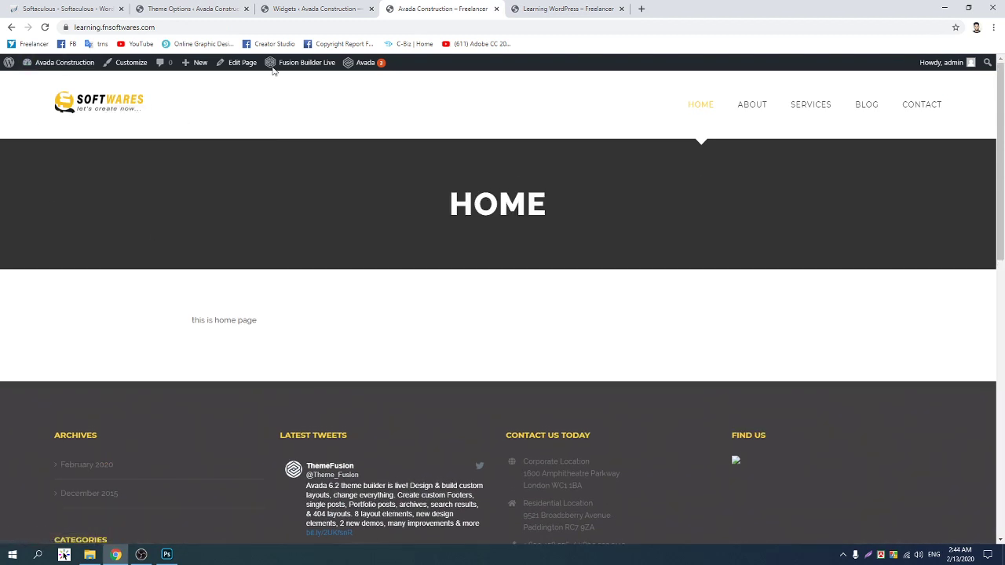
pyautogui.rightClick(98, 109)
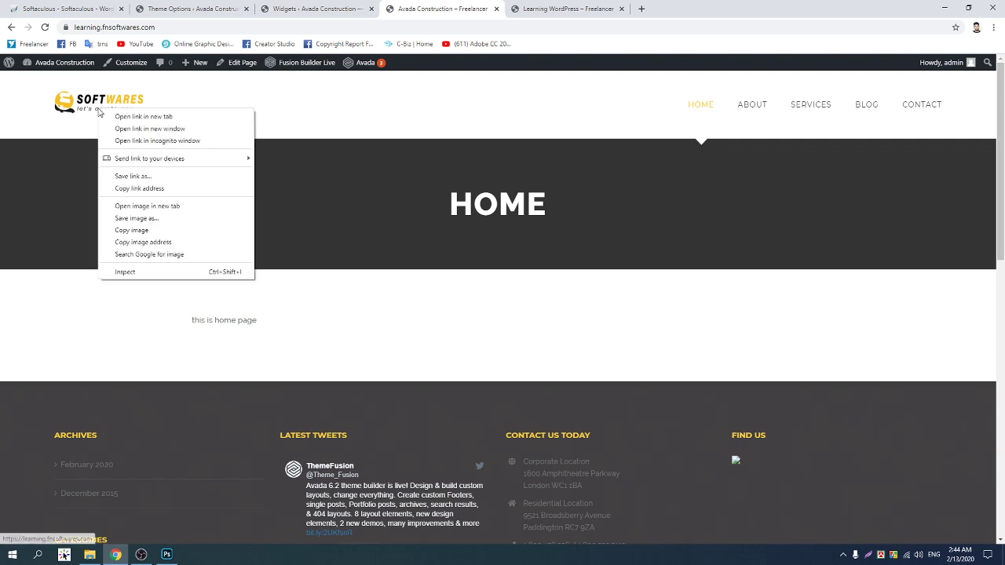
pyautogui.click(133, 242)
pyautogui.click(301, 8)
pyautogui.click(244, 7)
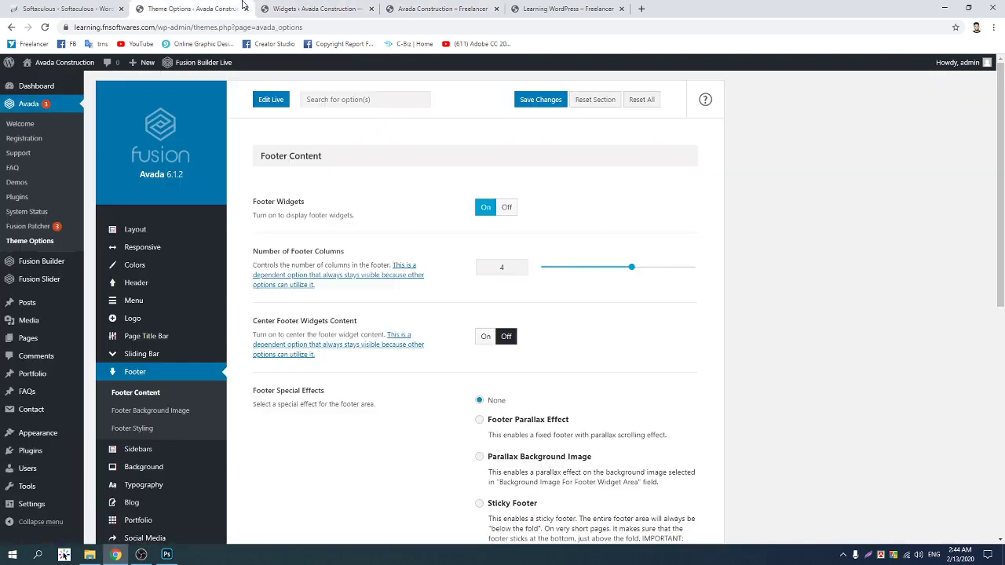
pyautogui.click(315, 8)
# Search the page for "html" and add the Custom HTML widget as the first item in Footer Widget 1
pyautogui.scroll(-3, 366, 382)
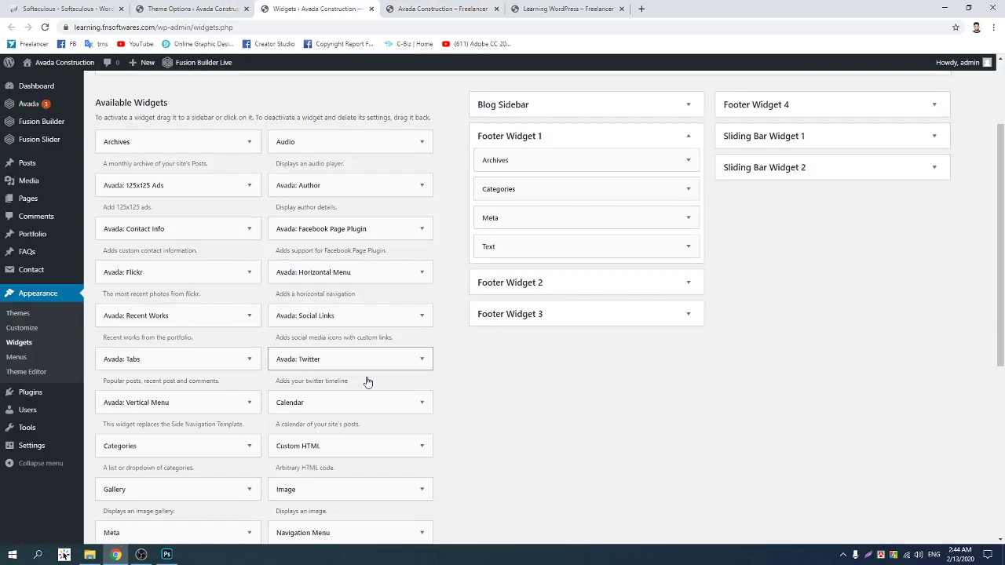
pyautogui.scroll(4, 364, 383)
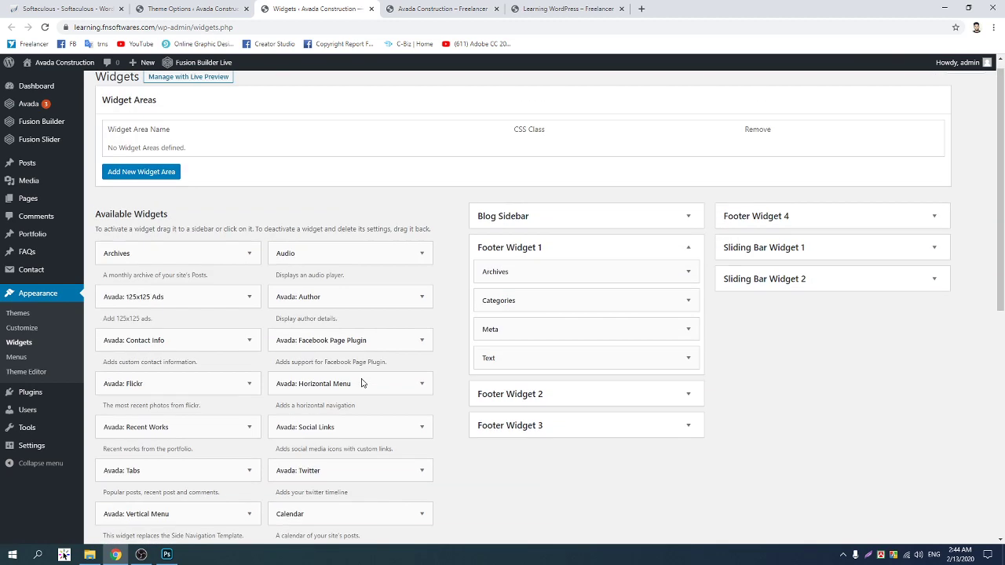
pyautogui.hotkey('ctrl', 'f')
pyautogui.write('html')
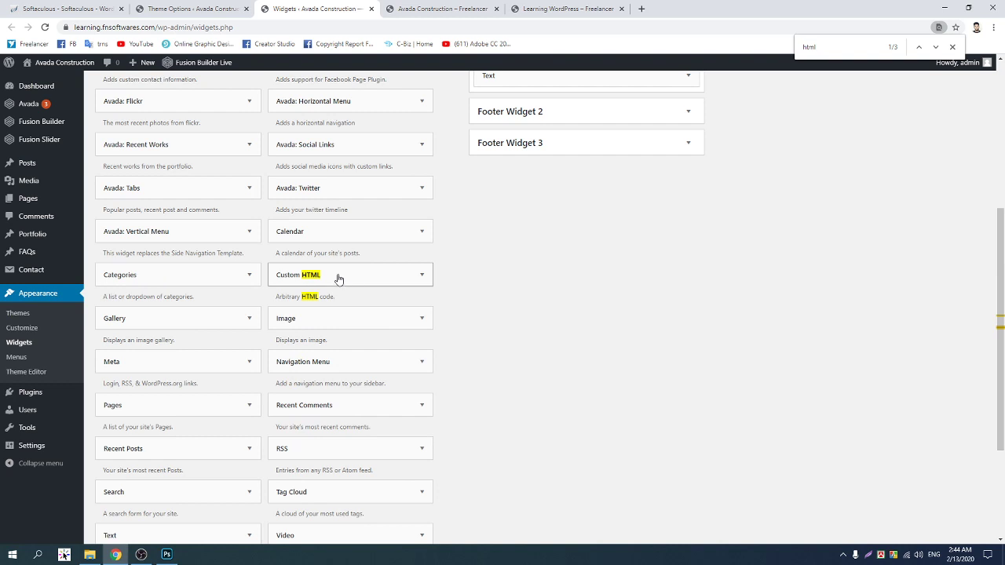
pyautogui.moveTo(318, 274); pyautogui.dragTo(556, 231)
pyautogui.scroll(3, 547, 288)
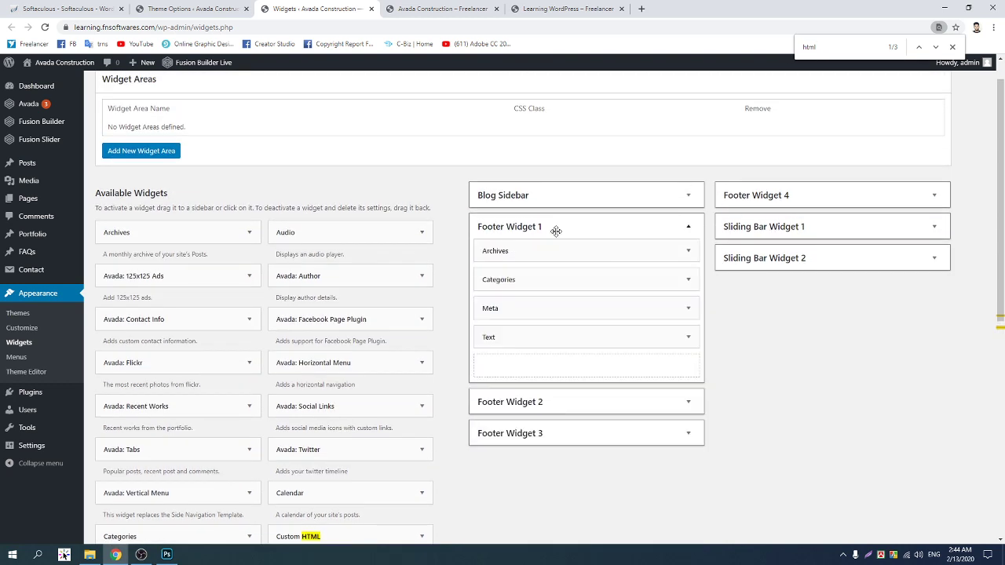
pyautogui.click(568, 224)
pyautogui.click(568, 224)
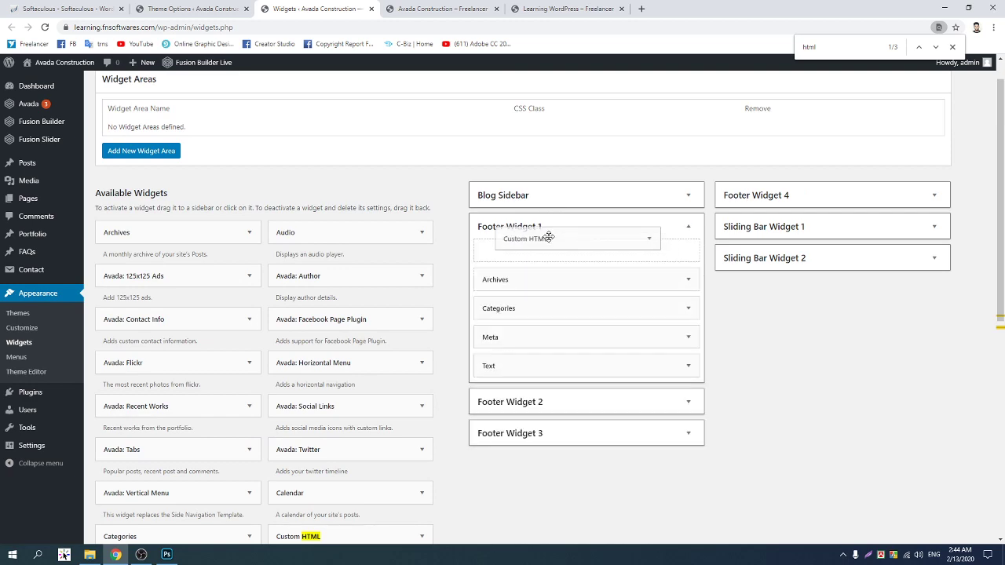
pyautogui.click(550, 234)
# Delete the Archives and Categories widgets from Footer Widget 1
pyautogui.scroll(-1, 529, 270)
pyautogui.scroll(-2, 529, 269)
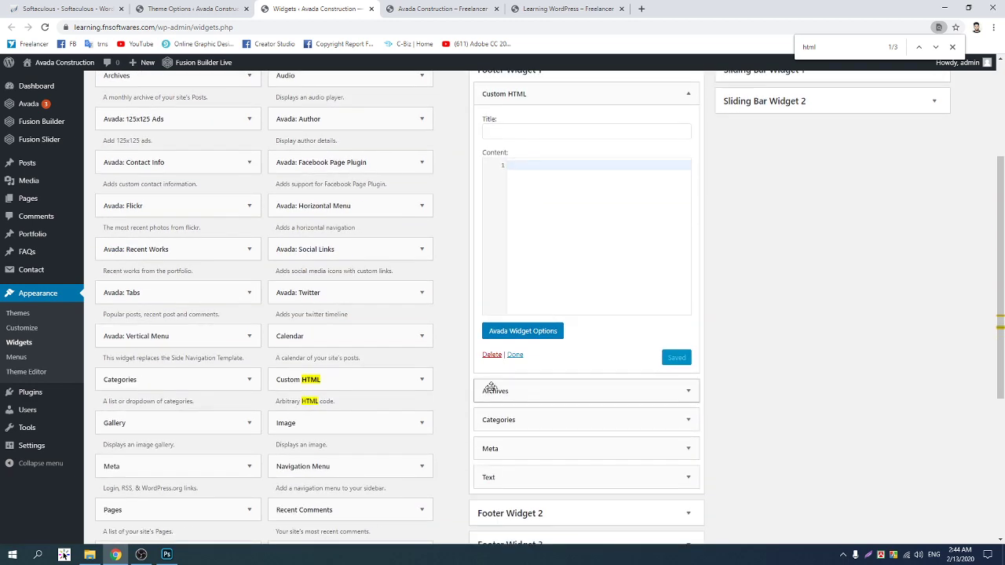
pyautogui.click(489, 390)
pyautogui.click(492, 504)
pyautogui.scroll(-2, 507, 393)
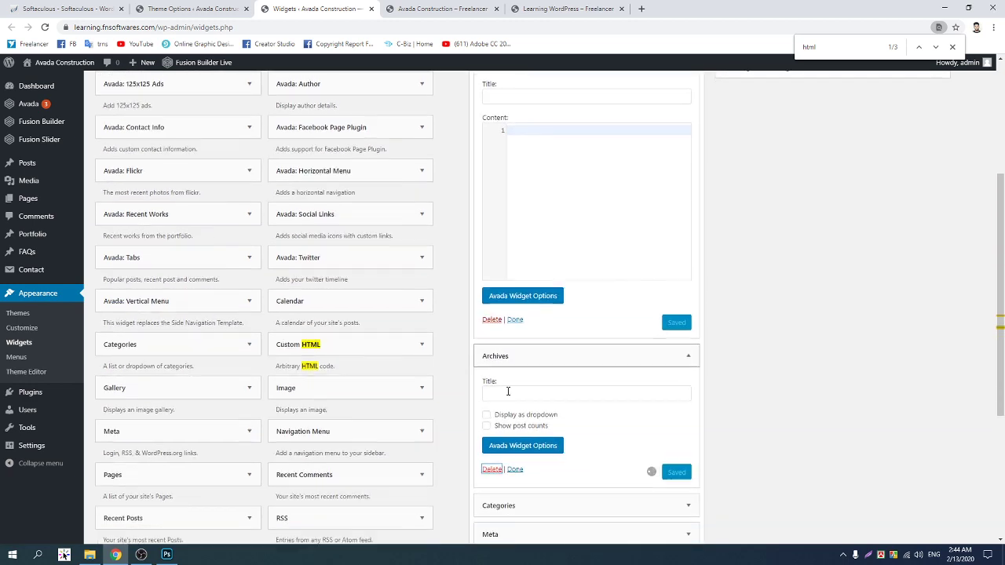
pyautogui.click(503, 286)
pyautogui.click(490, 412)
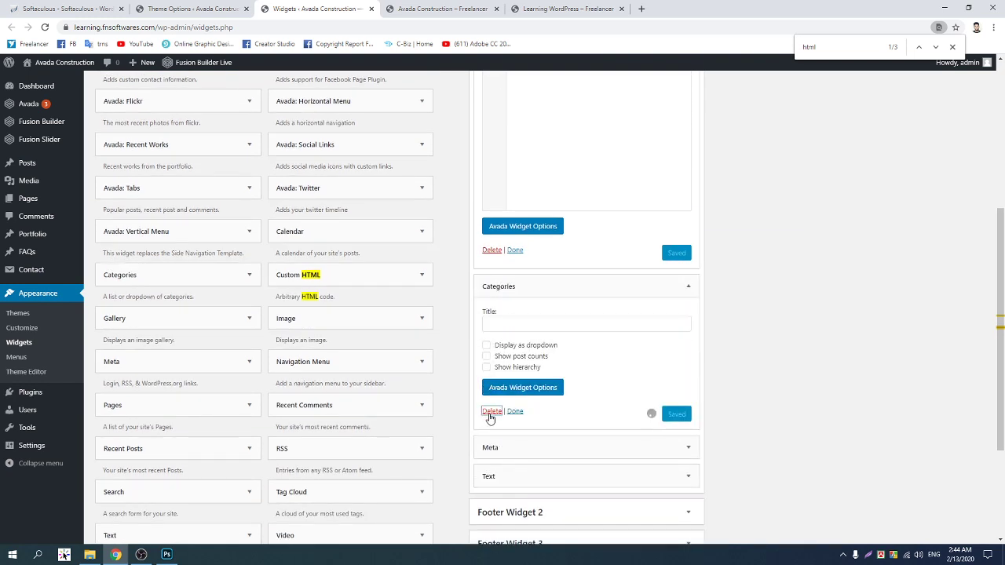
# Delete the Meta and Text widgets from Footer Widget 1
pyautogui.click(513, 286)
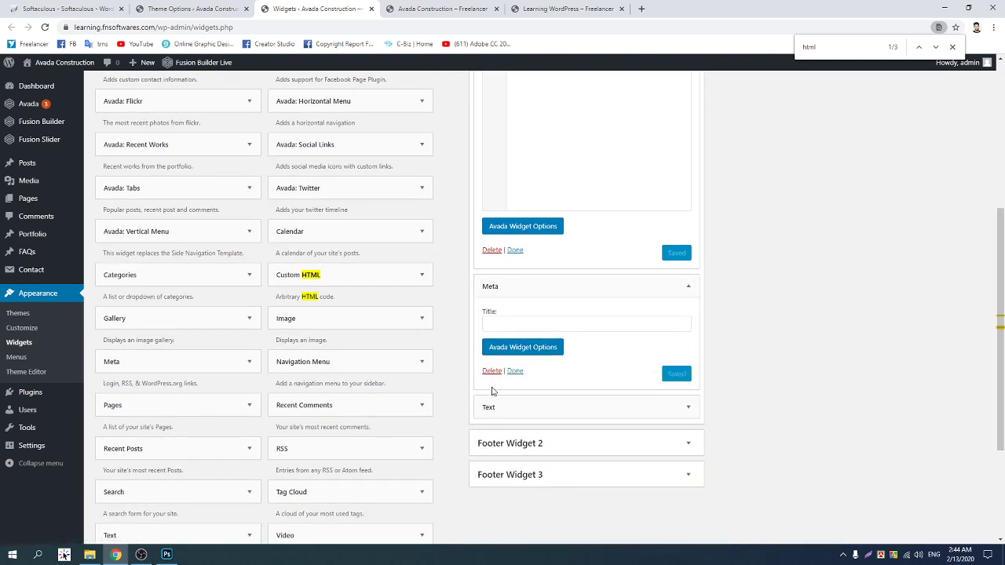
pyautogui.click(492, 371)
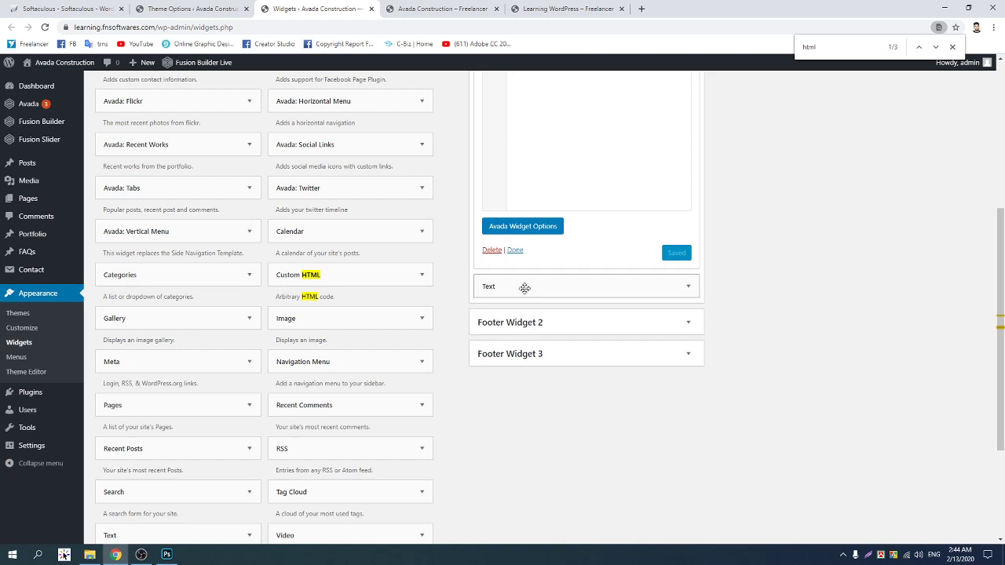
pyautogui.click(523, 287)
pyautogui.scroll(-3, 493, 356)
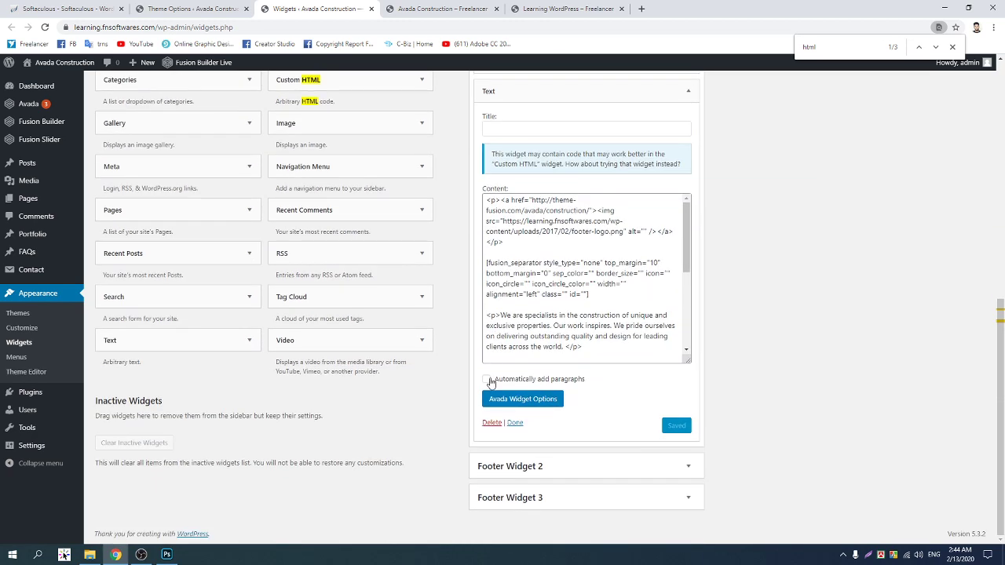
pyautogui.click(491, 424)
# Title the Custom HTML widget in Footer Widget 1 "FEW WORDS ABOUT US"
pyautogui.scroll(6, 518, 349)
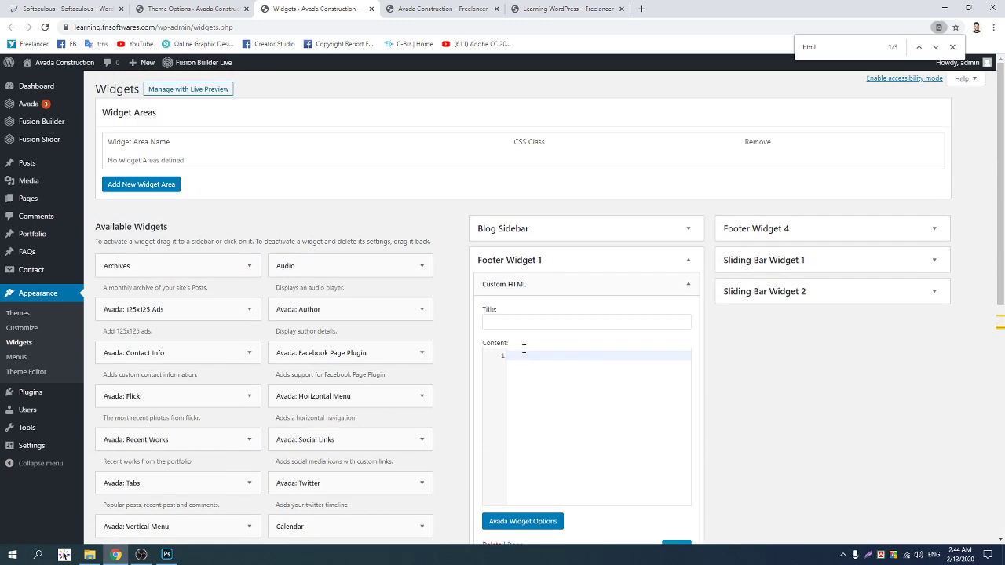
pyautogui.click(524, 323)
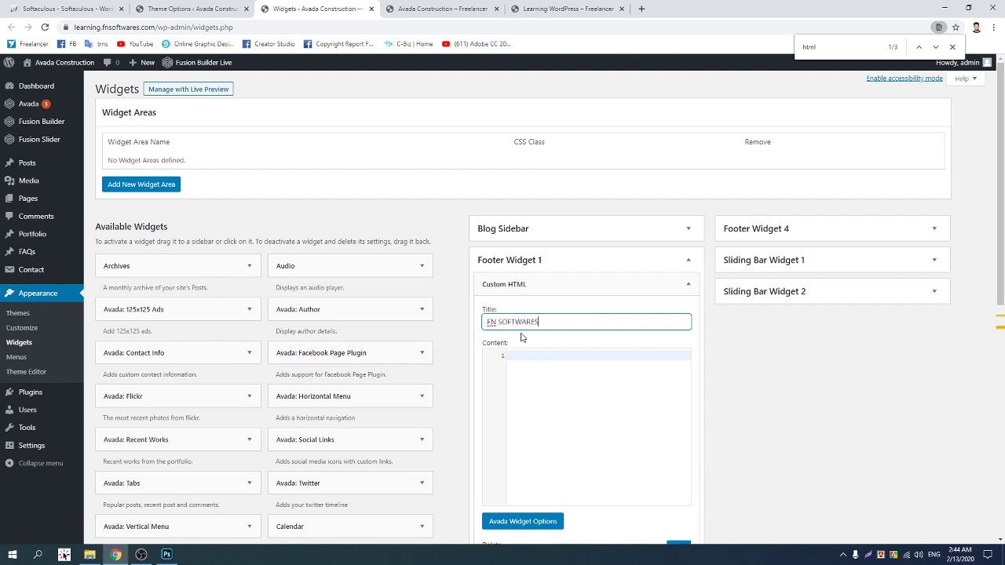
pyautogui.hotkey('ctrl', 'a')
pyautogui.write('ABOUT')
pyautogui.hotkey('ctrl', 'a')
pyautogui.write('H')
# Enter an img tag in the Custom HTML widget's content, with the copied logo address ending in png_logo.png as its source
pyautogui.click(572, 374)
pyautogui.write('<')
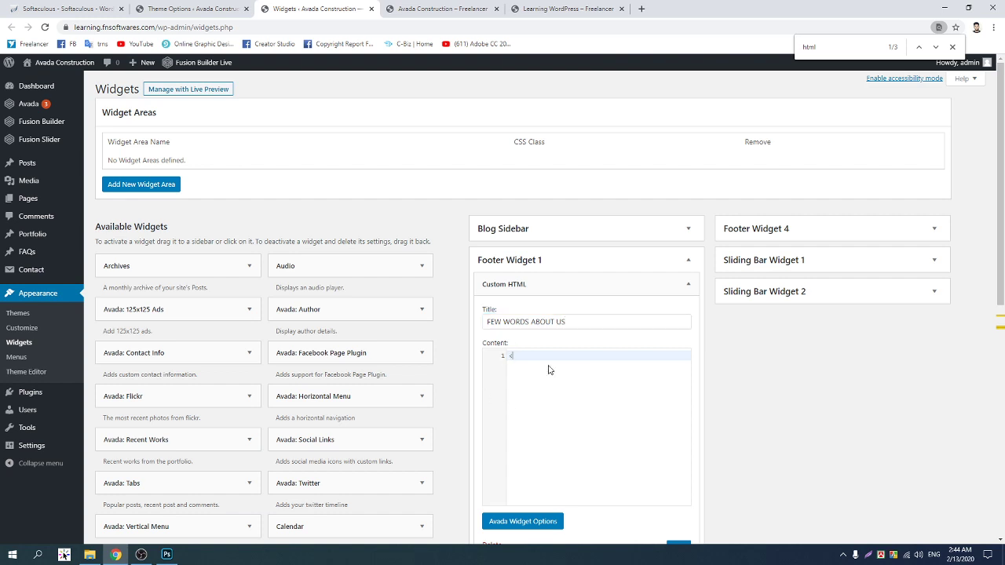
pyautogui.write('im sr')
pyautogui.write('g sr')
pyautogui.write('c')
pyautogui.write('="')
pyautogui.hotkey('ctrl', 'v')
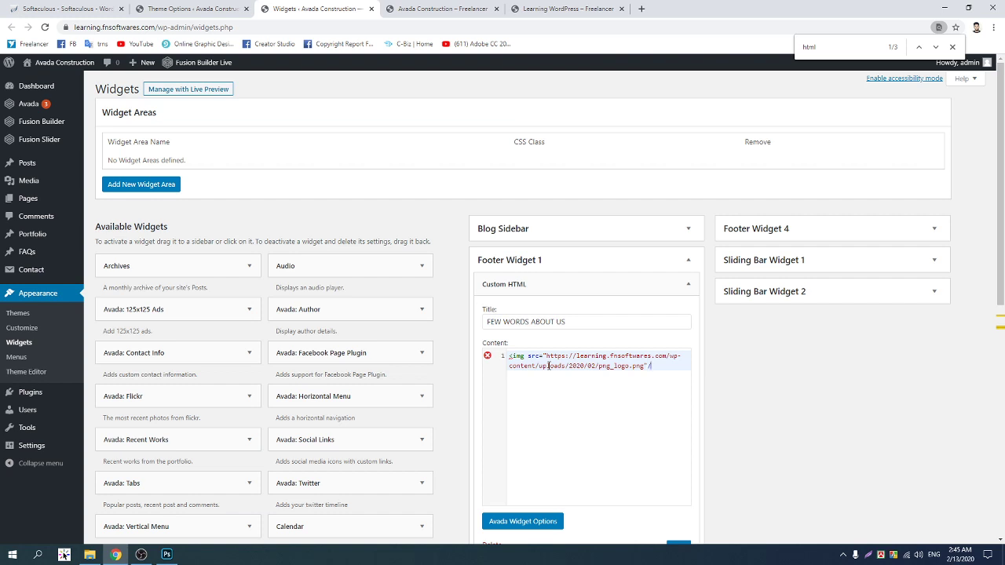
# Add two br line breaks and an empty p paragraph below the img tag in the Custom HTML content
pyautogui.press('Return')
pyautogui.write('<')
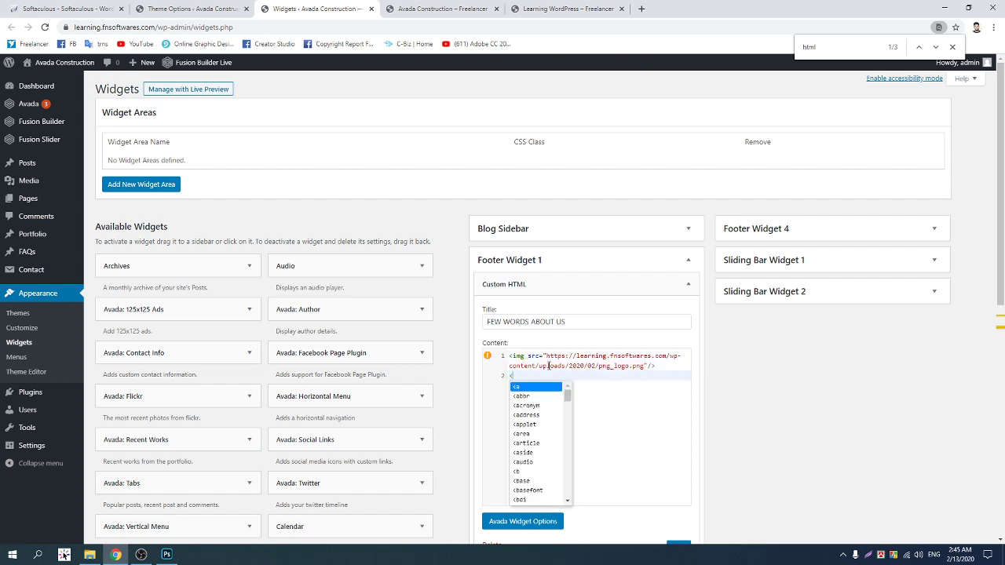
pyautogui.write('br/><br/>')
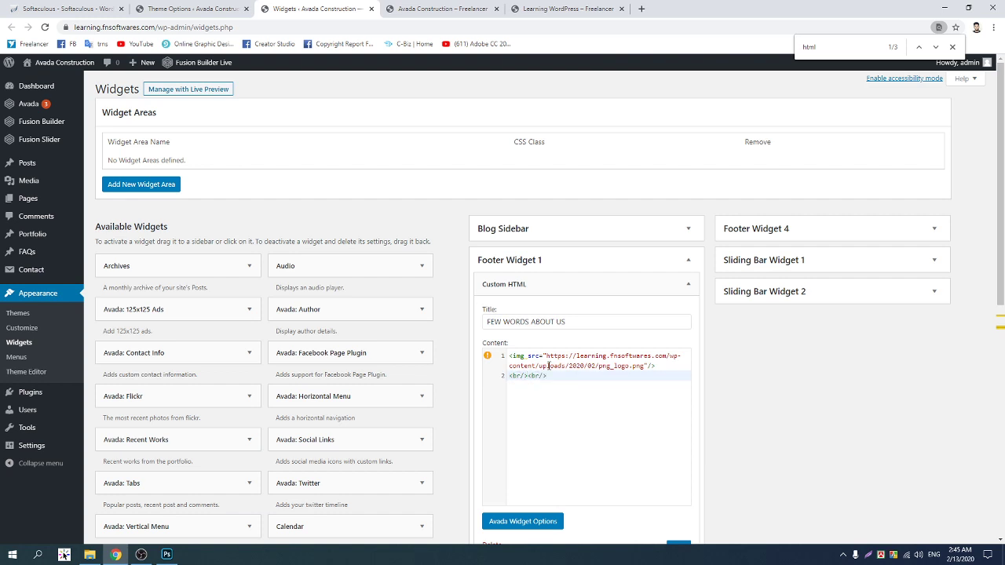
pyautogui.press('Return')
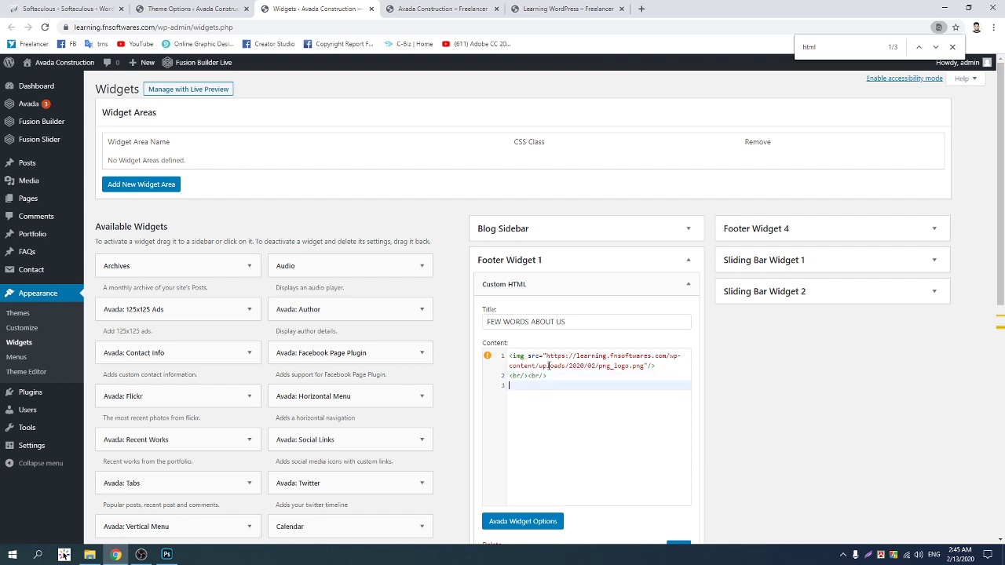
pyautogui.write('<')
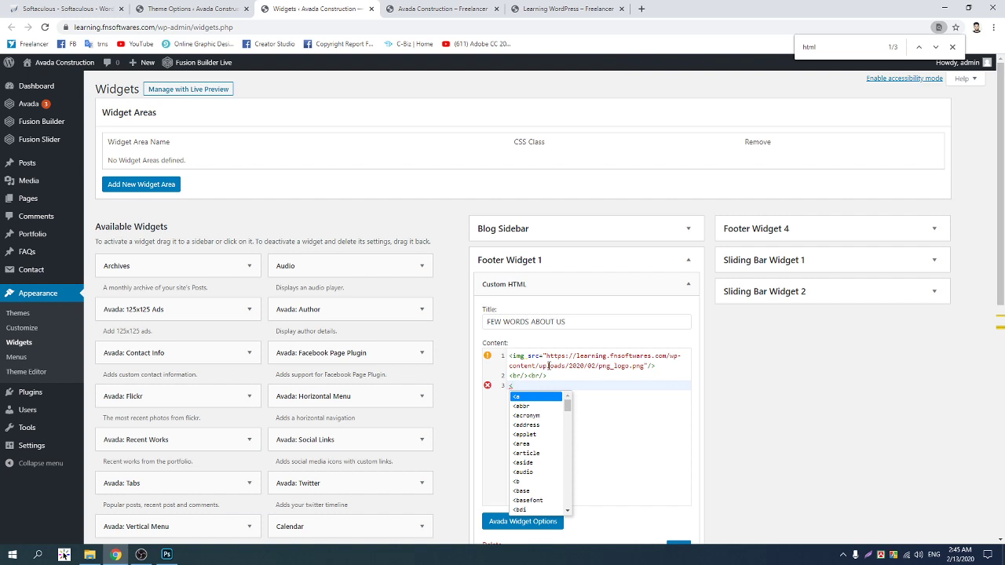
pyautogui.write('s')
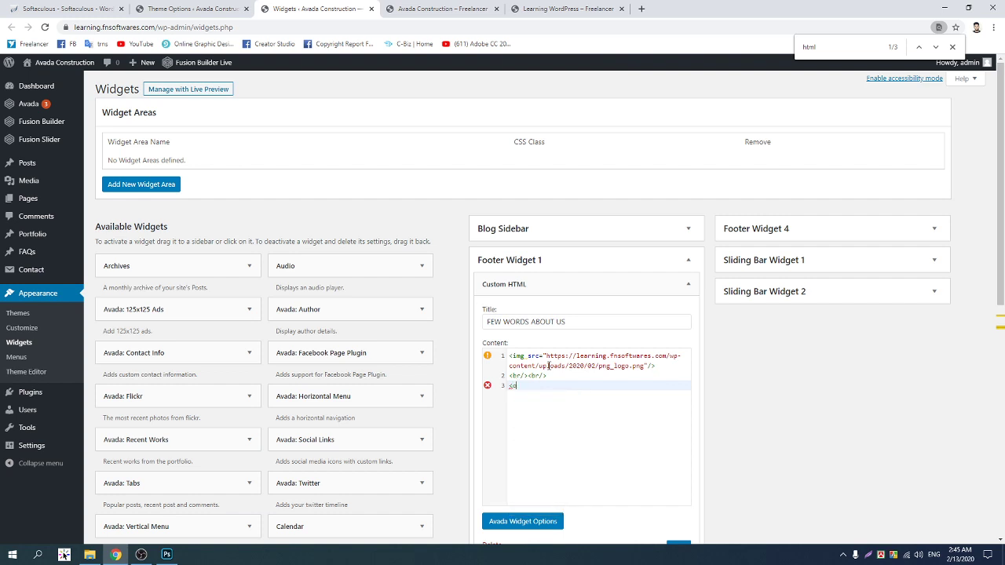
pyautogui.press('BackSpace')
pyautogui.write('p></p>')
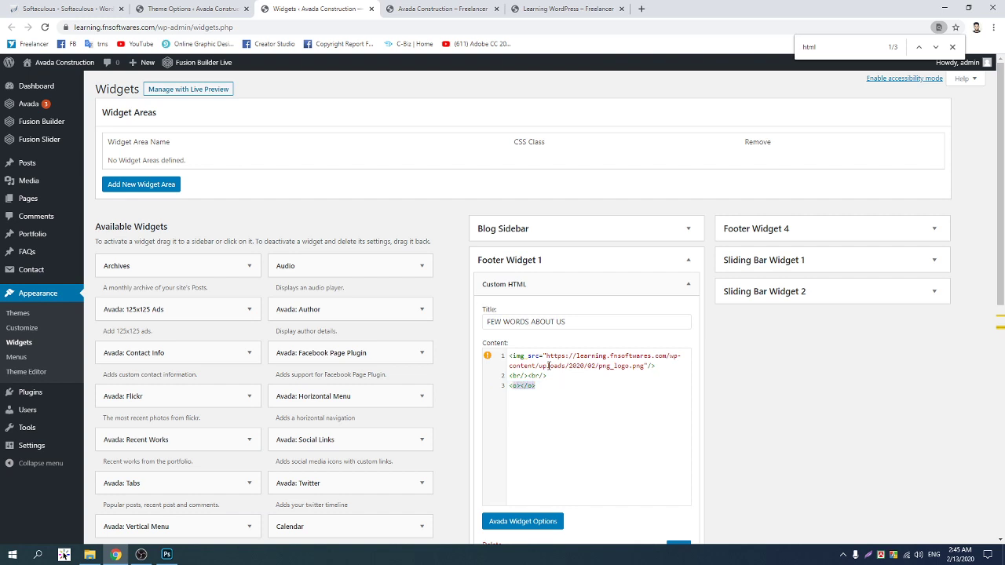
pyautogui.press('Return')
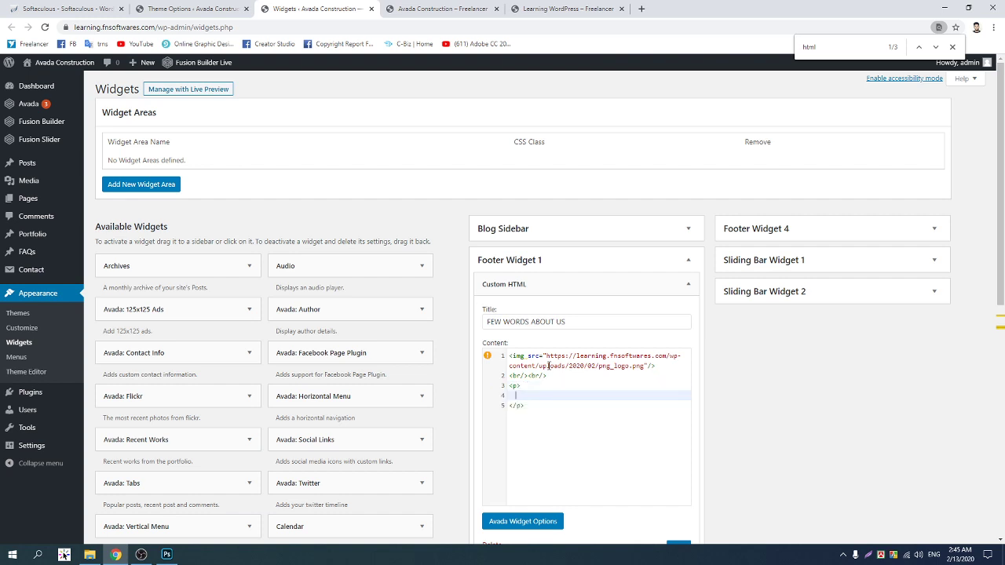
# Search Google for "lorem ipsum" in a new browser tab and copy the description text of the loremipsum.io result
pyautogui.click(566, 9)
pyautogui.click(641, 9)
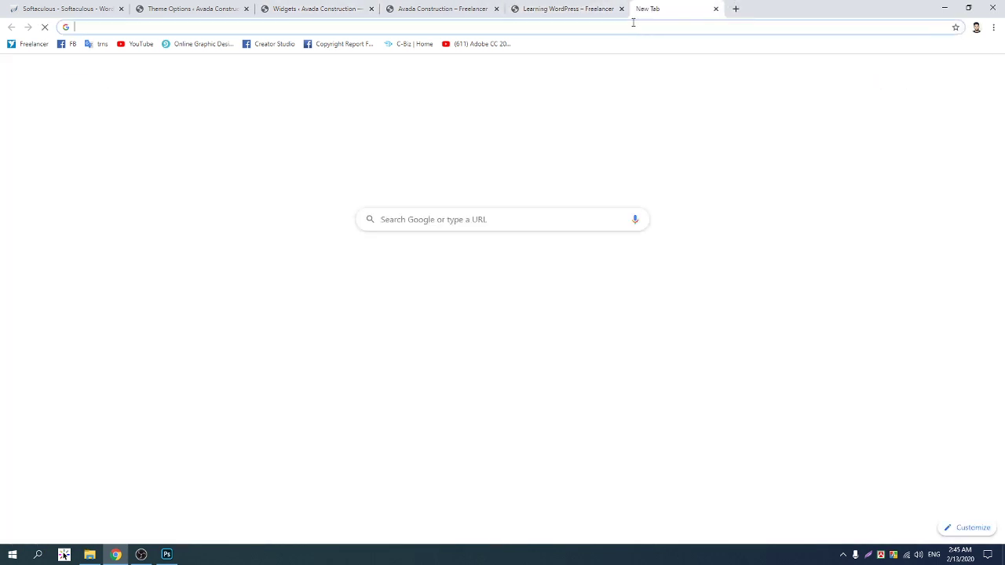
pyautogui.write('lorep')
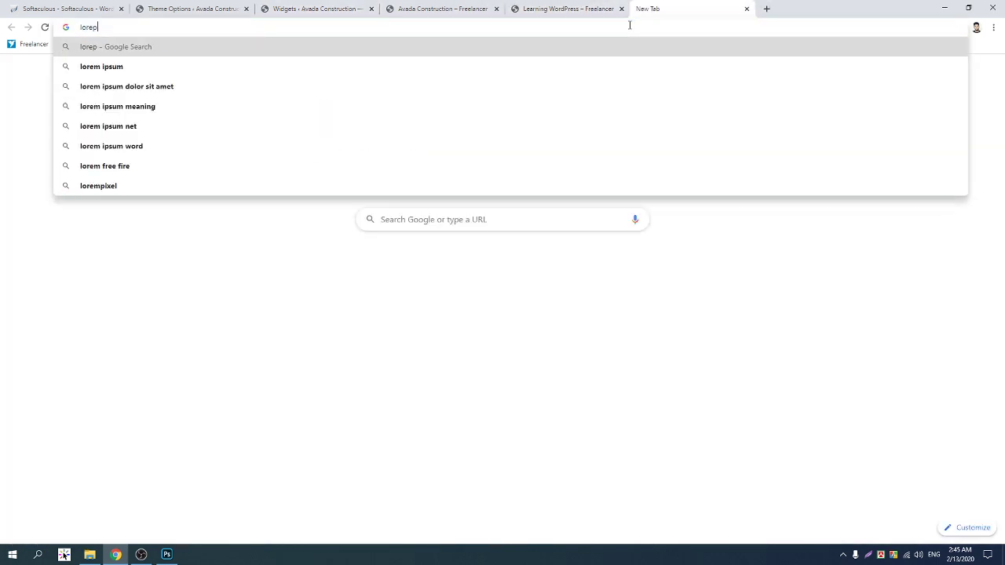
pyautogui.click(280, 67)
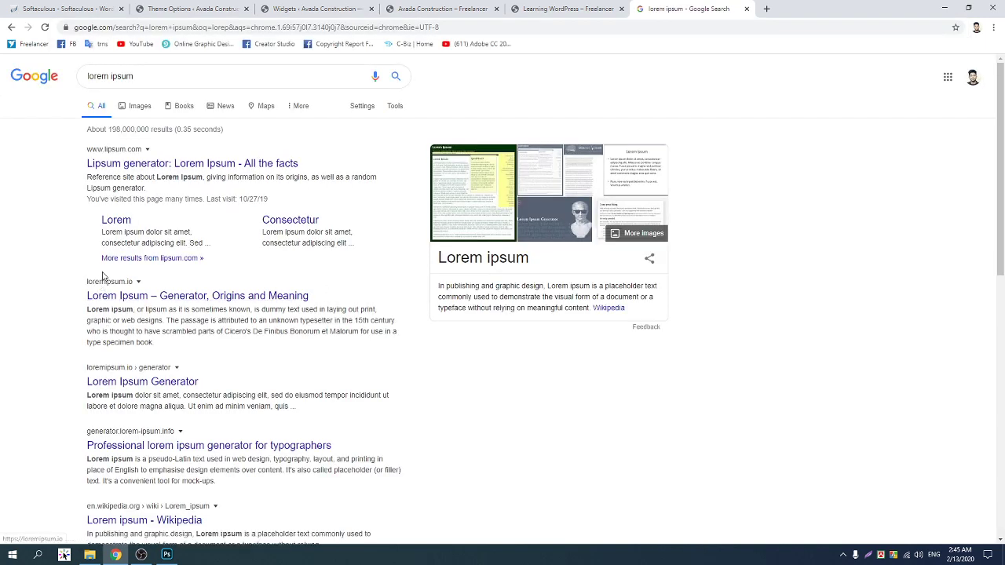
pyautogui.moveTo(87, 309); pyautogui.dragTo(163, 352)
pyautogui.rightClick(146, 318)
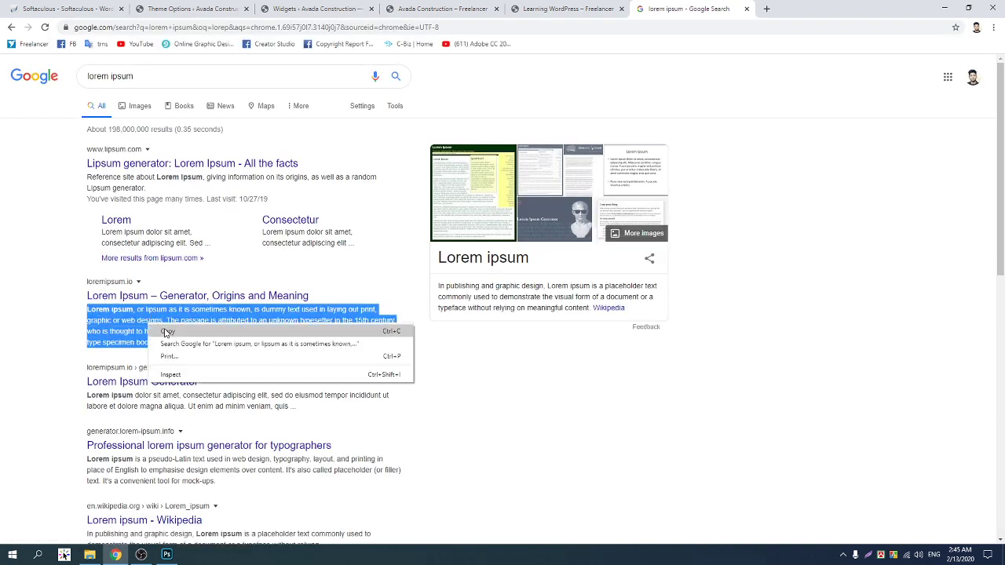
pyautogui.click(168, 329)
# Paste the copied lorem ipsum text inside the p paragraph of Footer Widget 1's Custom HTML widget and save the widget
pyautogui.click(318, 8)
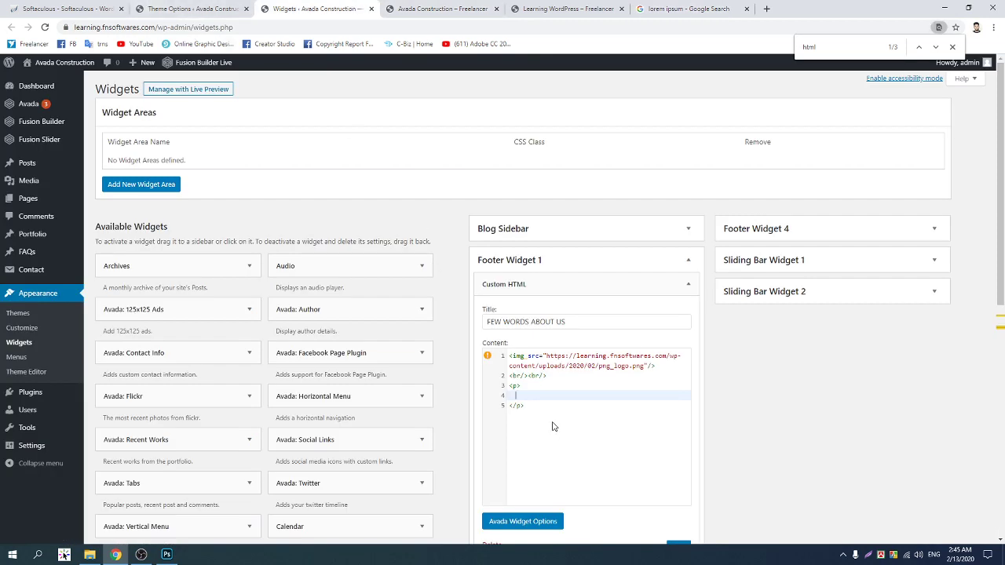
pyautogui.hotkey('ctrl', 'v')
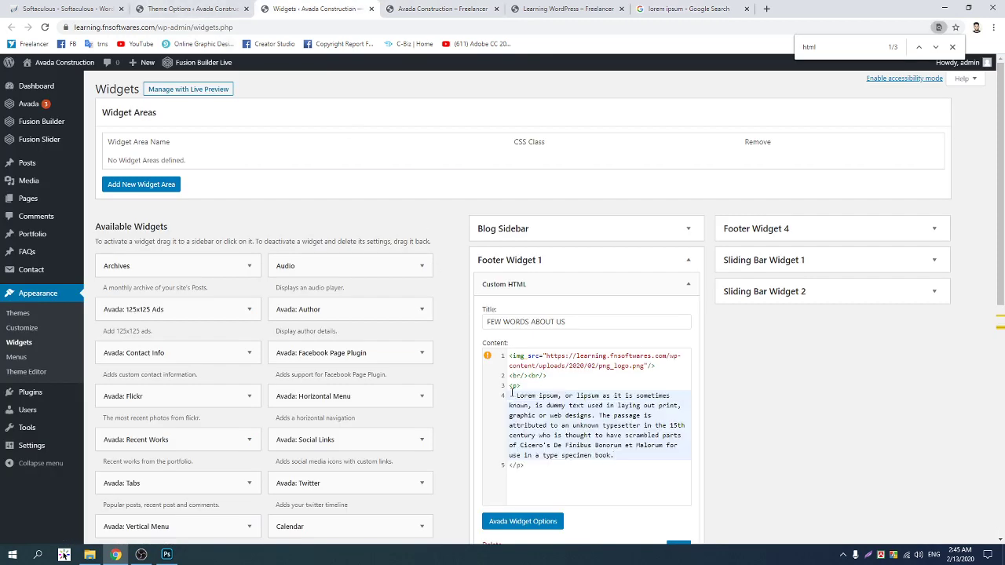
pyautogui.scroll(-1, 512, 393)
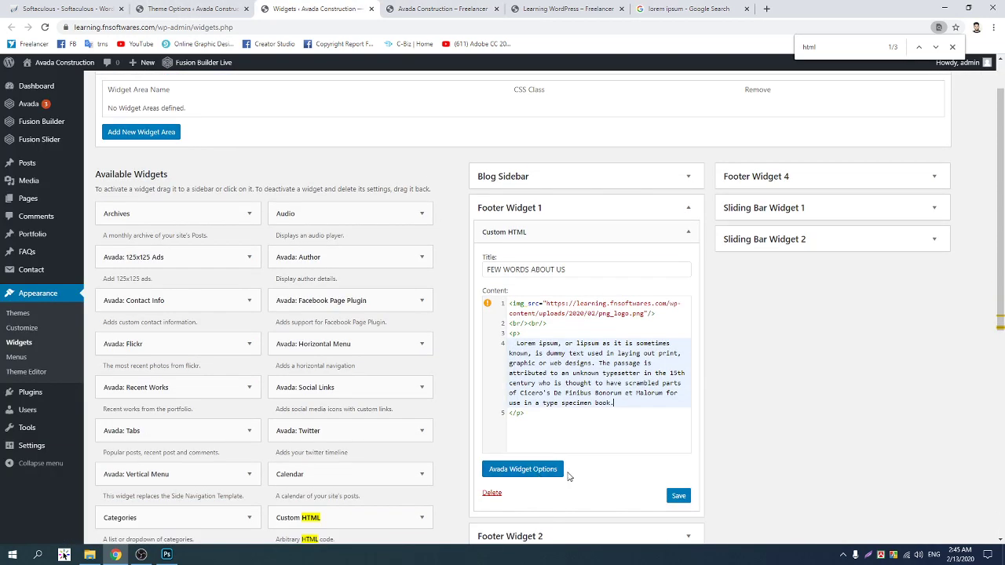
pyautogui.click(675, 497)
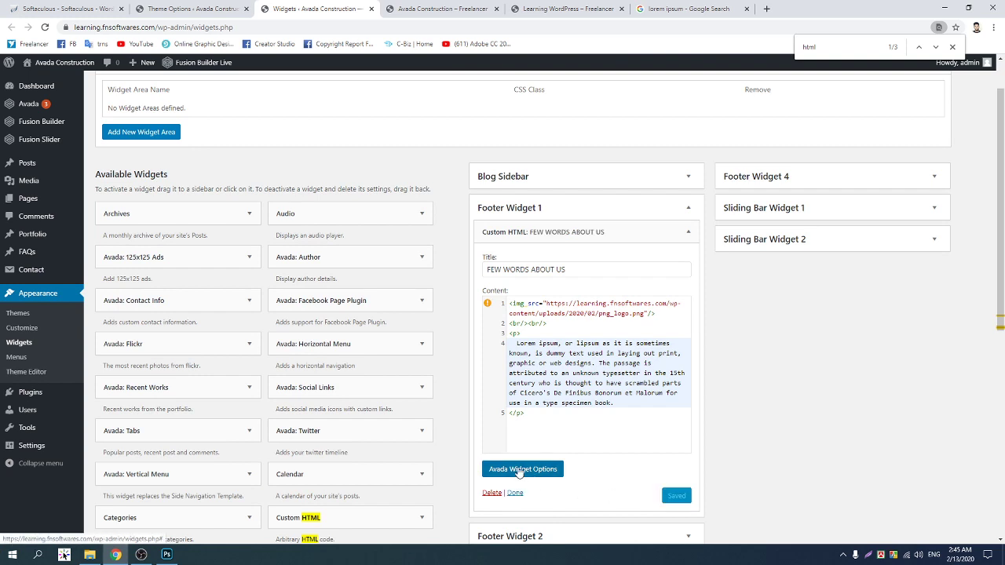
pyautogui.click(440, 8)
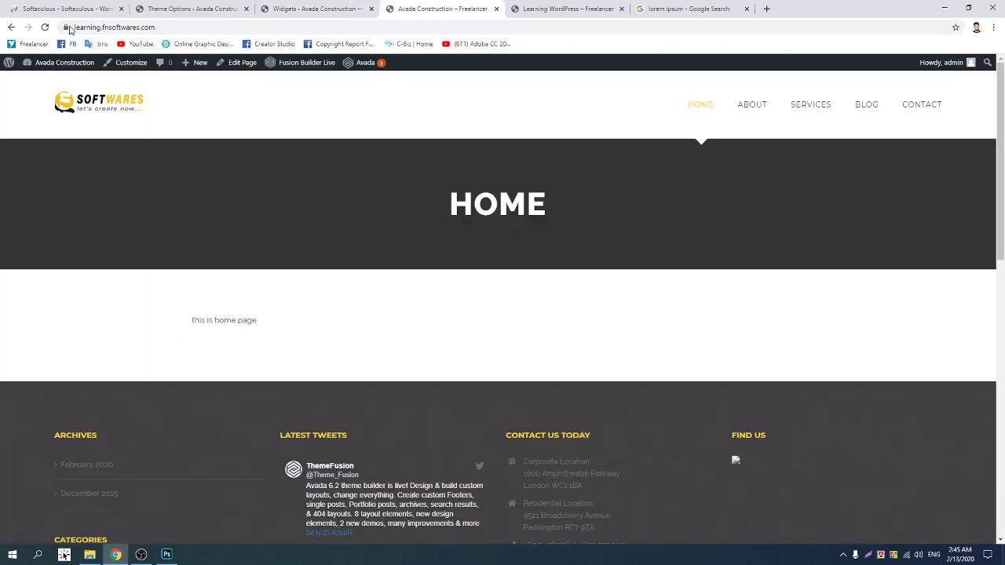
# Collapse Footer Widget 1 and delete the LATEST TWEETS Twitter widget from Footer Widget 2
pyautogui.click(318, 9)
pyautogui.scroll(-3, 730, 240)
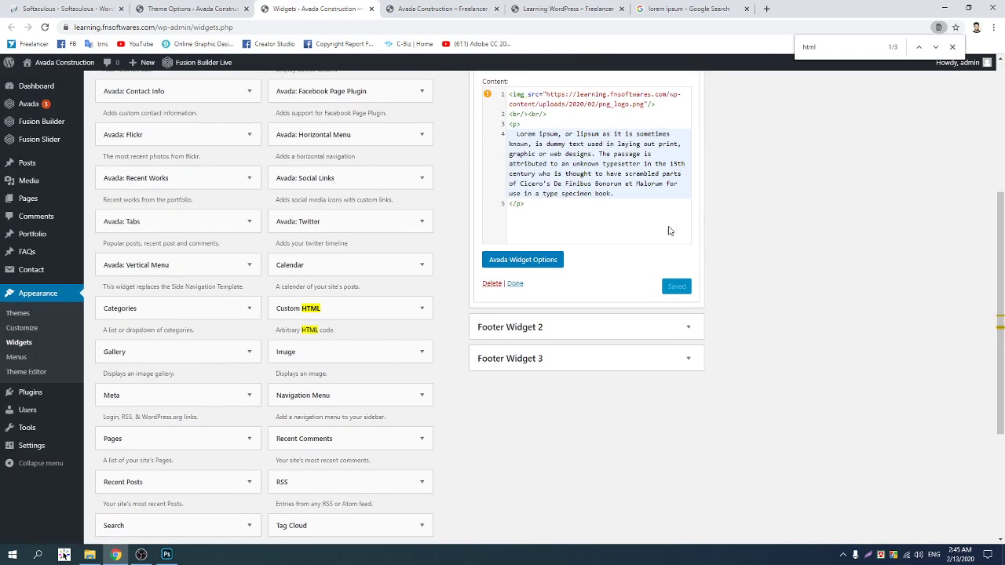
pyautogui.scroll(2, 629, 188)
pyautogui.click(613, 174)
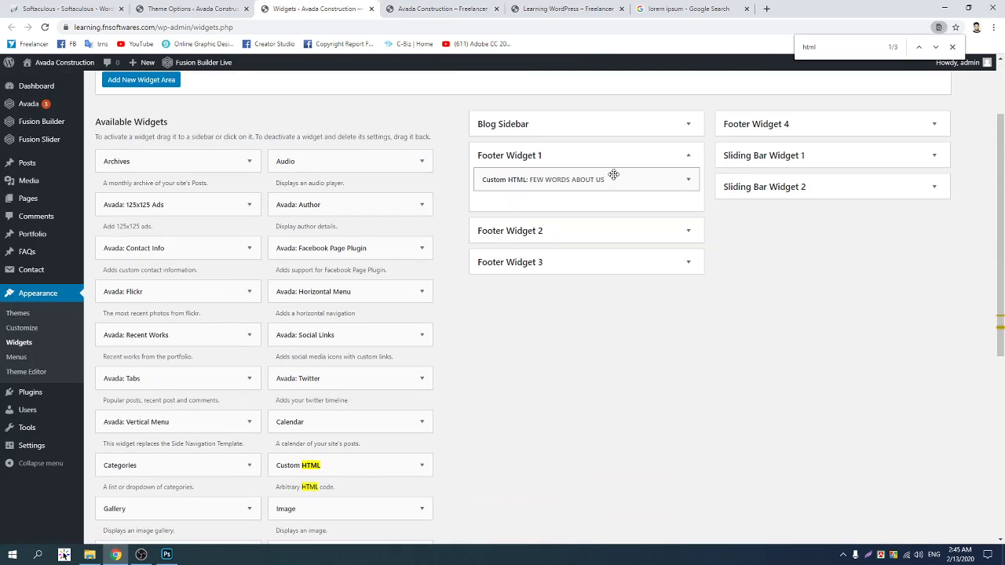
pyautogui.click(610, 161)
pyautogui.click(582, 189)
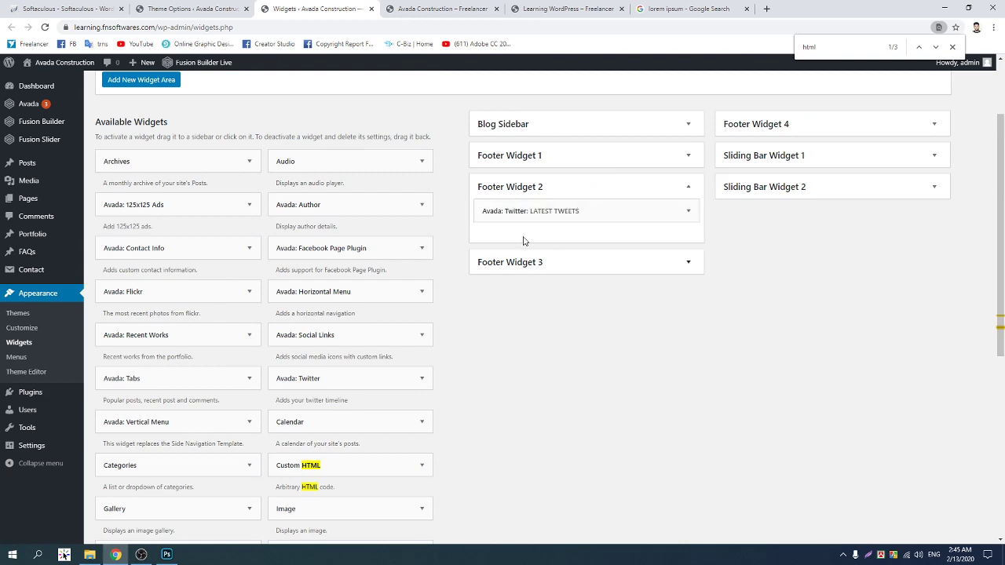
pyautogui.click(586, 211)
pyautogui.scroll(-3, 492, 403)
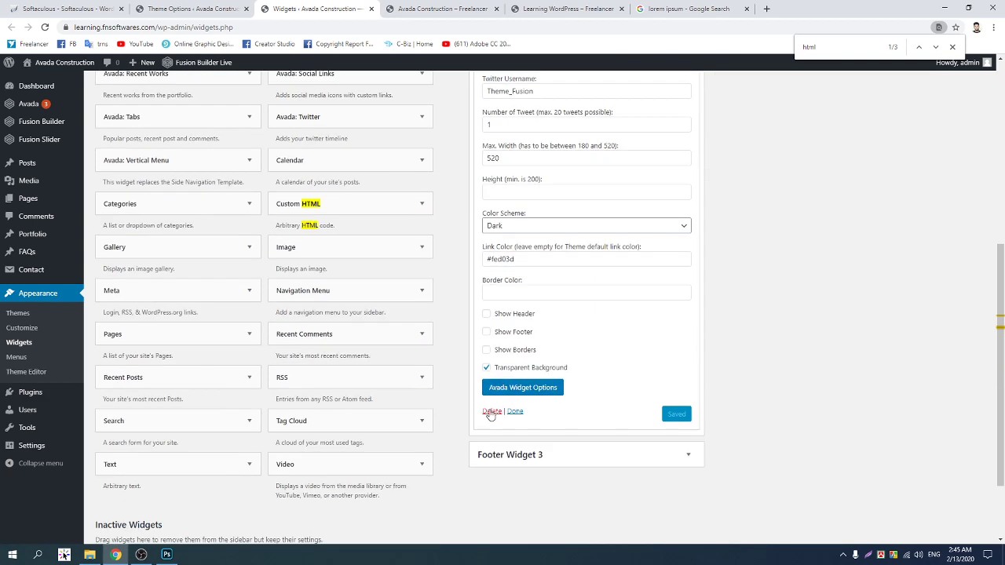
pyautogui.click(490, 411)
pyautogui.scroll(4, 566, 330)
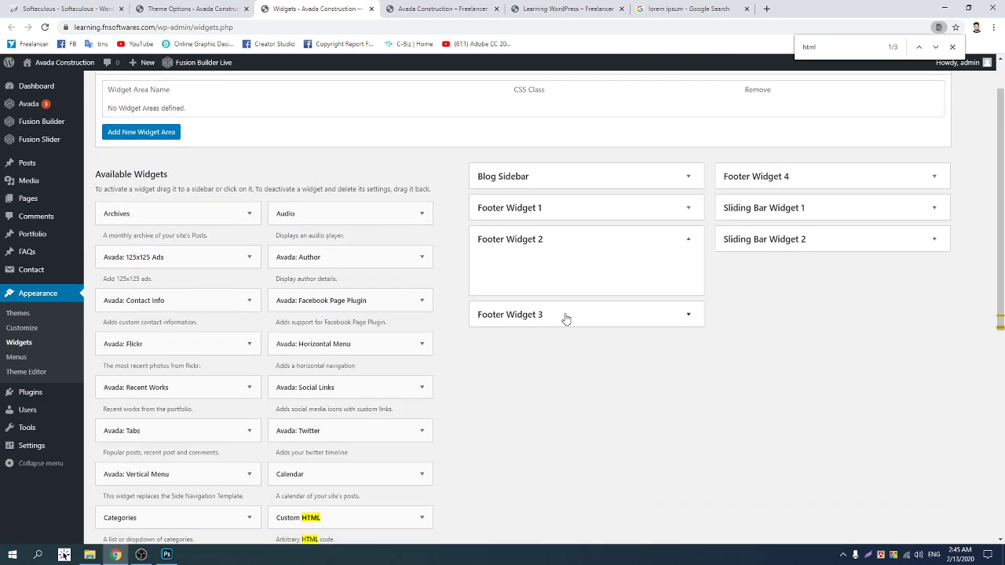
# Examine the CONTACT US TODAY text widget in Footer Widget 3 and compare its content with the site's live footer
pyautogui.click(565, 317)
pyautogui.click(521, 341)
pyautogui.scroll(-3, 517, 424)
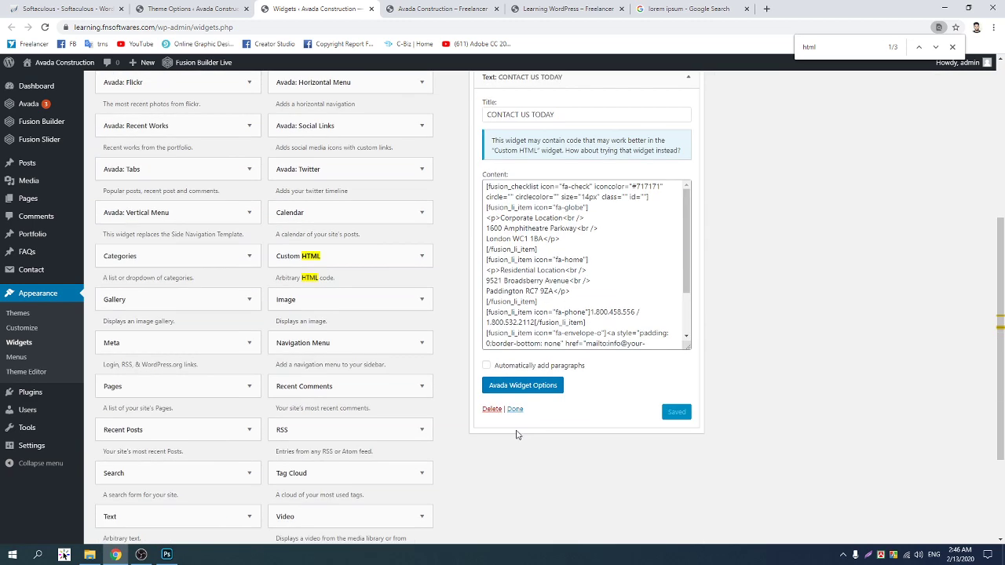
pyautogui.click(442, 9)
pyautogui.scroll(-5, 447, 267)
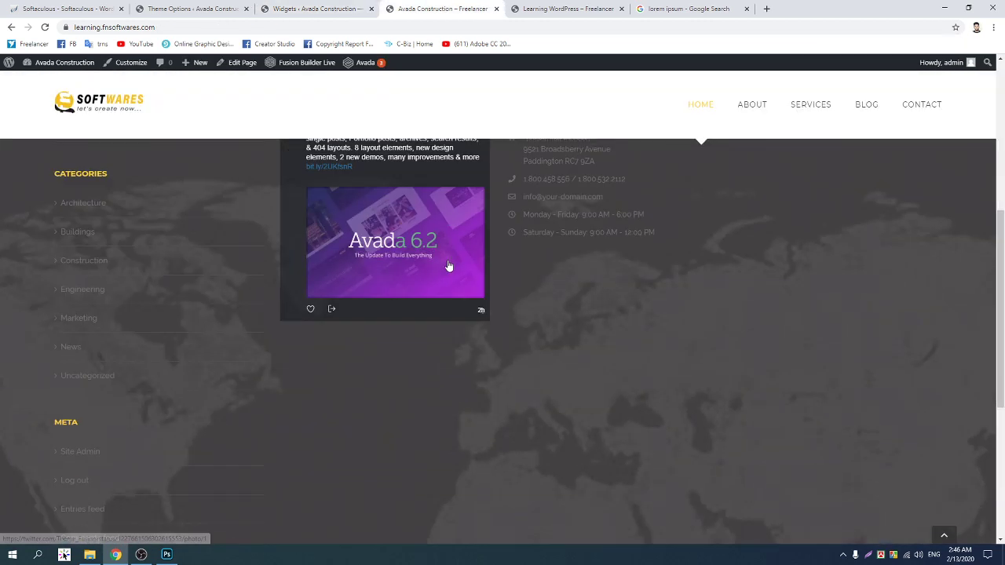
pyautogui.scroll(5, 668, 376)
pyautogui.scroll(-3, 668, 376)
pyautogui.moveTo(540, 252); pyautogui.dragTo(566, 427)
pyautogui.click(553, 343)
pyautogui.click(322, 9)
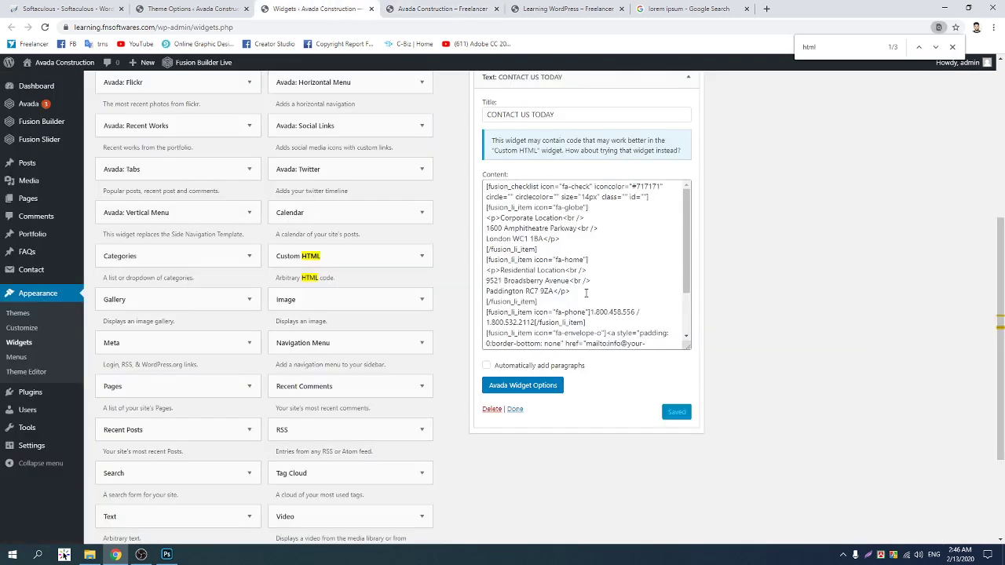
pyautogui.moveTo(487, 255); pyautogui.dragTo(578, 395)
pyautogui.click(499, 249)
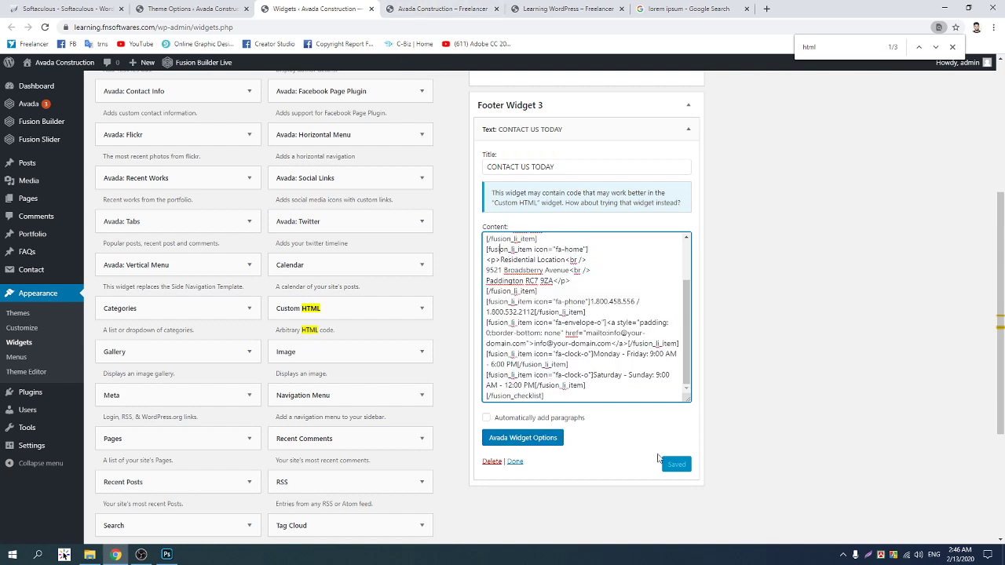
pyautogui.click(683, 106)
pyautogui.scroll(4, 660, 212)
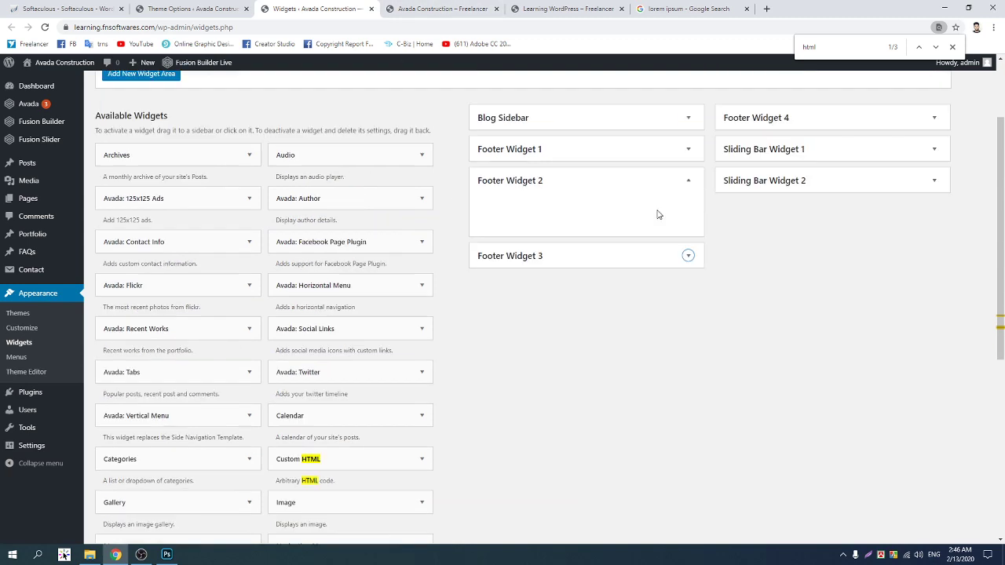
# Clear the whole fusion_map shortcode from the FIND US text widget in Footer Widget 4
pyautogui.click(792, 234)
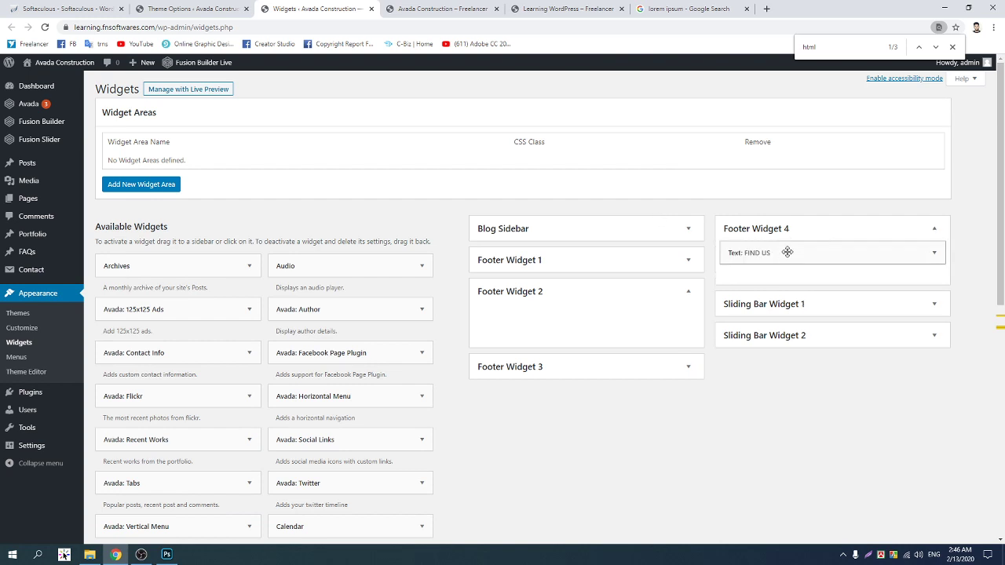
pyautogui.click(789, 253)
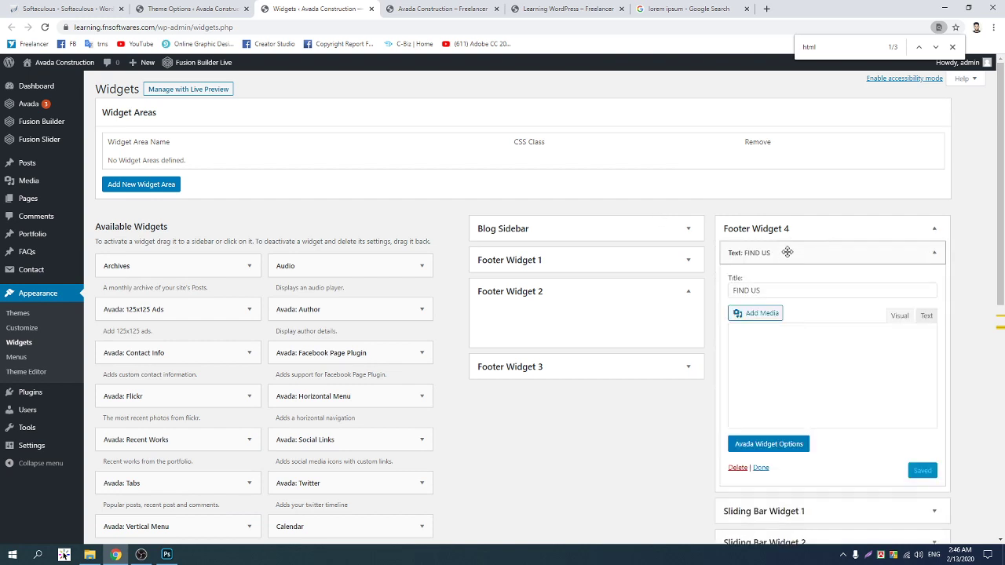
pyautogui.moveTo(798, 371); pyautogui.dragTo(871, 436)
pyautogui.click(789, 369)
pyautogui.scroll(-5, 788, 364)
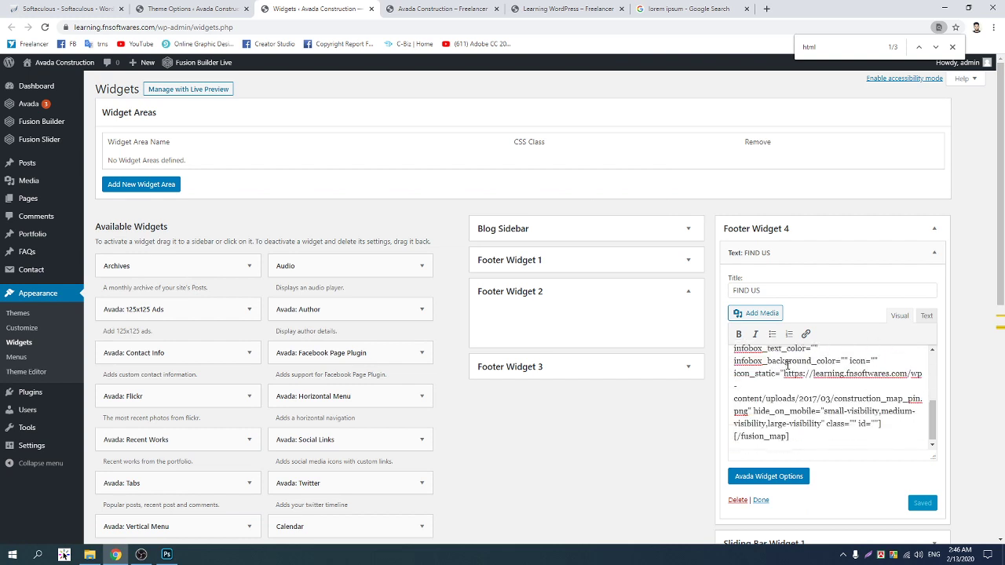
pyautogui.scroll(-1, 787, 366)
pyautogui.scroll(5, 787, 364)
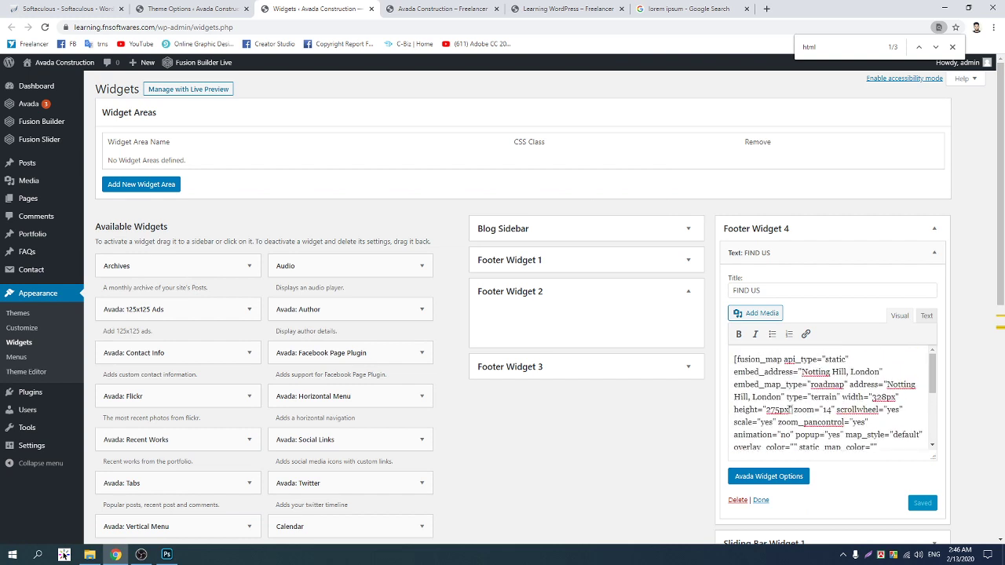
pyautogui.hotkey('ctrl', 'a')
pyautogui.press('Delete')
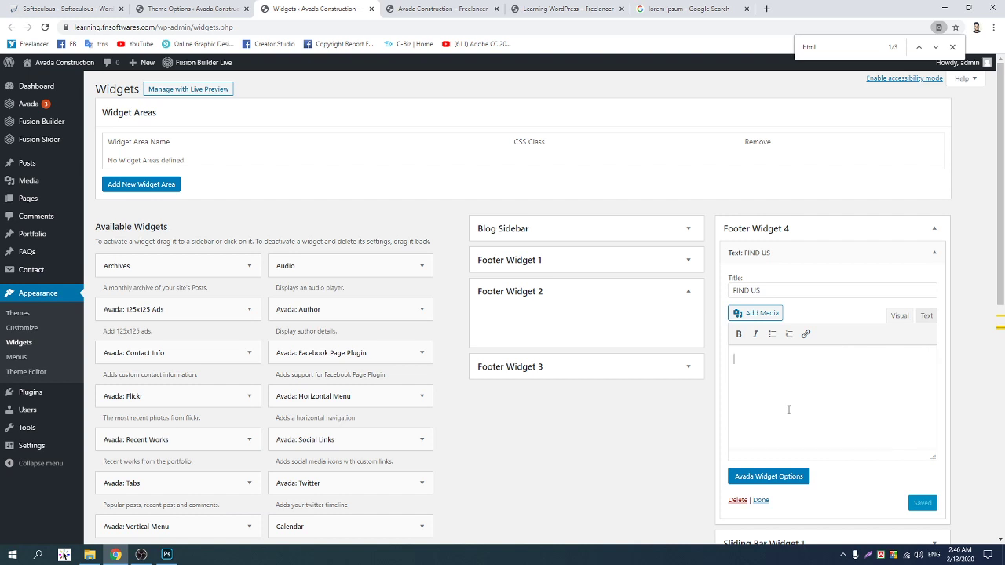
# Review the Avada Widget Options of the FIND US widget and close them without saving
pyautogui.click(759, 476)
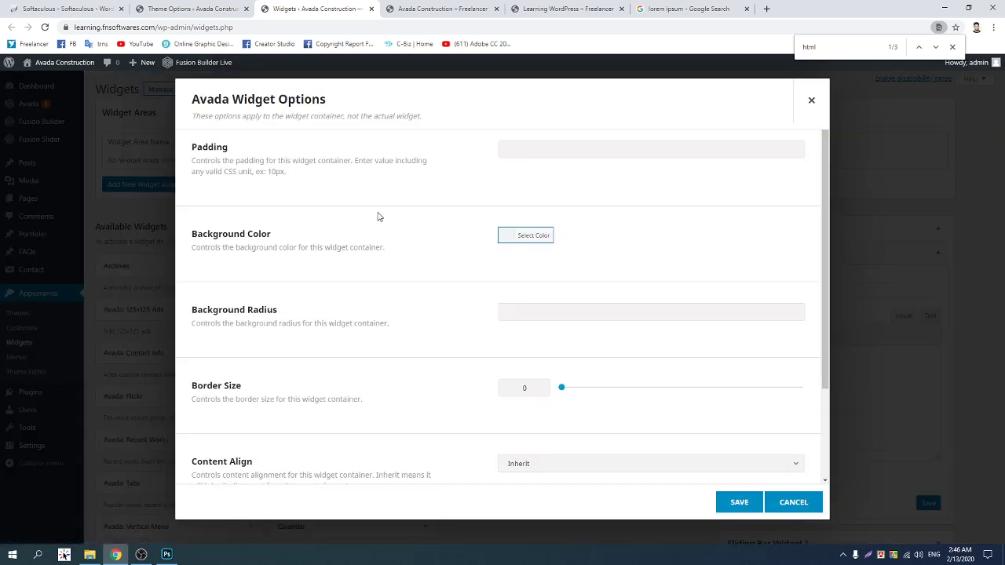
pyautogui.scroll(-2, 377, 216)
pyautogui.scroll(2, 375, 215)
pyautogui.scroll(-3, 411, 213)
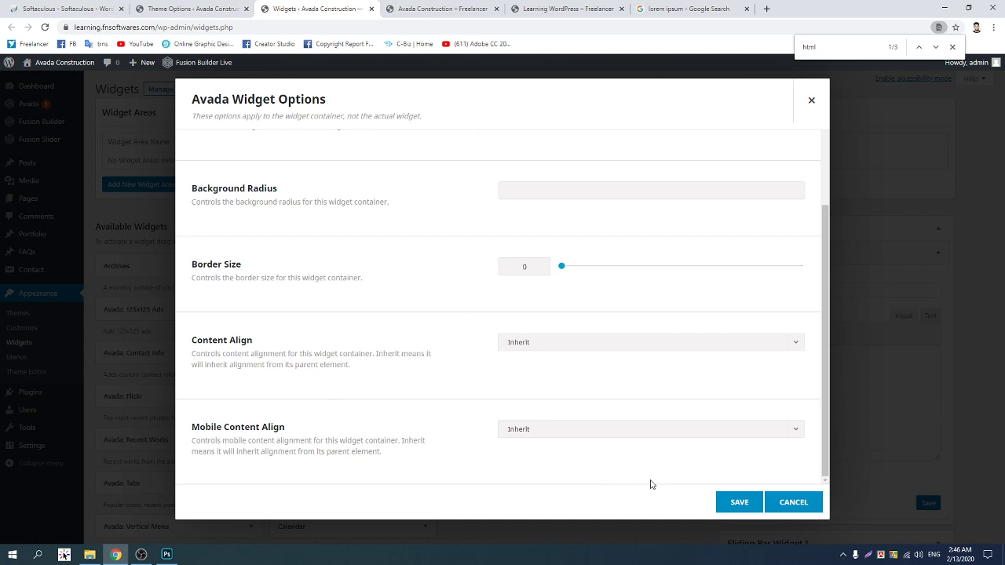
pyautogui.click(790, 501)
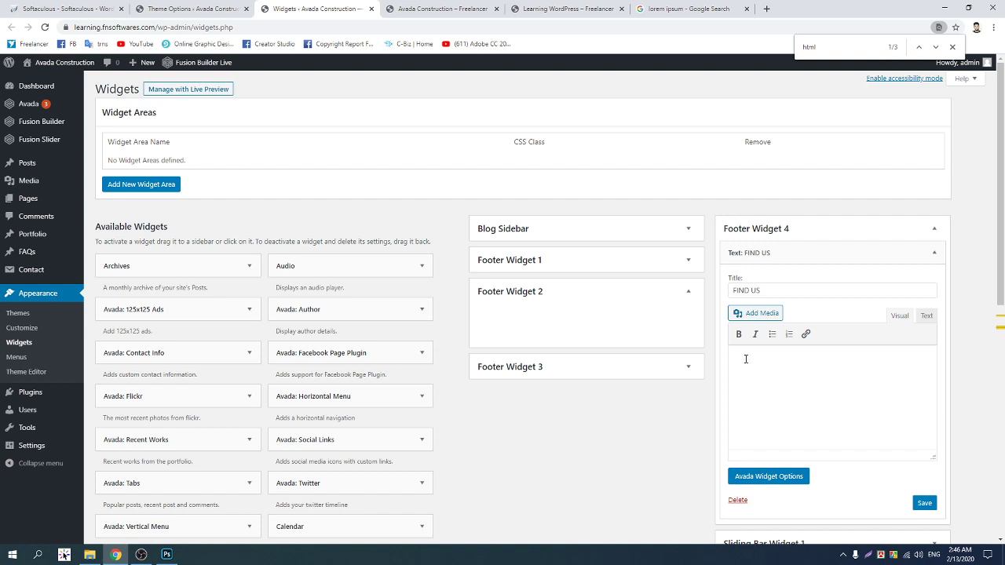
pyautogui.click(643, 10)
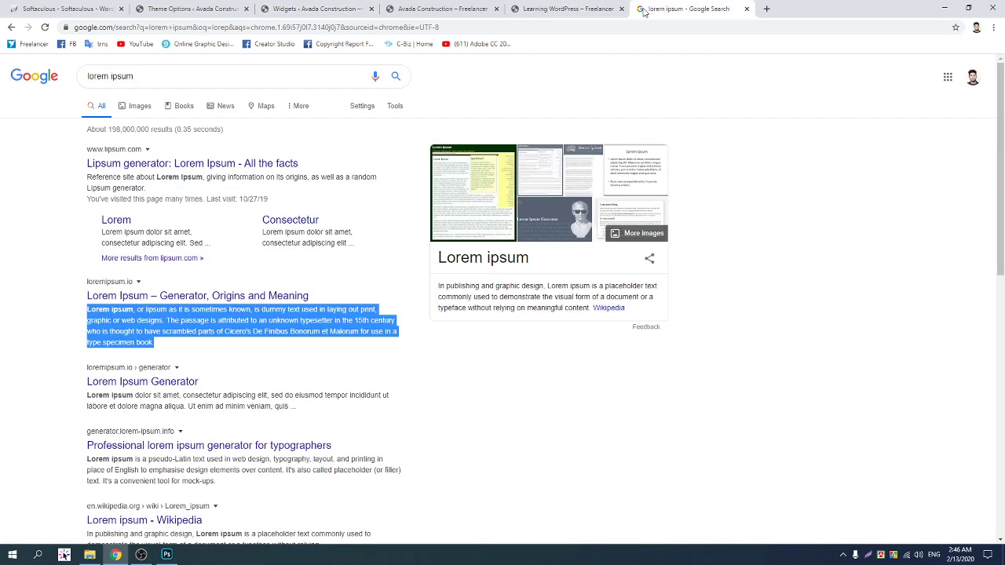
pyautogui.click(525, 376)
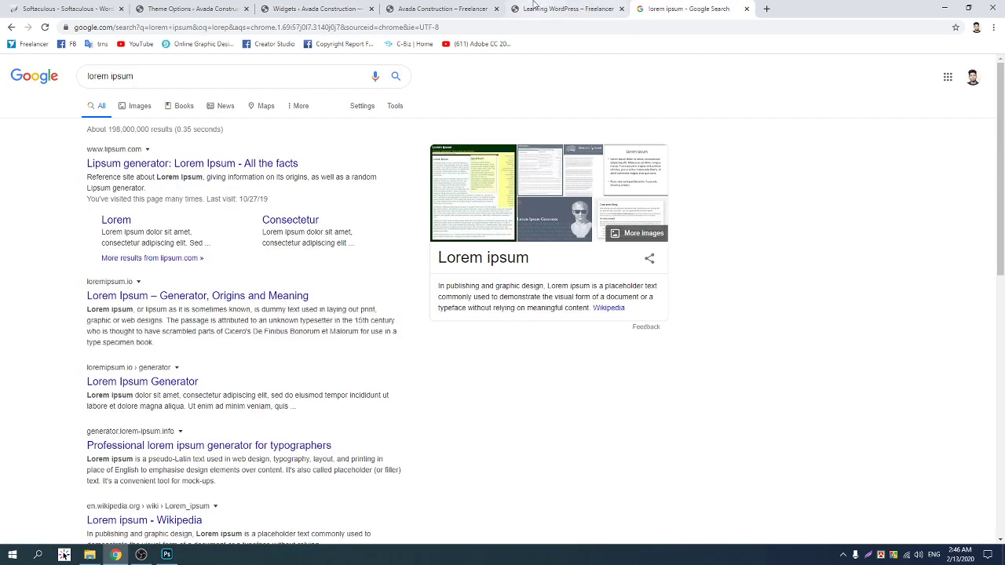
pyautogui.click(175, 7)
pyautogui.click(289, 6)
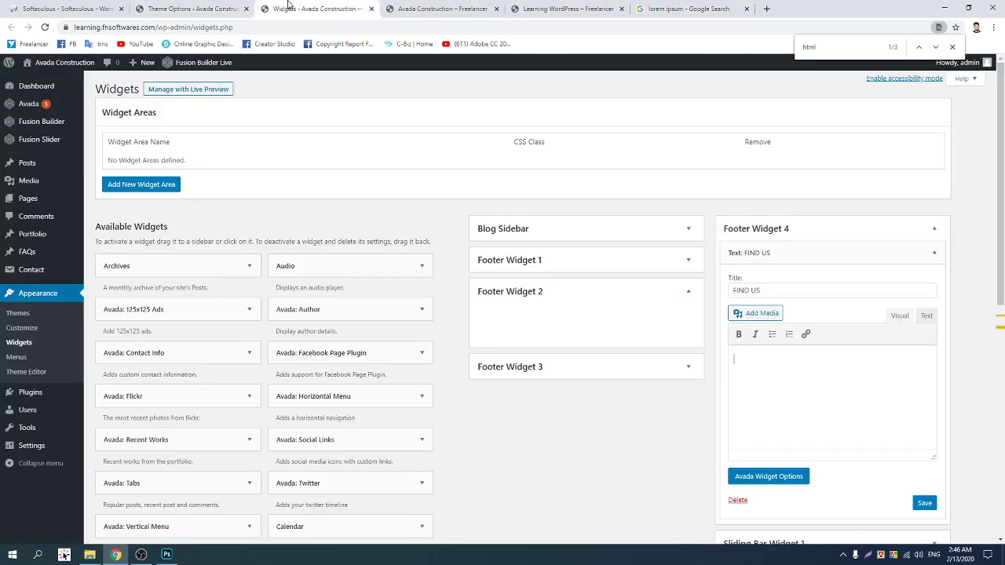
# Delete the FIND US text widget from Footer Widget 4
pyautogui.click(933, 253)
pyautogui.click(933, 253)
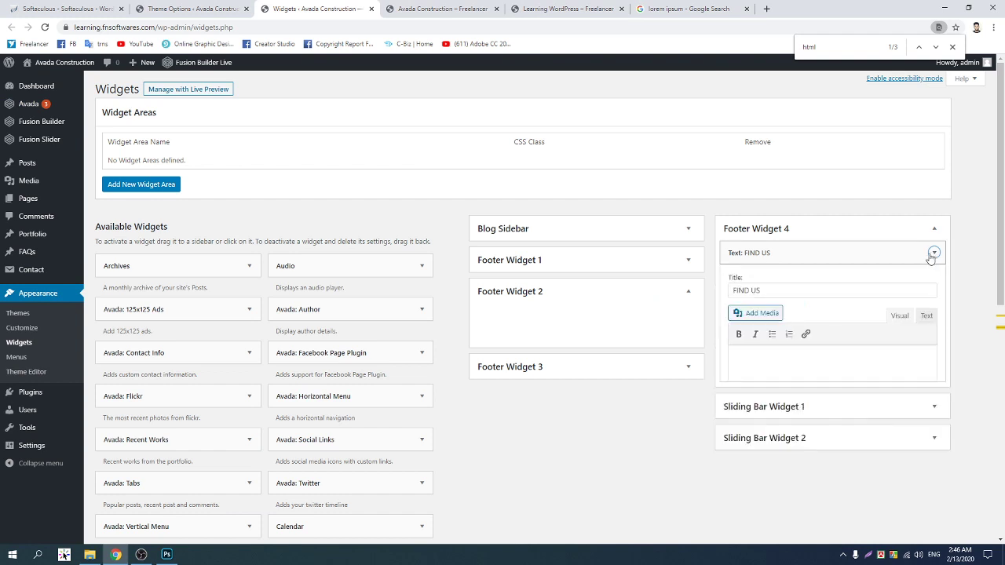
pyautogui.click(738, 500)
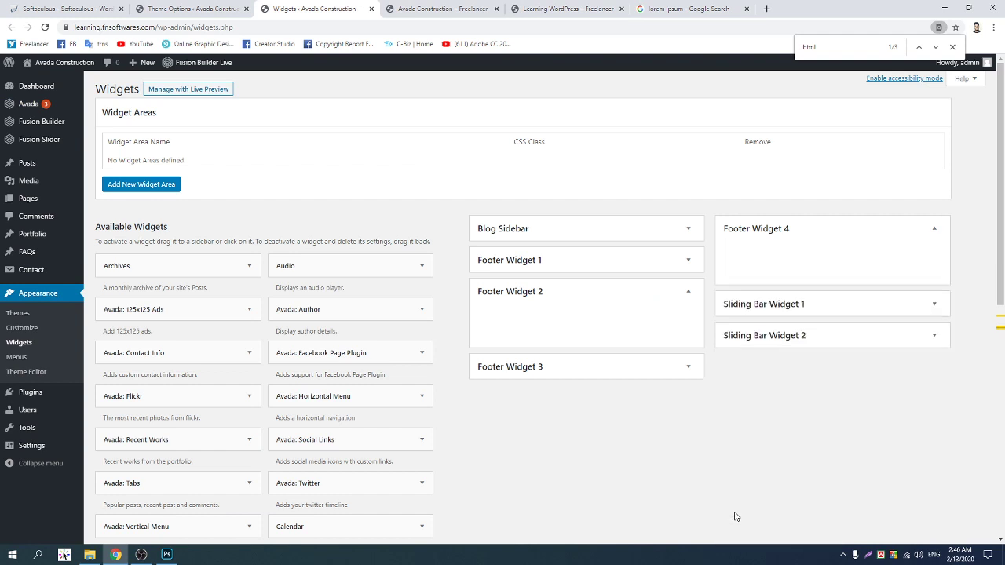
# Add the Categories widget to the empty Footer Widget 4 area and expand its settings
pyautogui.scroll(-3, 806, 337)
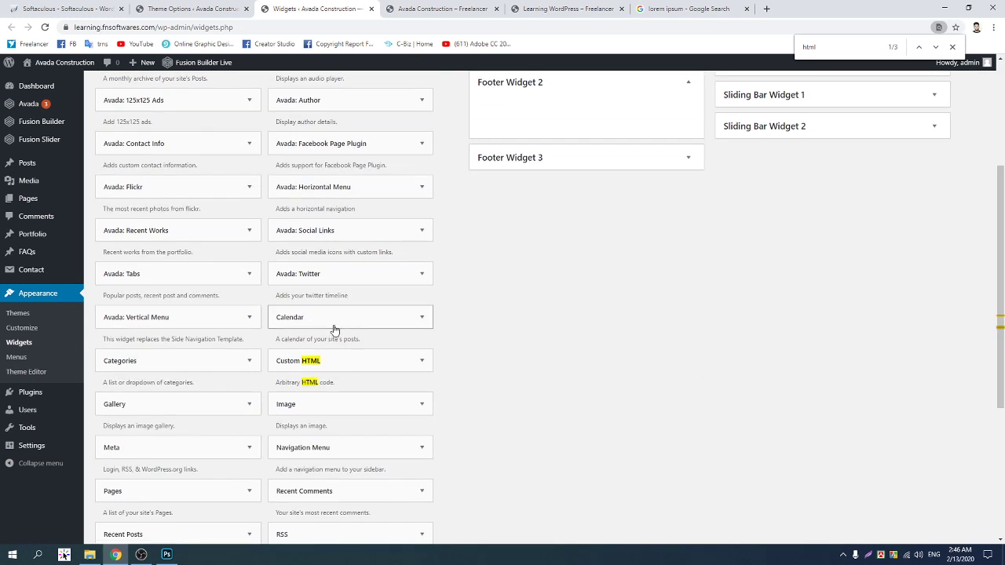
pyautogui.scroll(2, 324, 337)
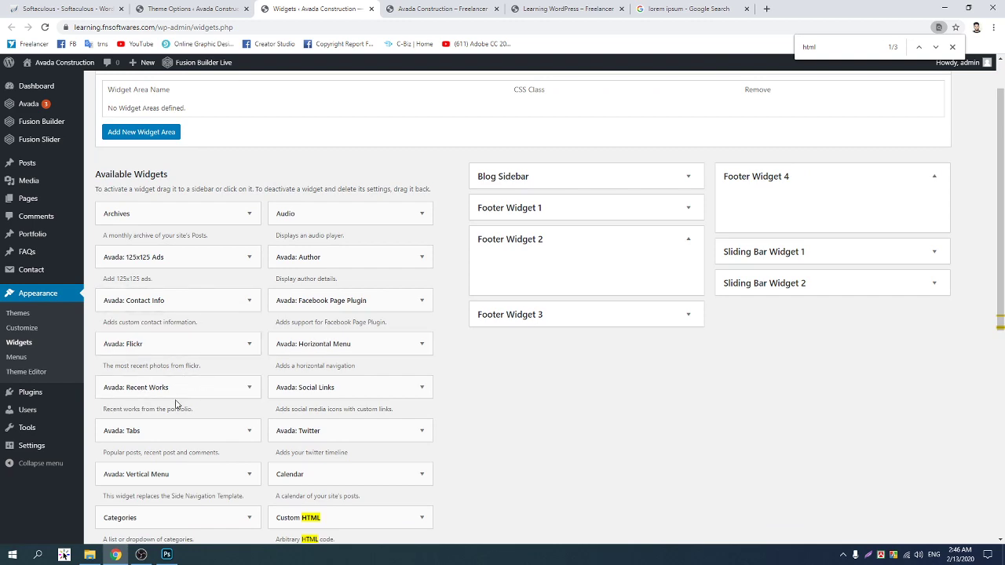
pyautogui.scroll(-2, 210, 398)
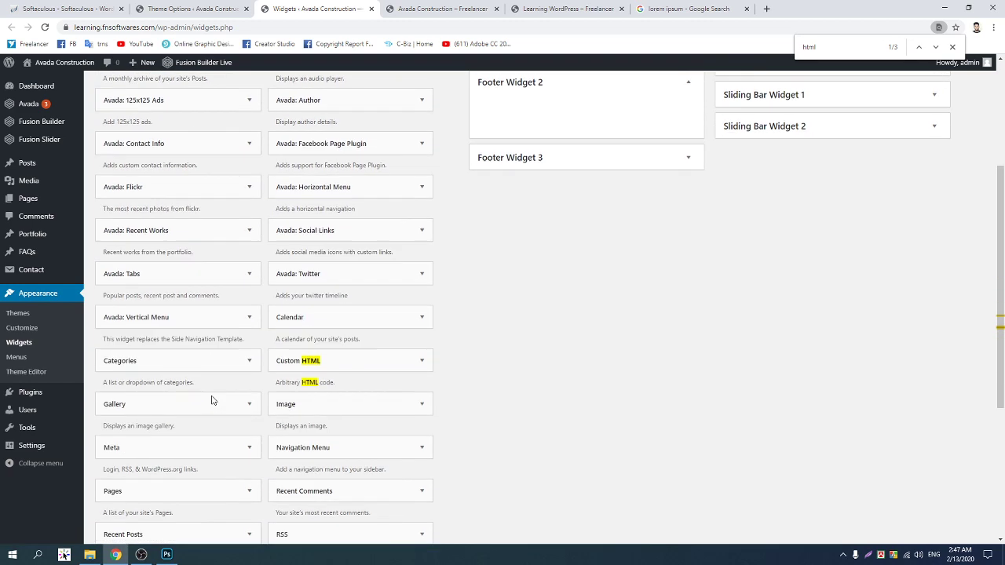
pyautogui.scroll(1, 213, 399)
pyautogui.moveTo(168, 413); pyautogui.dragTo(784, 258)
pyautogui.scroll(2, 723, 354)
pyautogui.click(784, 259)
pyautogui.click(784, 258)
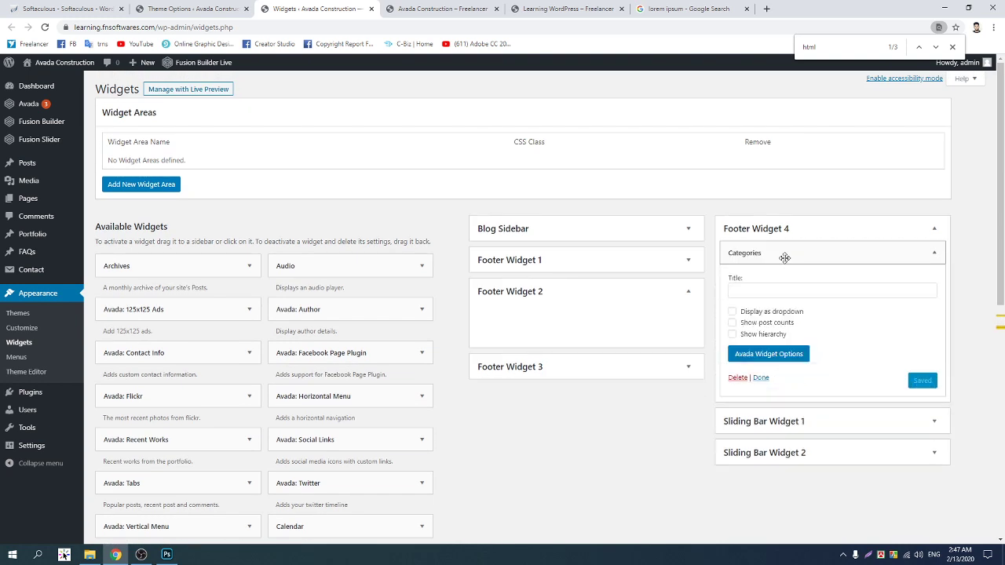
# Title the Categories widget CATEGORIES, enable only Show post counts, and save it
pyautogui.click(732, 322)
pyautogui.click(733, 335)
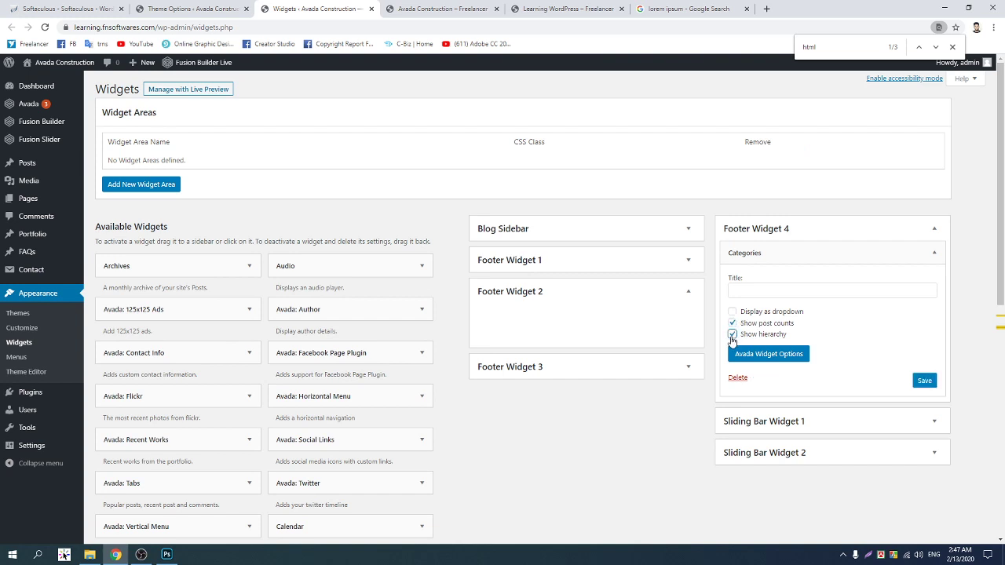
pyautogui.click(756, 291)
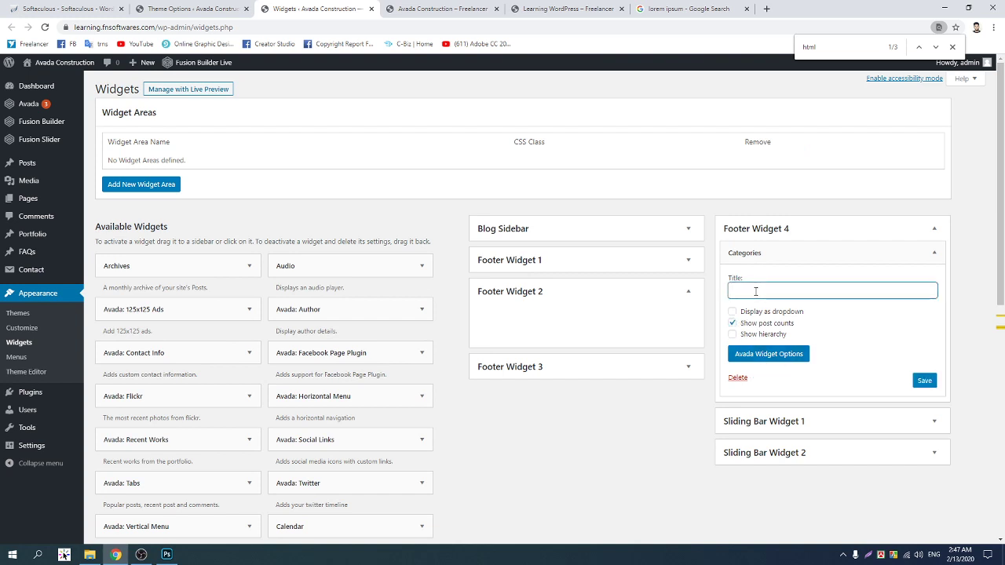
pyautogui.write('CATEGORIES')
pyautogui.click(926, 381)
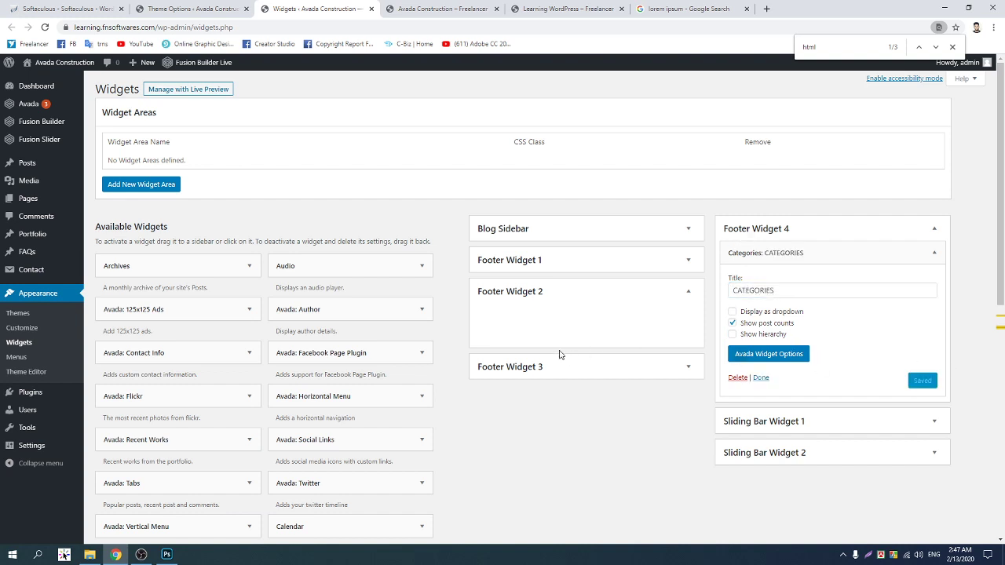
pyautogui.click(600, 263)
pyautogui.click(600, 263)
pyautogui.click(568, 374)
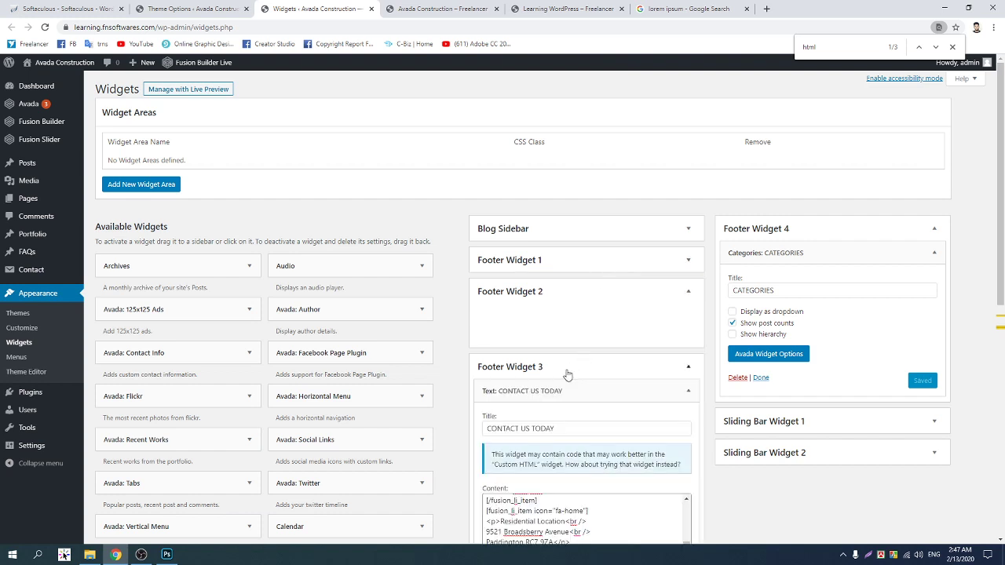
pyautogui.click(568, 375)
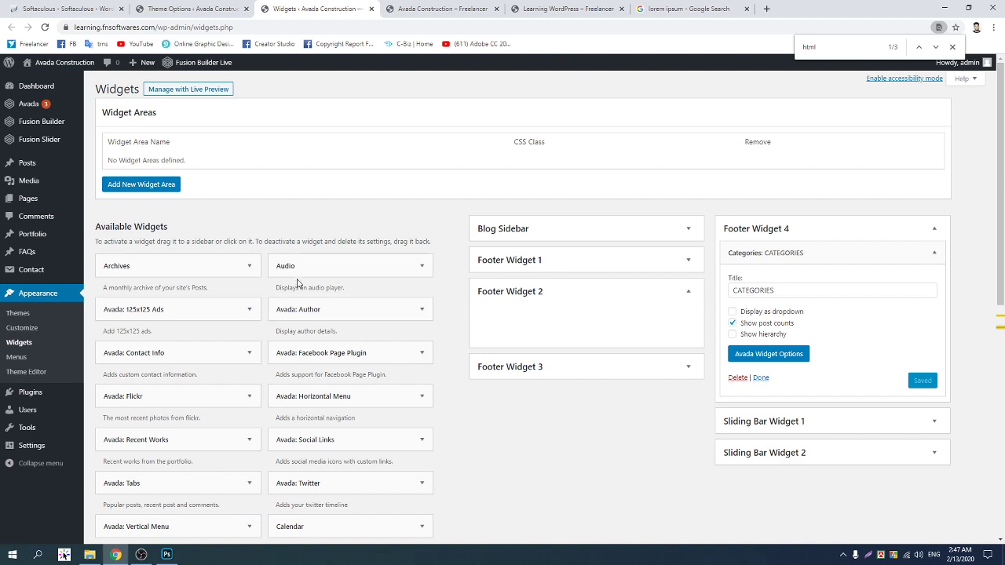
# Add the Recent Posts widget to Footer Widget 2, title it RECENT POSTS, and save it
pyautogui.scroll(-3, 297, 284)
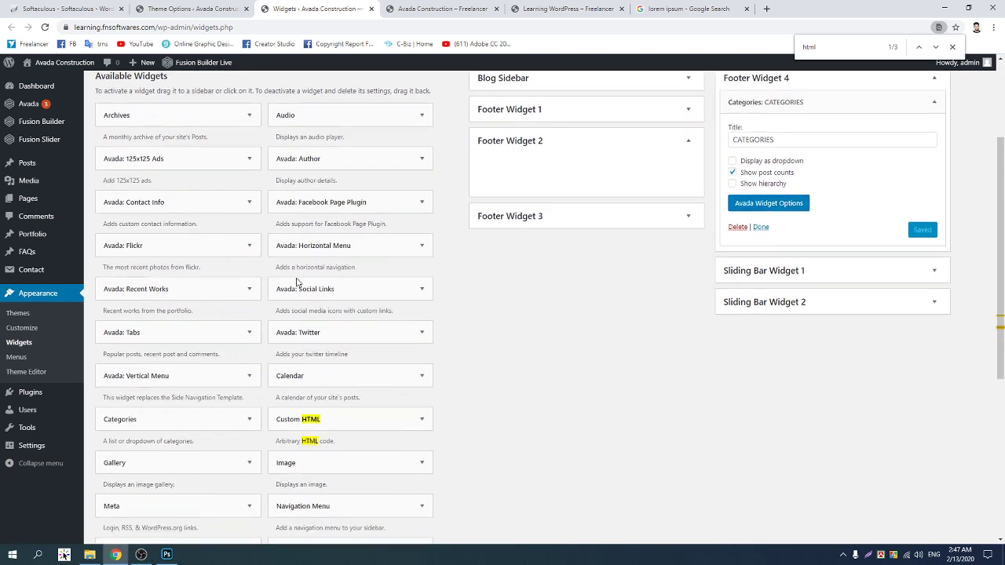
pyautogui.scroll(-2, 294, 285)
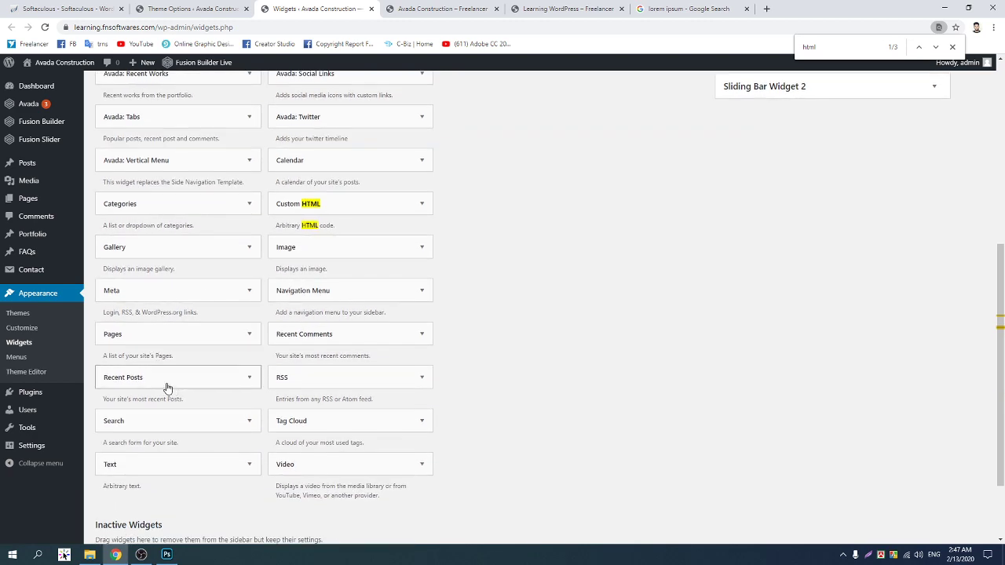
pyautogui.moveTo(165, 386); pyautogui.dragTo(550, 254)
pyautogui.click(540, 299)
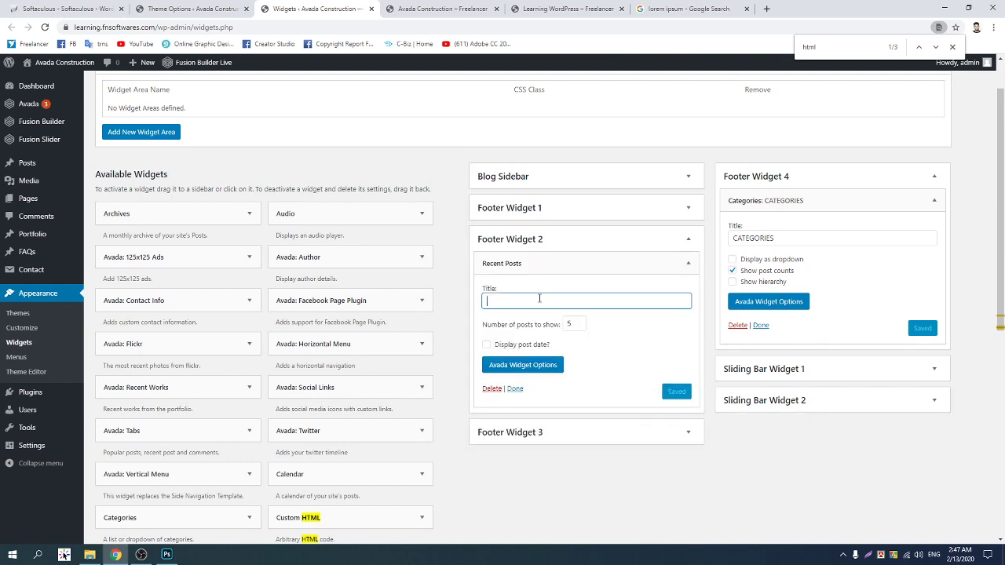
pyautogui.write('RECENT POSTS')
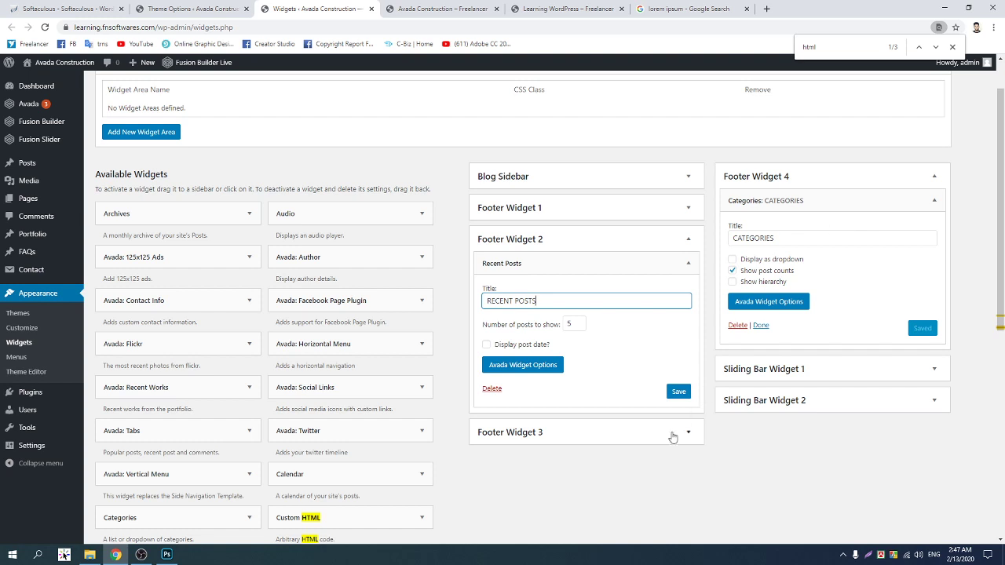
pyautogui.click(678, 391)
# Reload the live site and examine the four updated footer columns, especially the readability of the about text
pyautogui.click(452, 11)
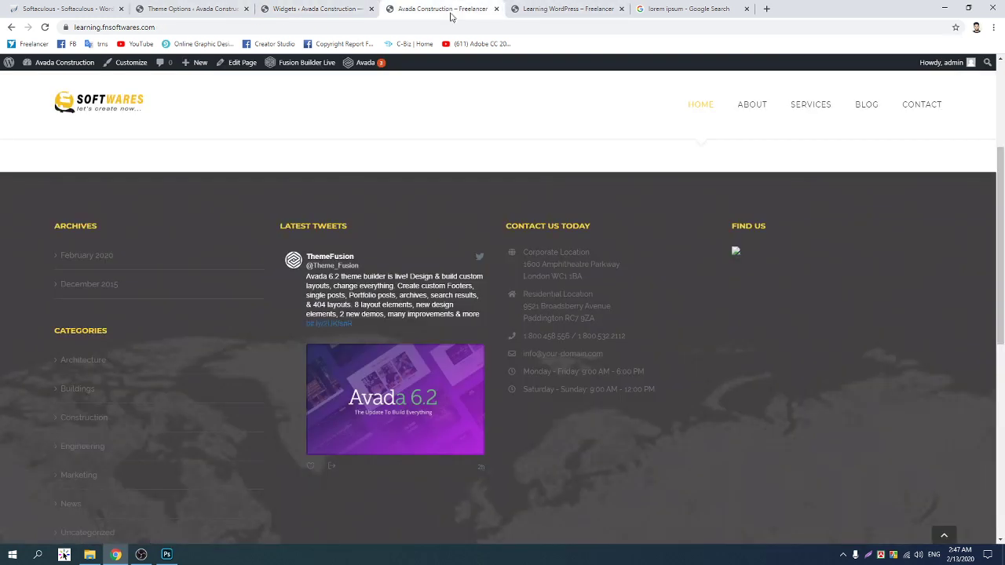
pyautogui.click(45, 26)
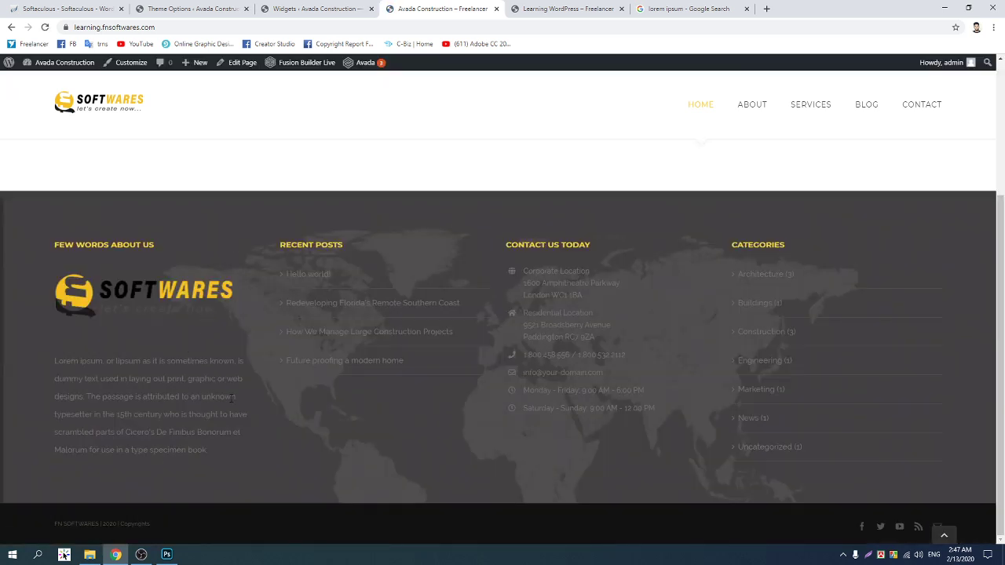
pyautogui.moveTo(129, 378); pyautogui.dragTo(225, 414)
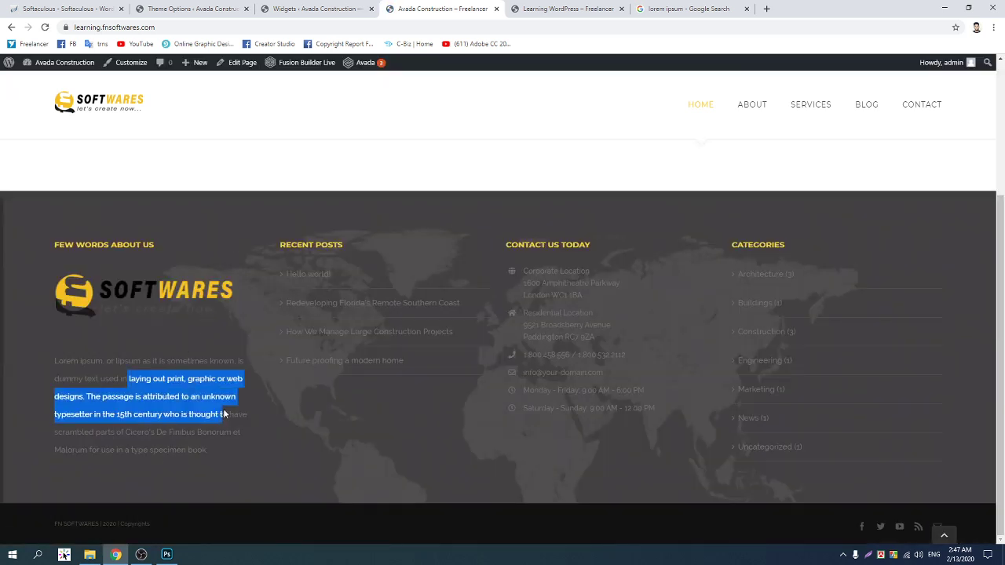
pyautogui.click(277, 409)
pyautogui.moveTo(95, 361); pyautogui.dragTo(361, 453)
pyautogui.click(360, 453)
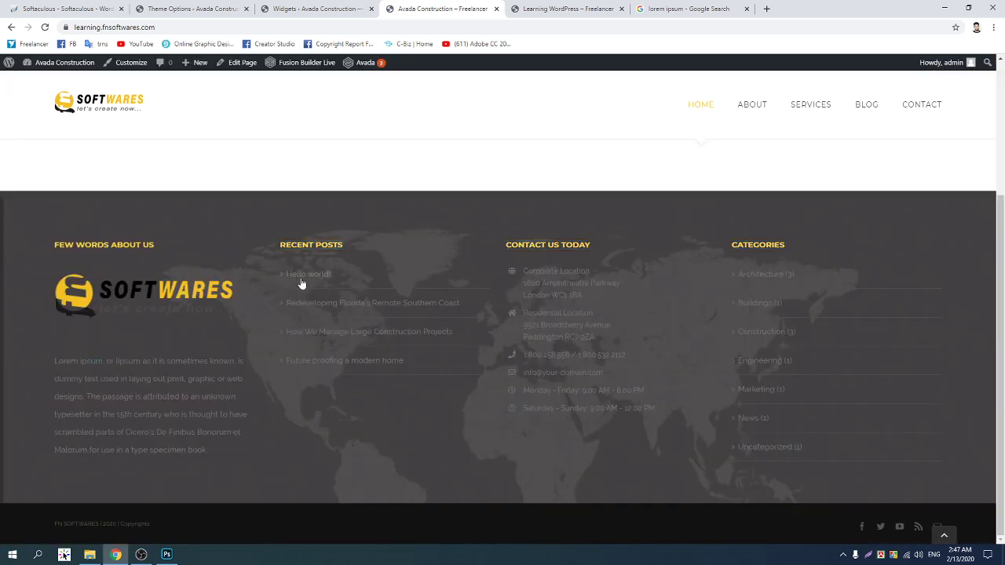
pyautogui.moveTo(95, 361); pyautogui.dragTo(329, 429)
pyautogui.click(333, 427)
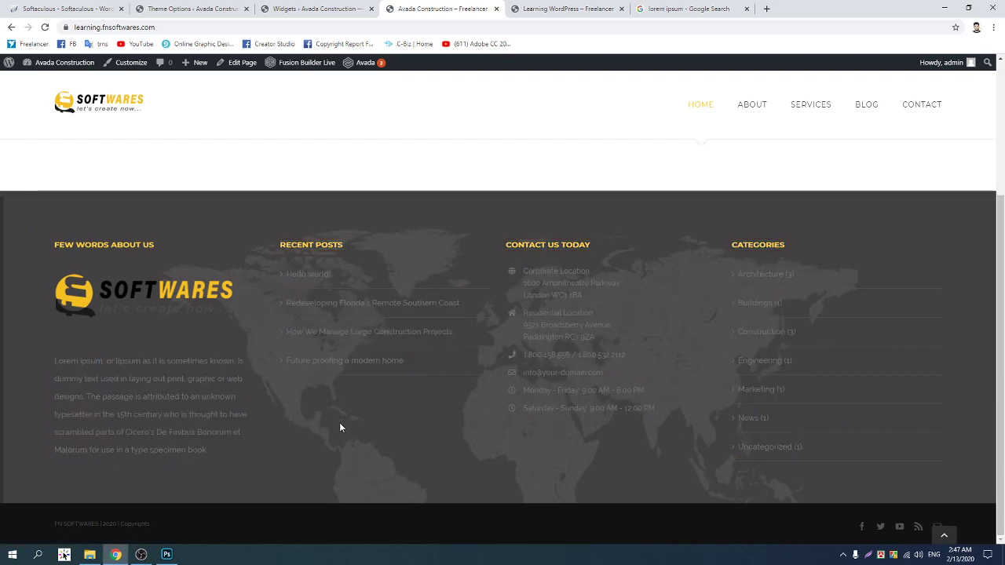
pyautogui.press('F5')
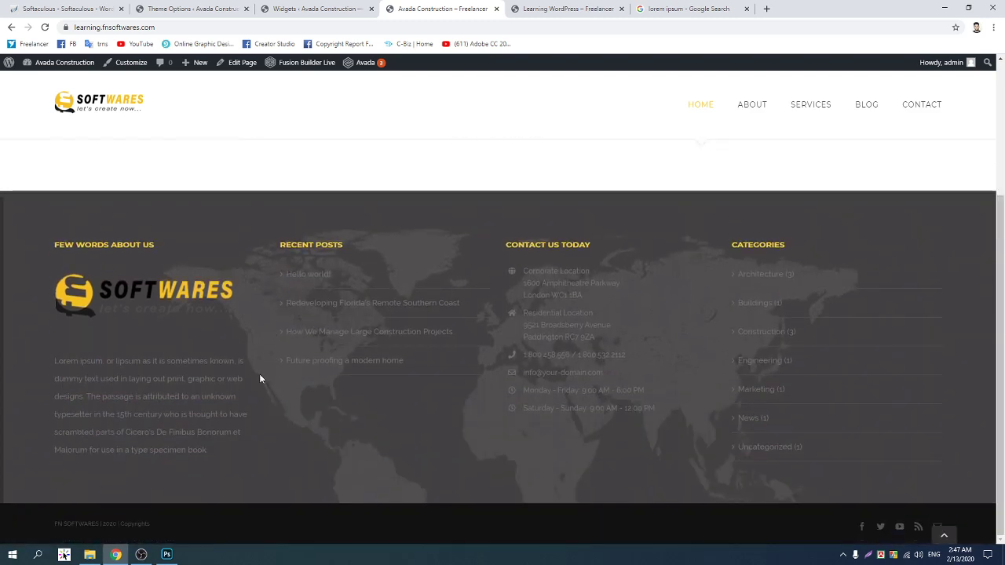
# Look through the Footer Content and Colors sections of the Avada theme options, ending back in the Footer section
pyautogui.click(318, 8)
pyautogui.click(236, 9)
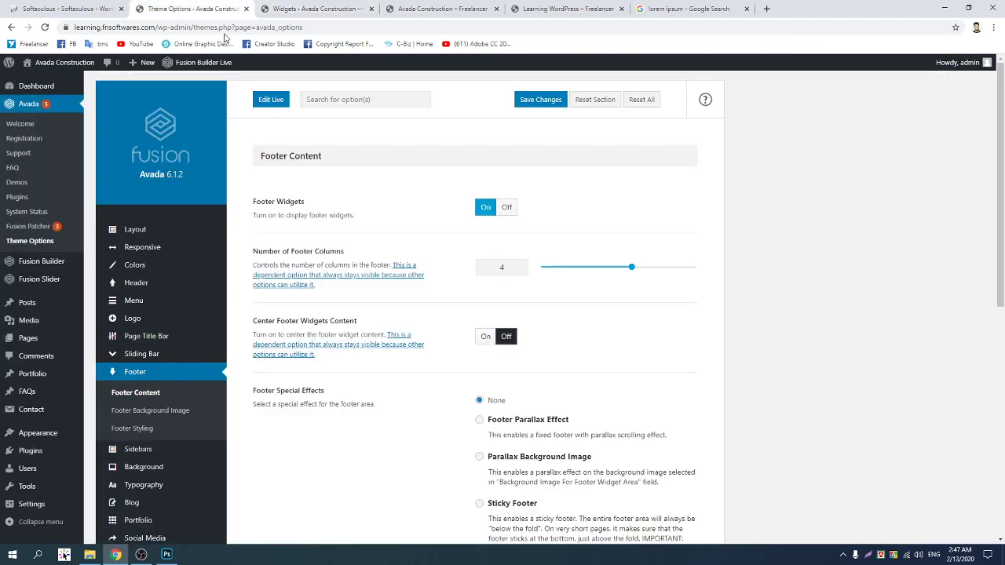
pyautogui.scroll(-2, 438, 306)
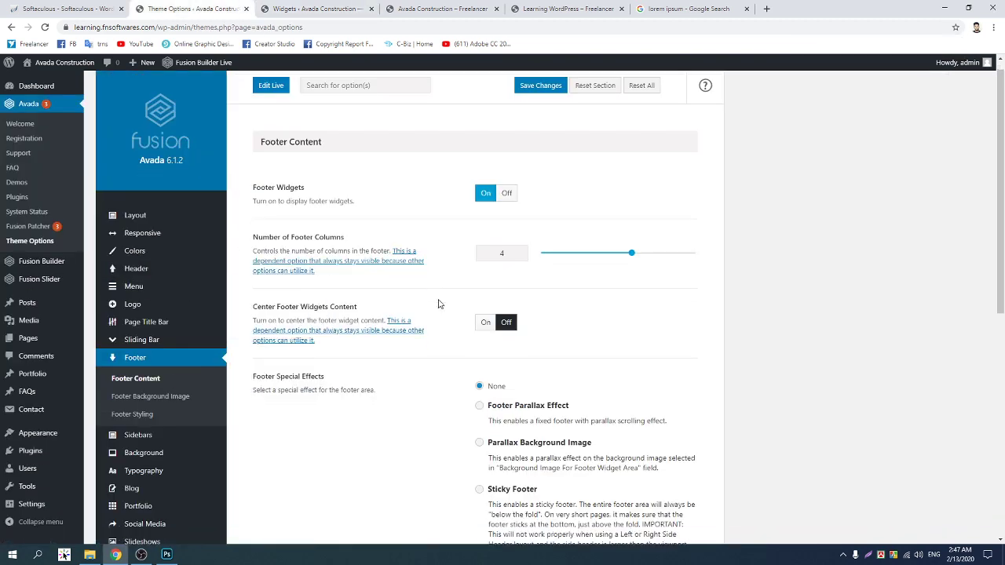
pyautogui.scroll(2, 438, 304)
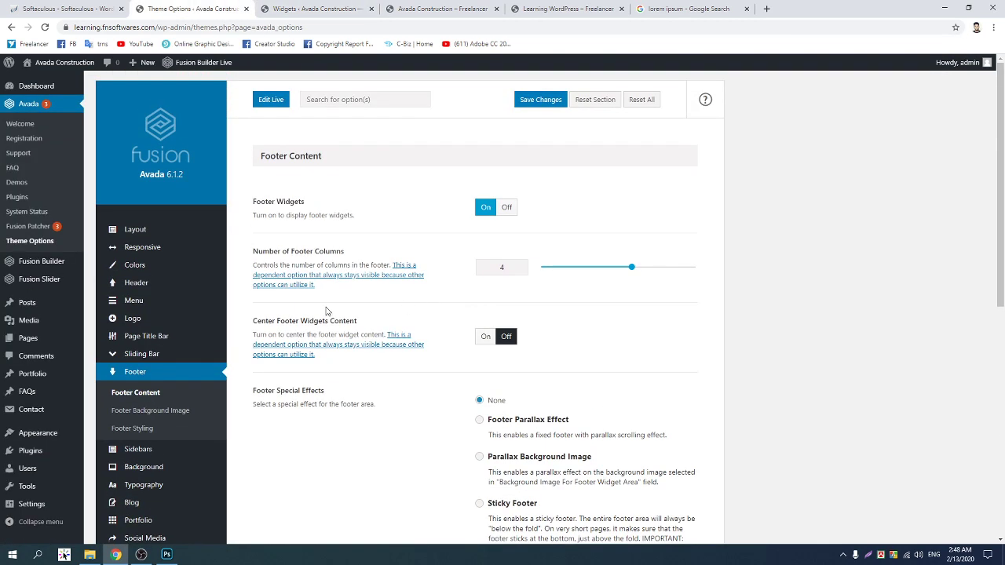
pyautogui.click(144, 264)
pyautogui.scroll(-4, 337, 271)
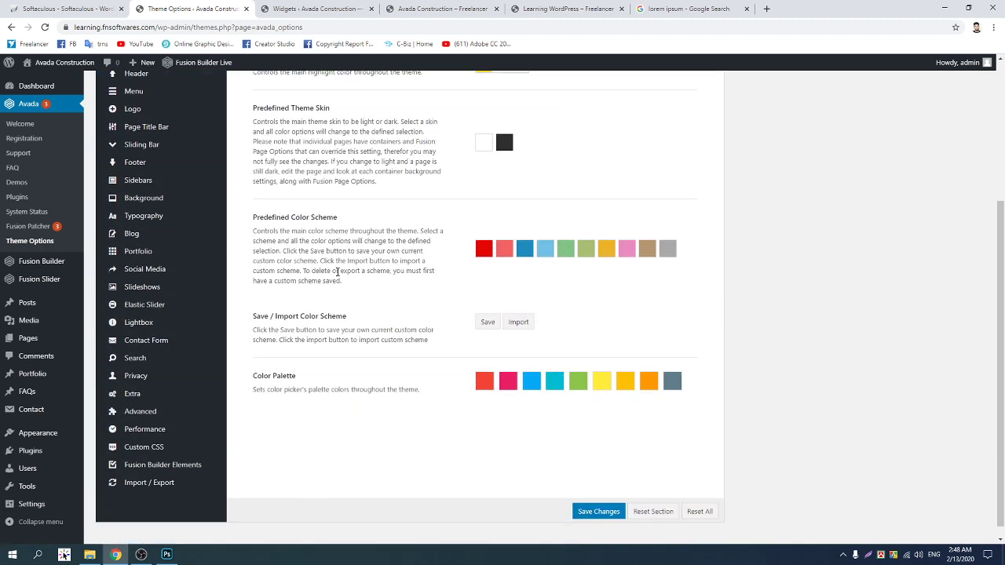
pyautogui.scroll(3, 334, 275)
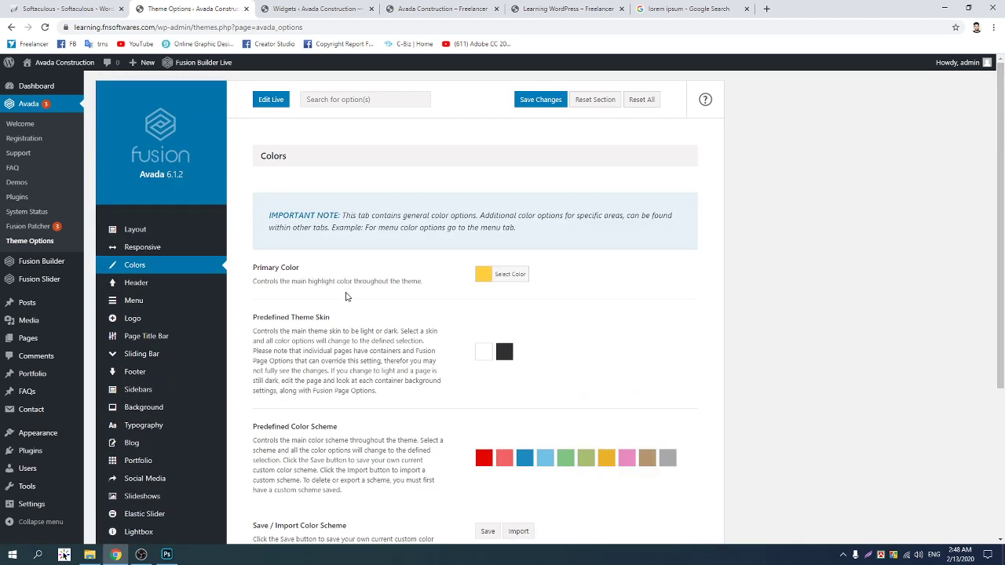
pyautogui.click(144, 374)
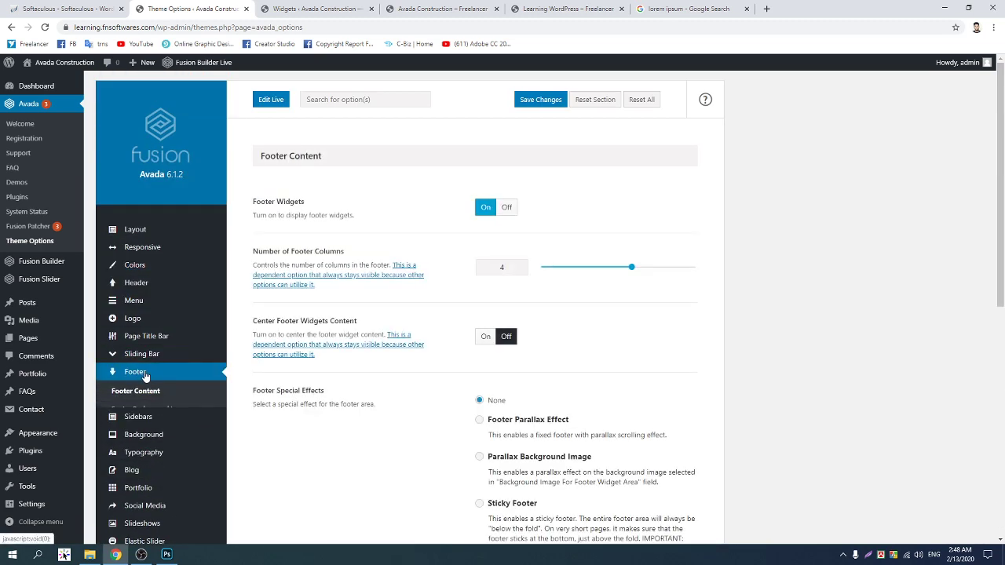
# Check the widget text in the live site's footer again
pyautogui.click(318, 9)
pyautogui.click(436, 9)
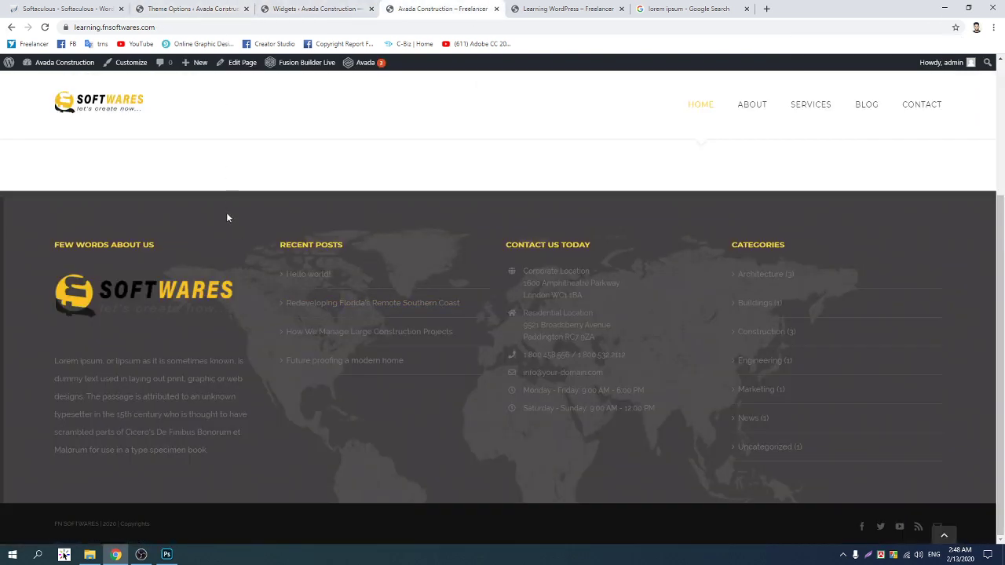
pyautogui.moveTo(228, 218); pyautogui.dragTo(641, 445)
# Look through the Footer Styling section of the Avada theme options down to the Footer Typography settings
pyautogui.click(193, 8)
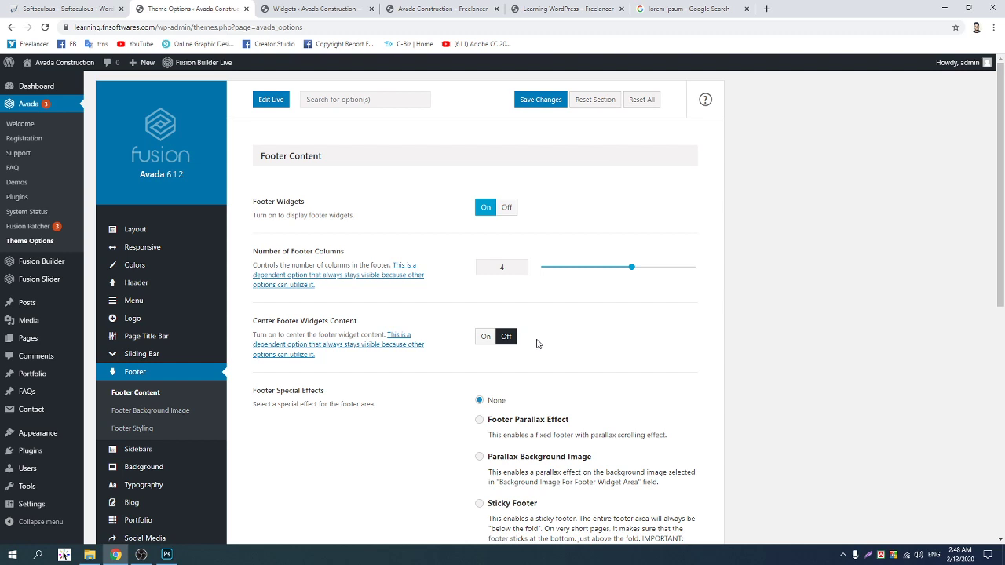
pyautogui.click(134, 428)
pyautogui.scroll(-1, 433, 343)
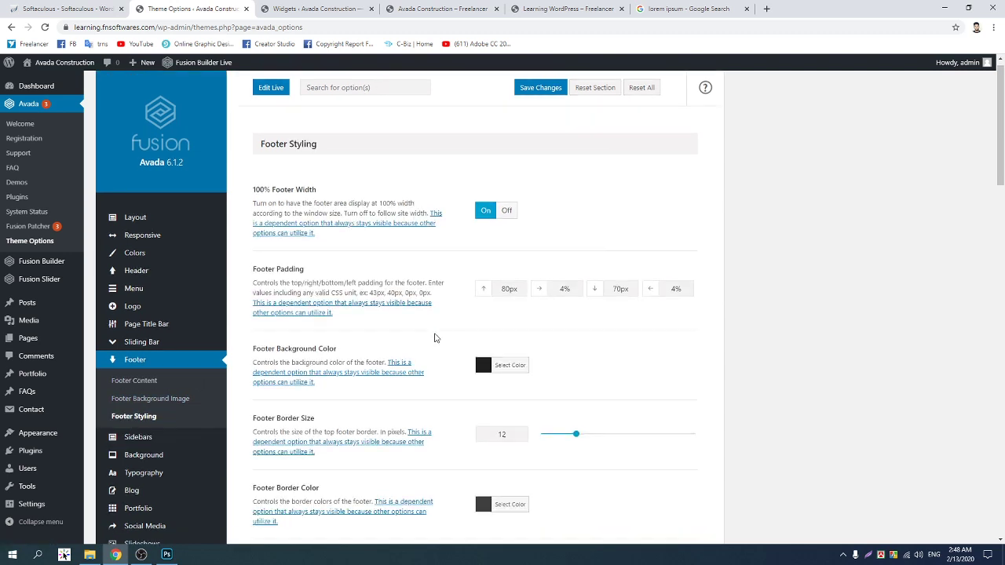
pyautogui.scroll(-1, 378, 308)
pyautogui.scroll(-2, 400, 308)
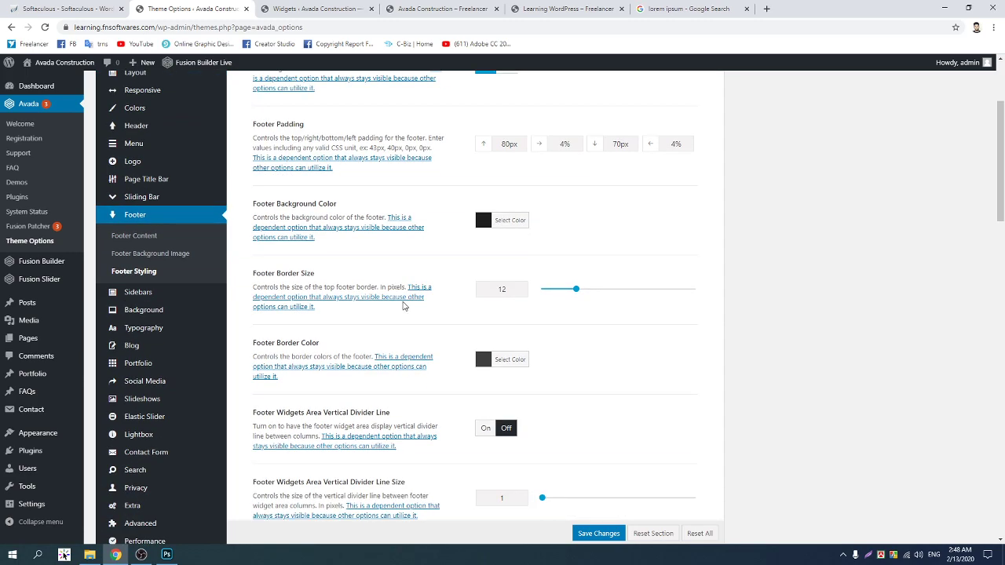
pyautogui.scroll(-1, 398, 357)
pyautogui.scroll(-4, 495, 329)
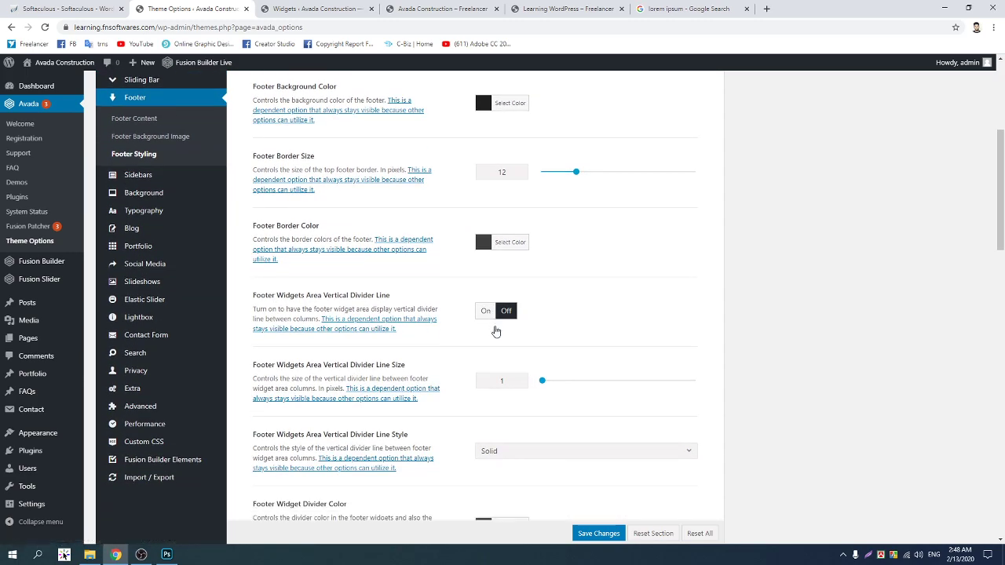
pyautogui.scroll(-4, 298, 313)
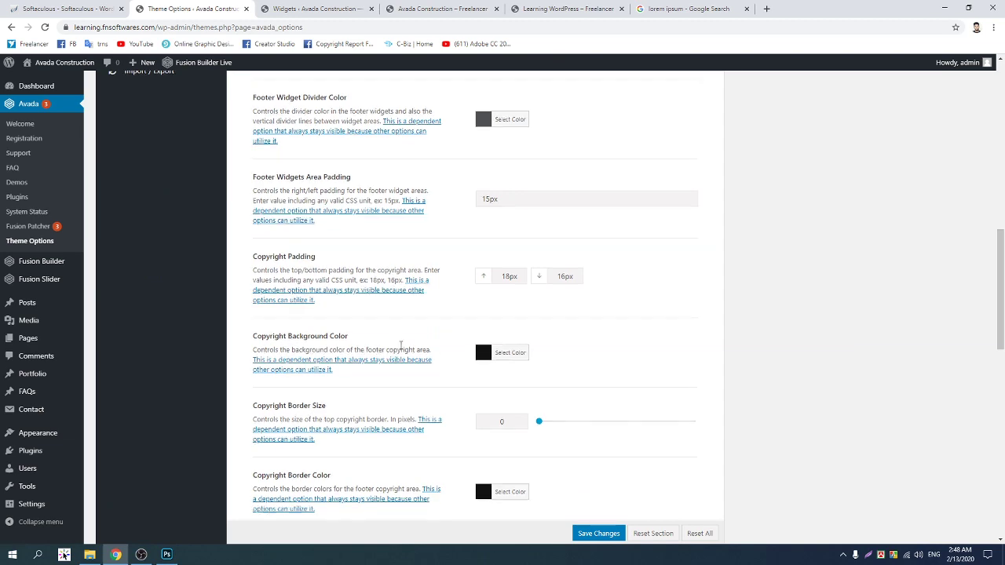
pyautogui.scroll(-6, 397, 346)
pyautogui.scroll(-2, 334, 334)
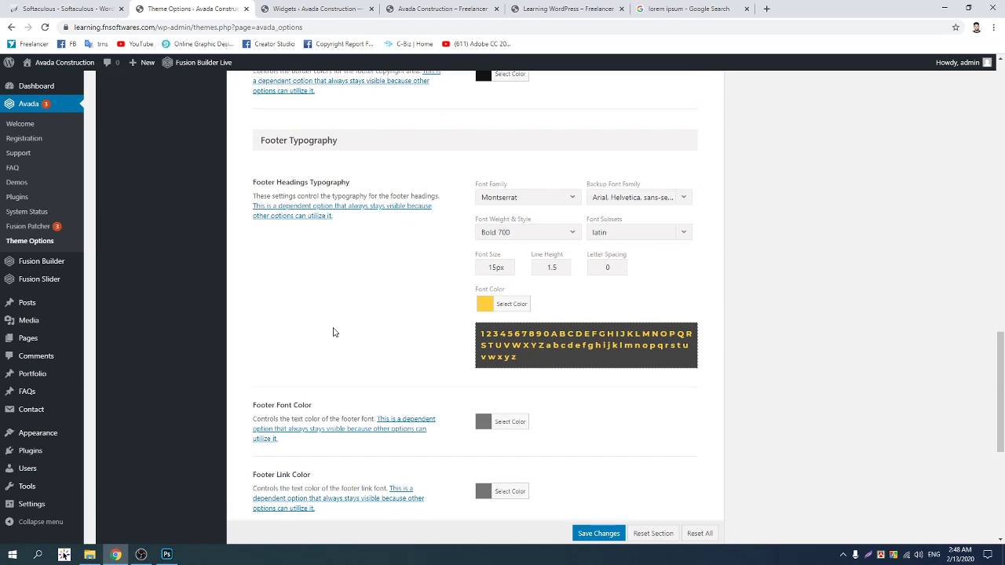
# Change the Footer Font Color to a very light grey
pyautogui.scroll(-2, 332, 331)
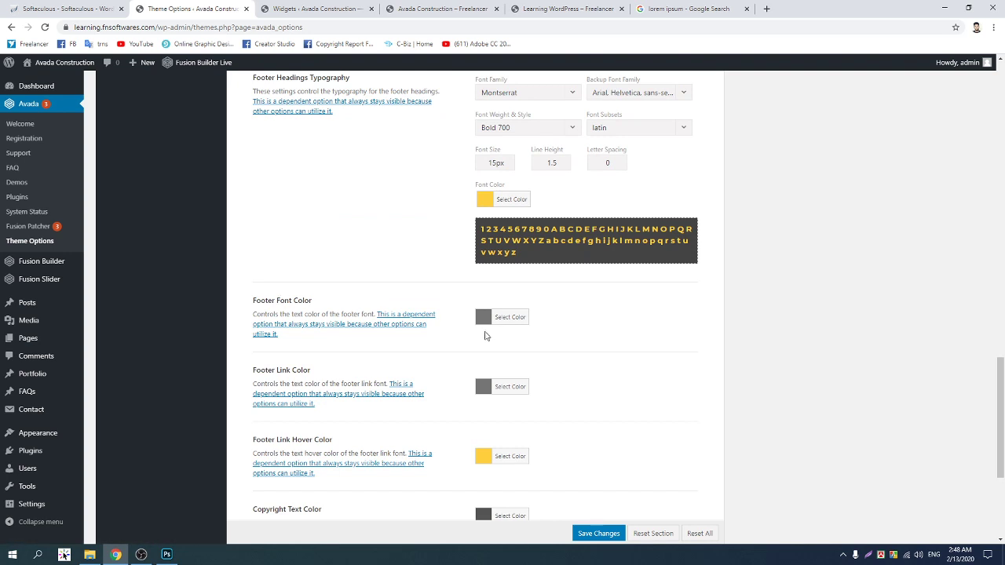
pyautogui.click(483, 306)
pyautogui.moveTo(485, 330); pyautogui.dragTo(464, 329)
pyautogui.click(464, 329)
# Change the Footer Link Color to the preset orange
pyautogui.scroll(-2, 381, 277)
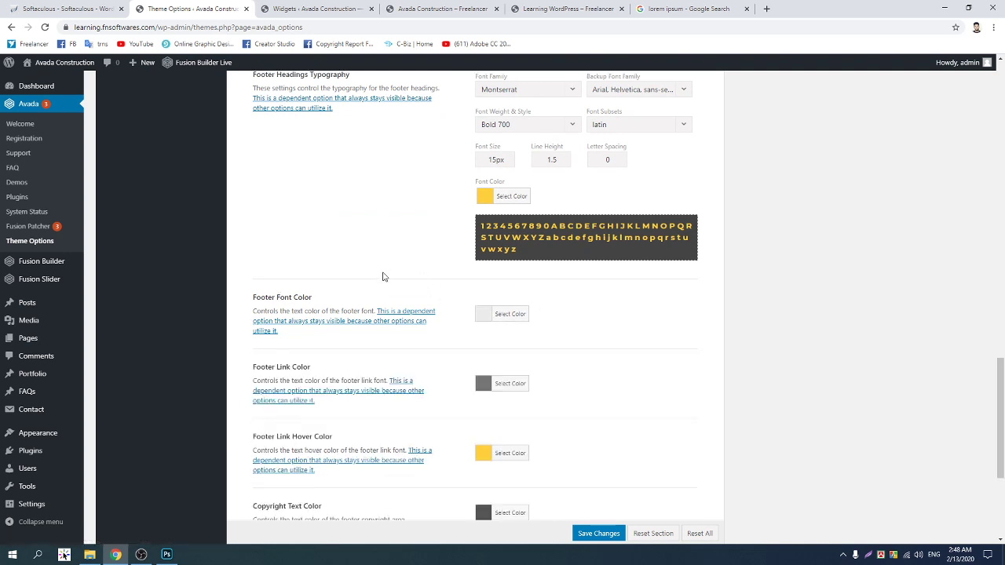
pyautogui.click(482, 287)
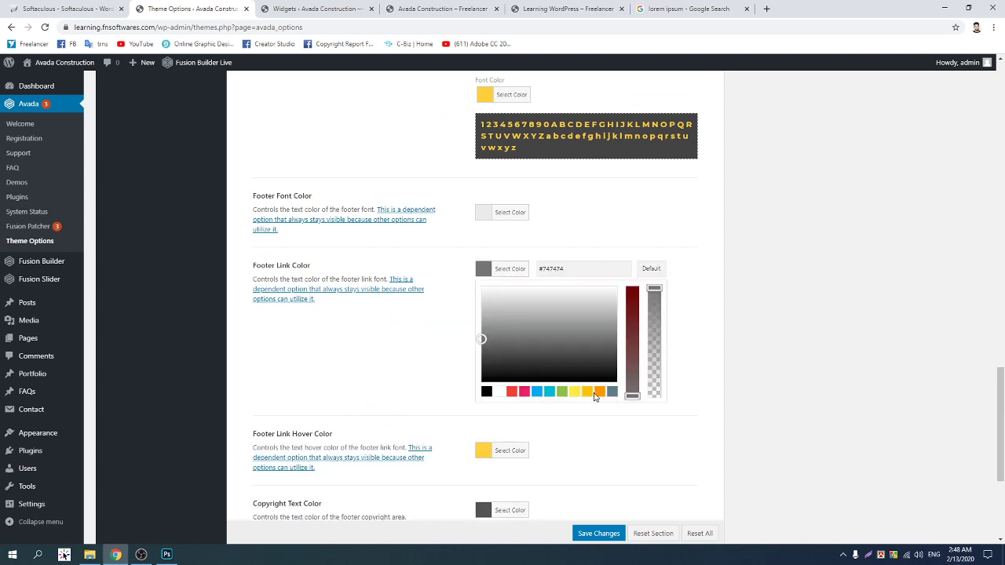
pyautogui.click(612, 392)
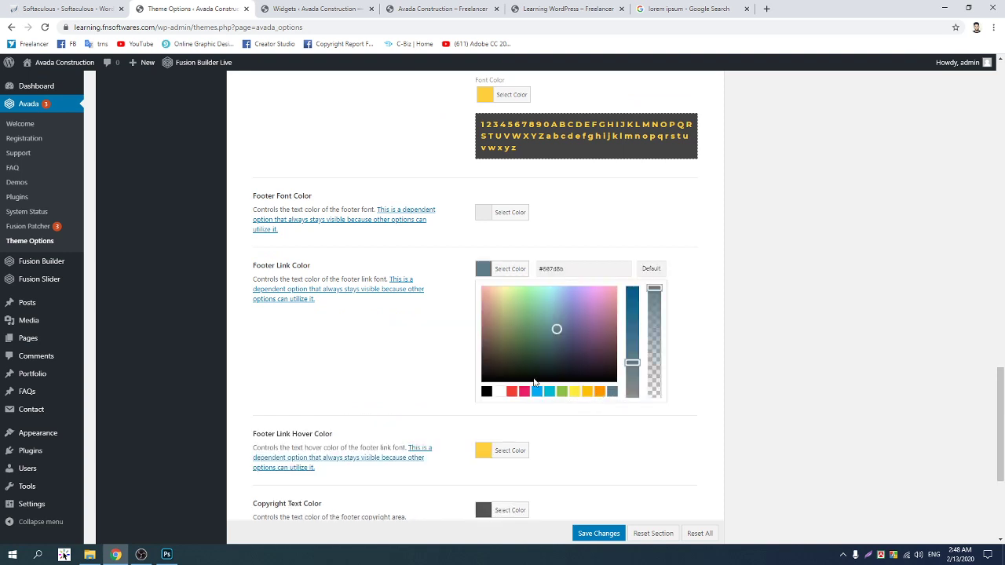
pyautogui.click(599, 392)
pyautogui.click(403, 327)
# Look over the remaining copyright text options and save the footer styling changes
pyautogui.scroll(-1, 402, 327)
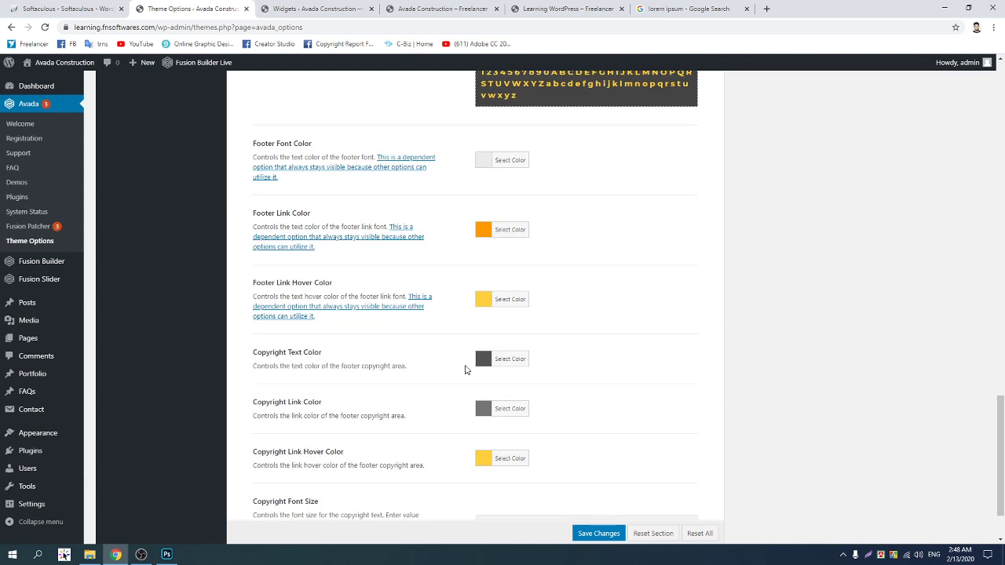
pyautogui.scroll(-1, 364, 366)
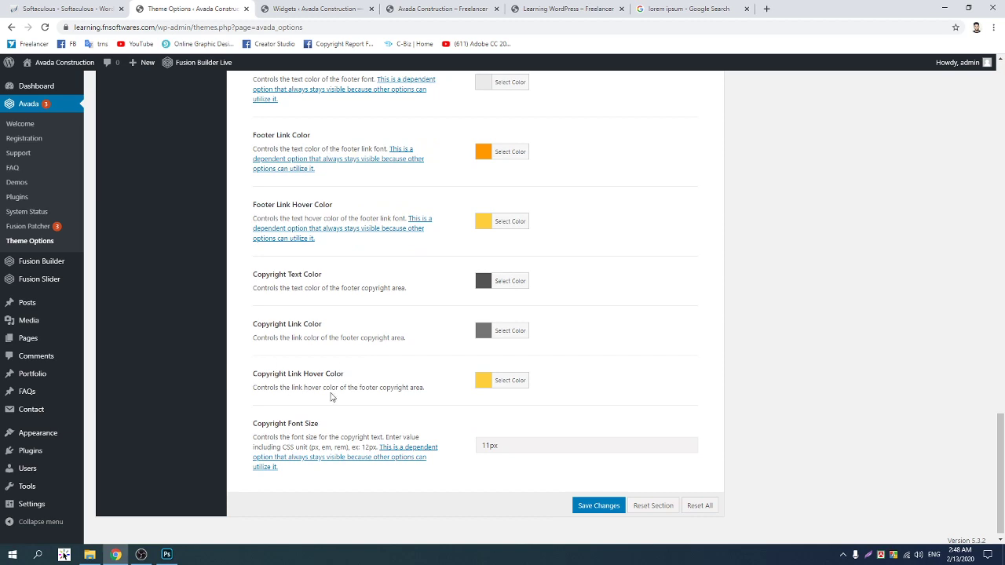
pyautogui.scroll(-1, 434, 402)
pyautogui.click(601, 499)
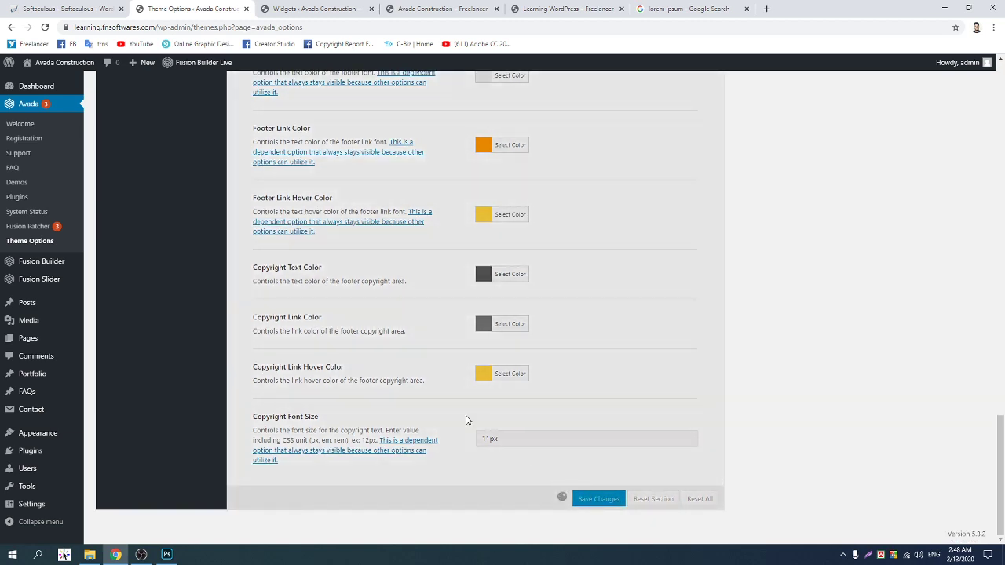
pyautogui.scroll(3, 382, 251)
# Reload the live site and examine the footer's text and link colors, the column headings and the about text
pyautogui.click(334, 7)
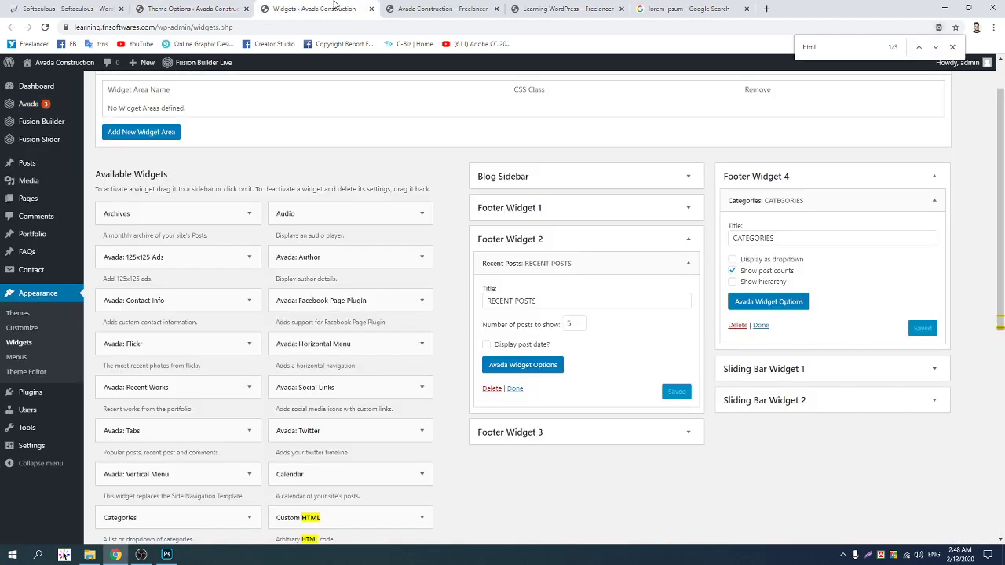
pyautogui.click(442, 8)
pyautogui.press('F5')
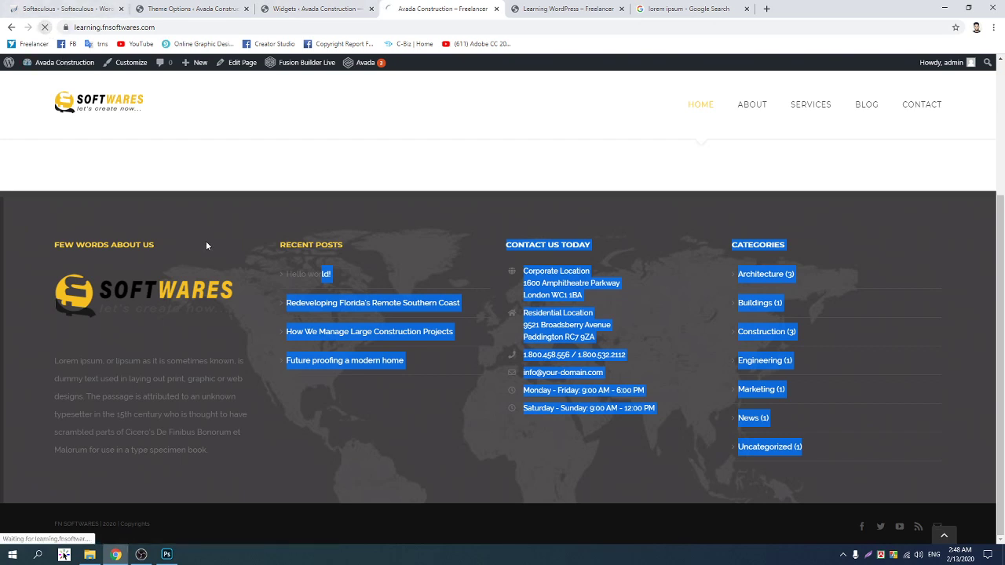
pyautogui.click(221, 218)
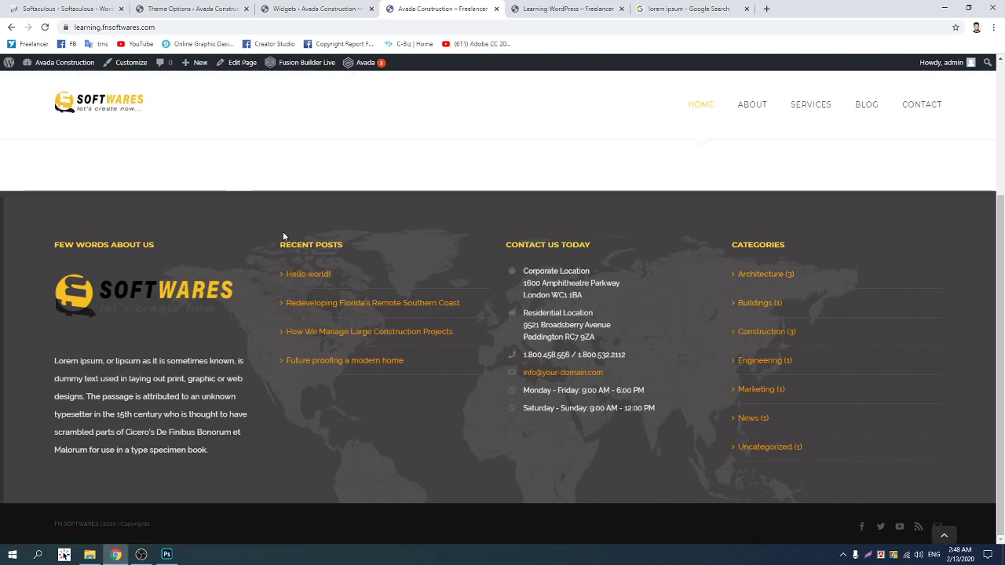
pyautogui.tripleClick(314, 245)
pyautogui.click(314, 245)
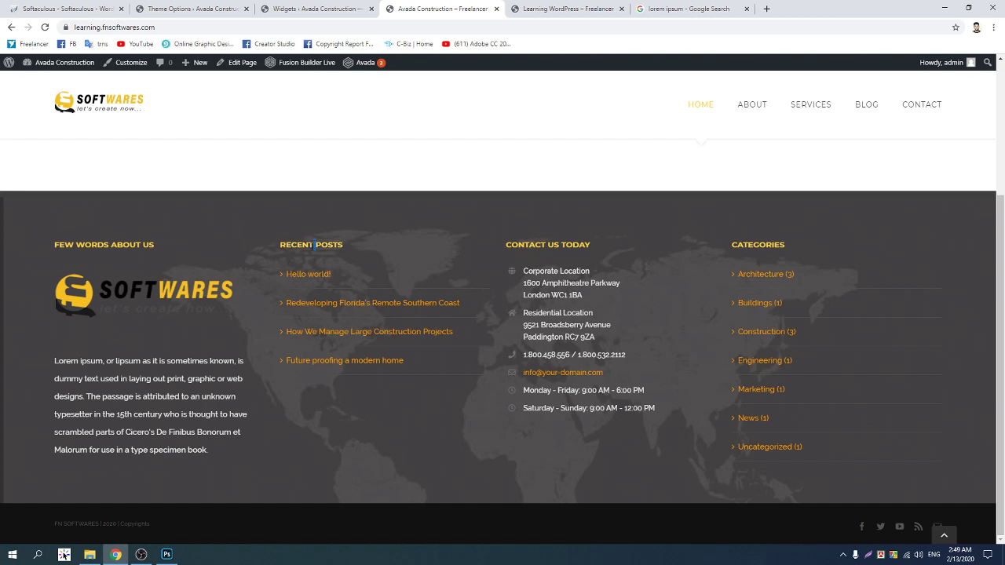
pyautogui.click(308, 9)
pyautogui.click(207, 7)
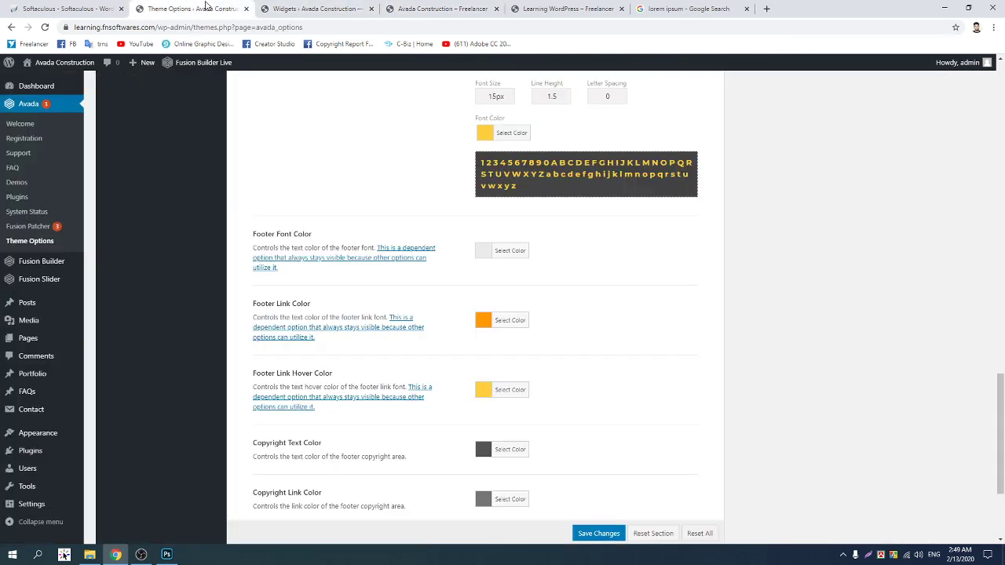
pyautogui.click(341, 7)
pyautogui.click(429, 8)
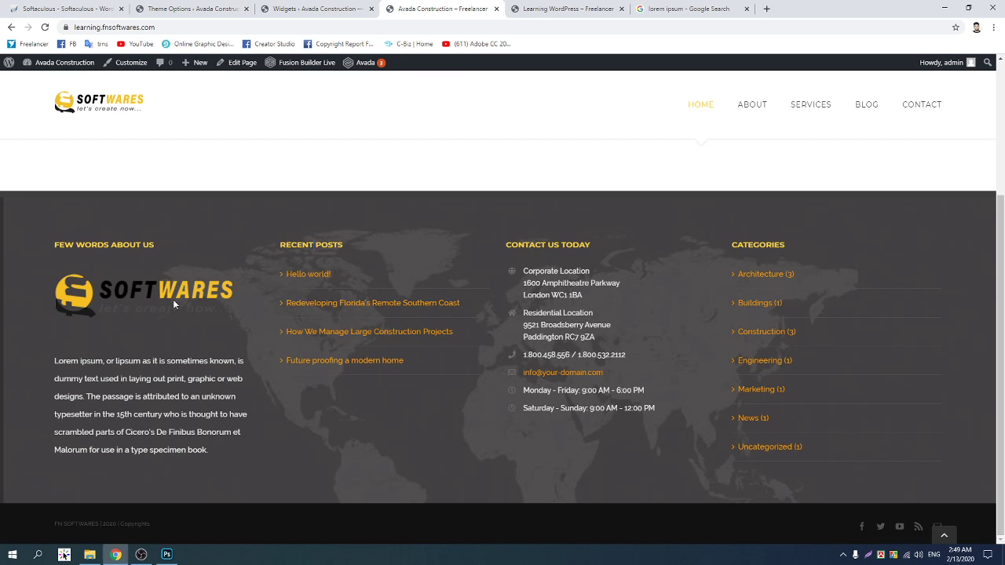
pyautogui.moveTo(72, 379); pyautogui.dragTo(161, 414)
pyautogui.click(172, 360)
# Set the Footer Headings Typography font color to white (#ffffff) in the theme options and save the changes
pyautogui.click(314, 9)
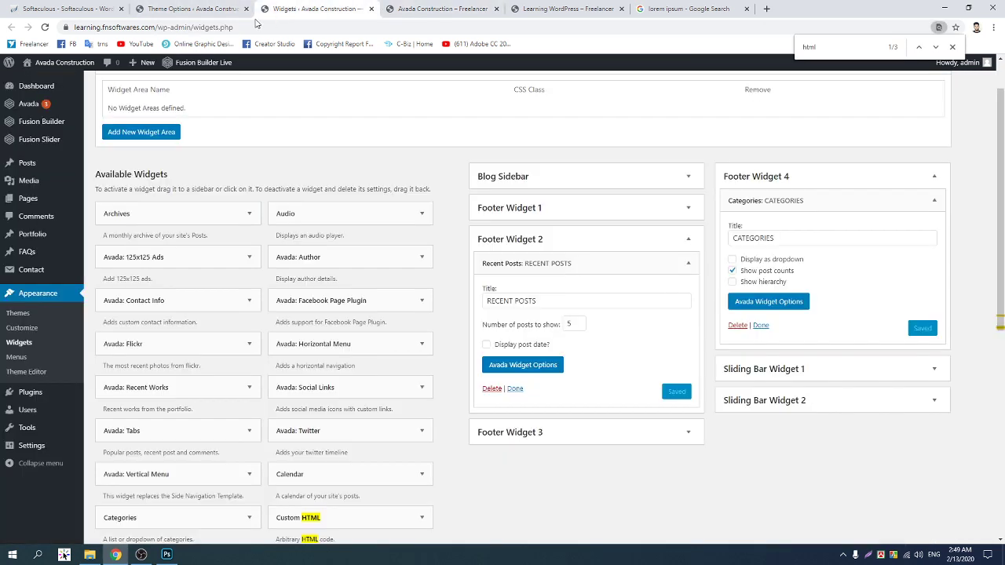
pyautogui.click(188, 9)
pyautogui.scroll(4, 398, 397)
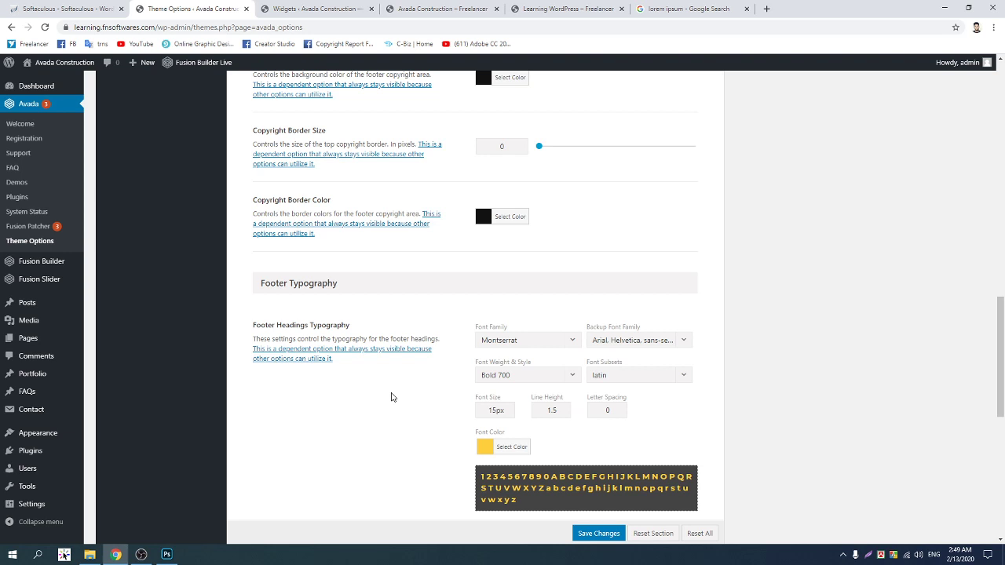
pyautogui.scroll(-1, 428, 384)
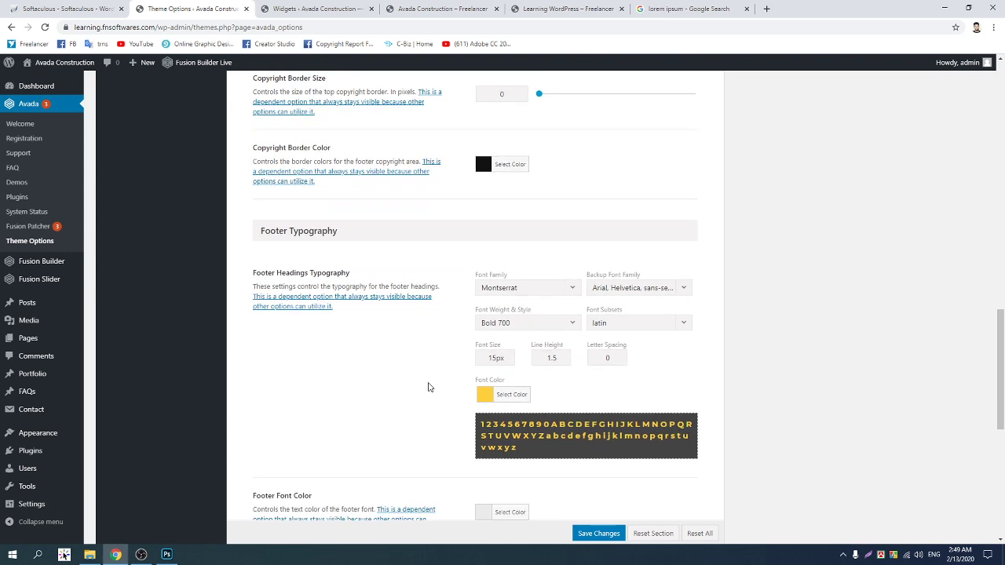
pyautogui.click(485, 396)
pyautogui.scroll(-1, 495, 461)
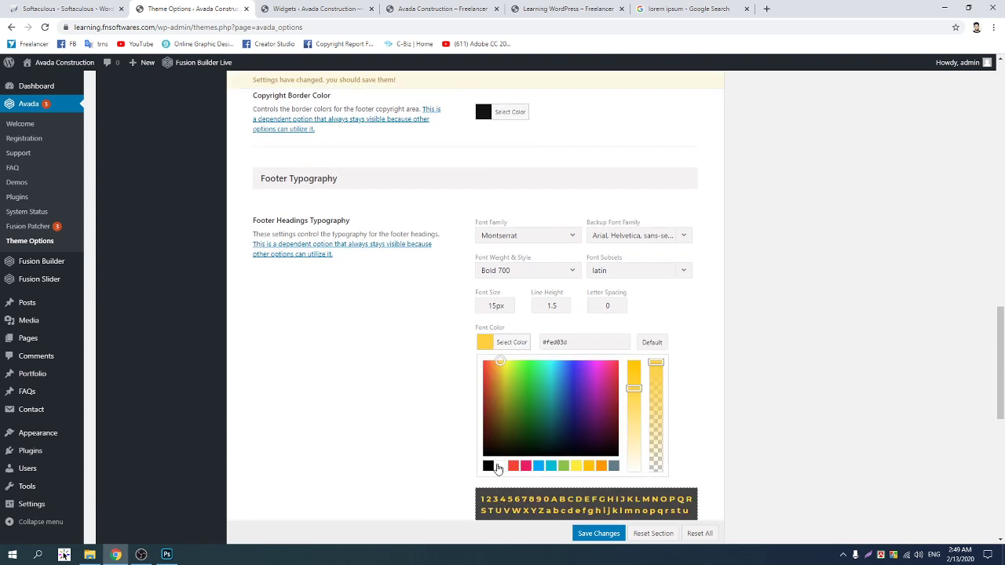
pyautogui.click(500, 467)
pyautogui.scroll(-1, 791, 354)
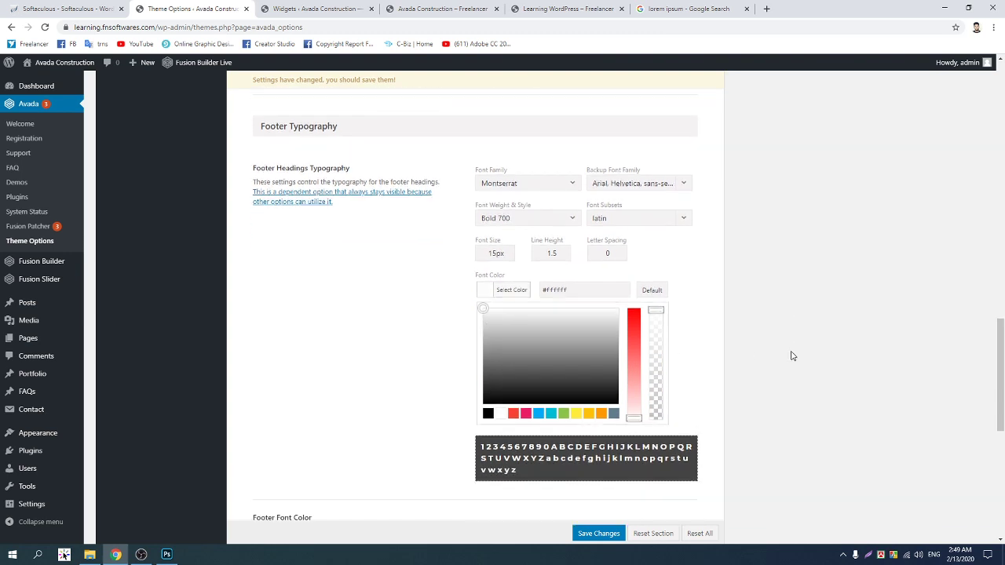
pyautogui.click(790, 354)
pyautogui.click(600, 534)
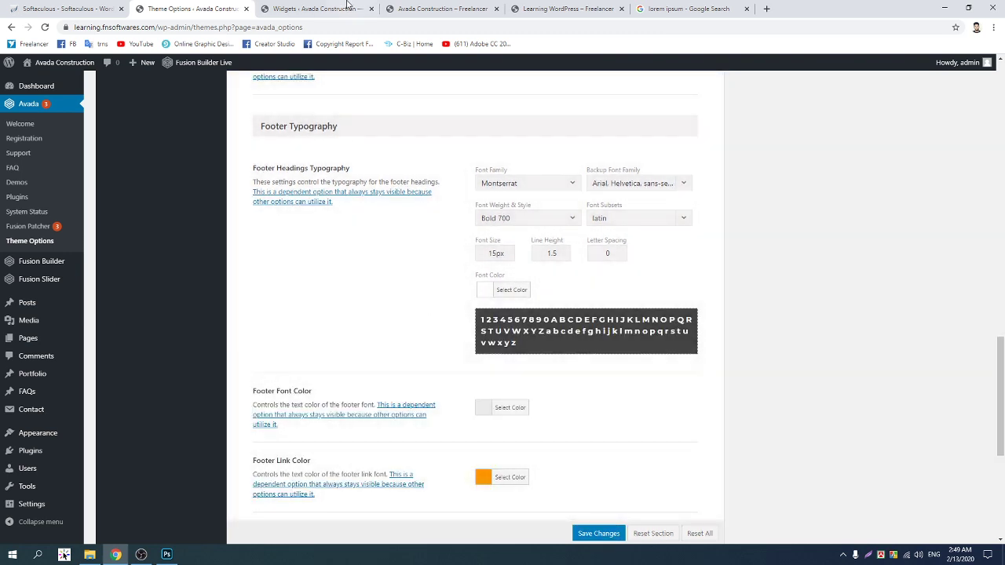
# Reload the live site to check the footer heading color, and close Adobe Photoshop 2020
pyautogui.click(348, 5)
pyautogui.click(440, 7)
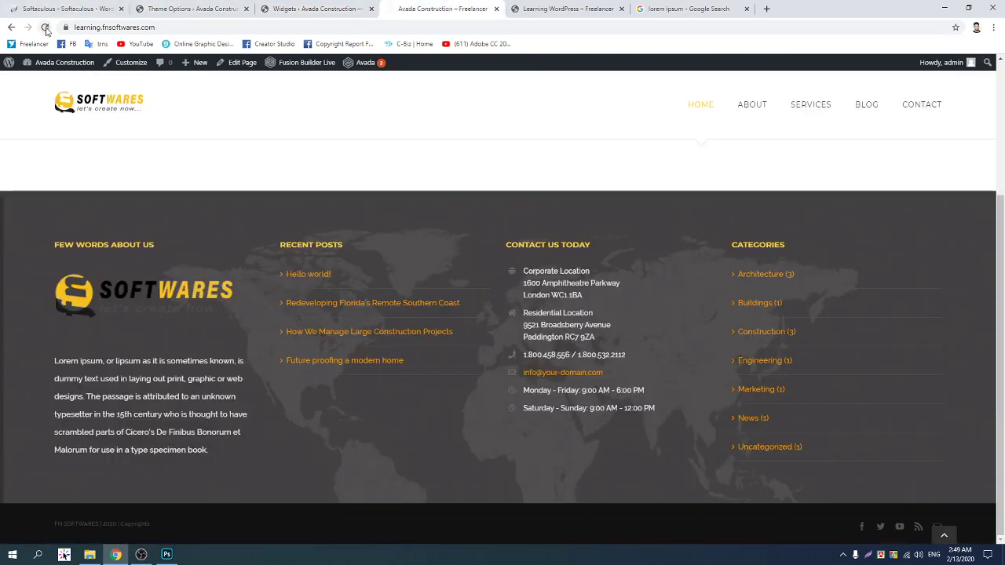
pyautogui.click(45, 28)
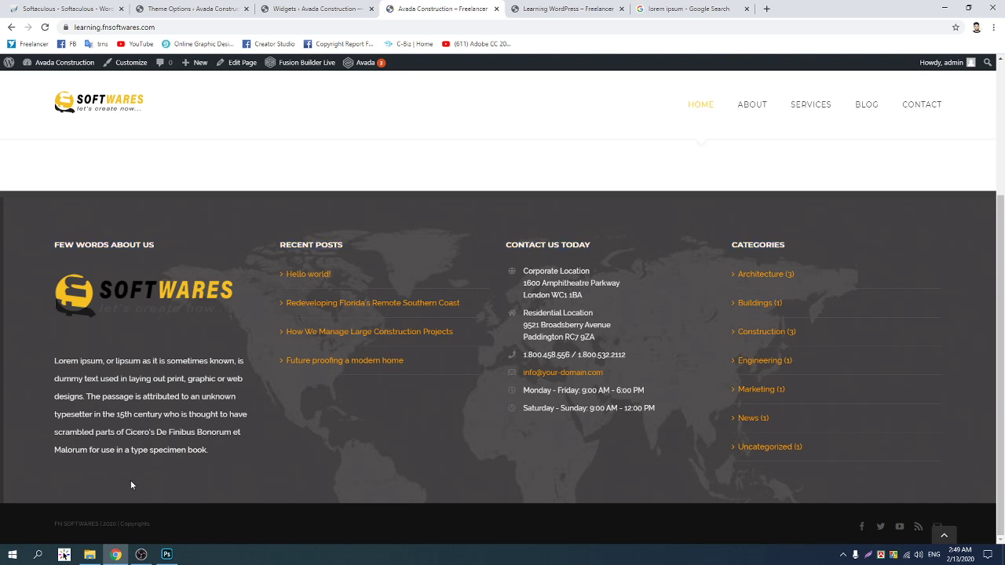
pyautogui.moveTo(169, 557)
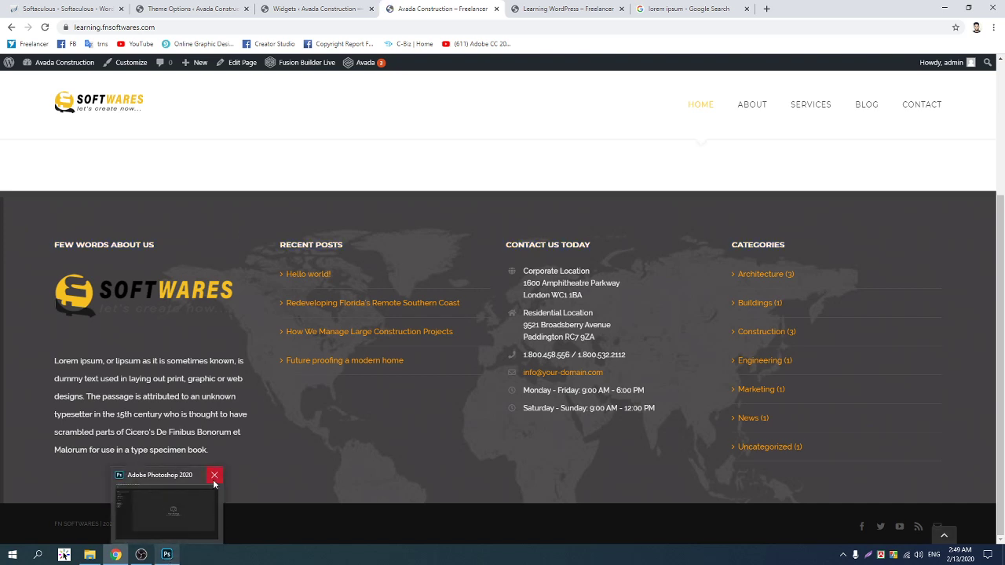
pyautogui.click(213, 478)
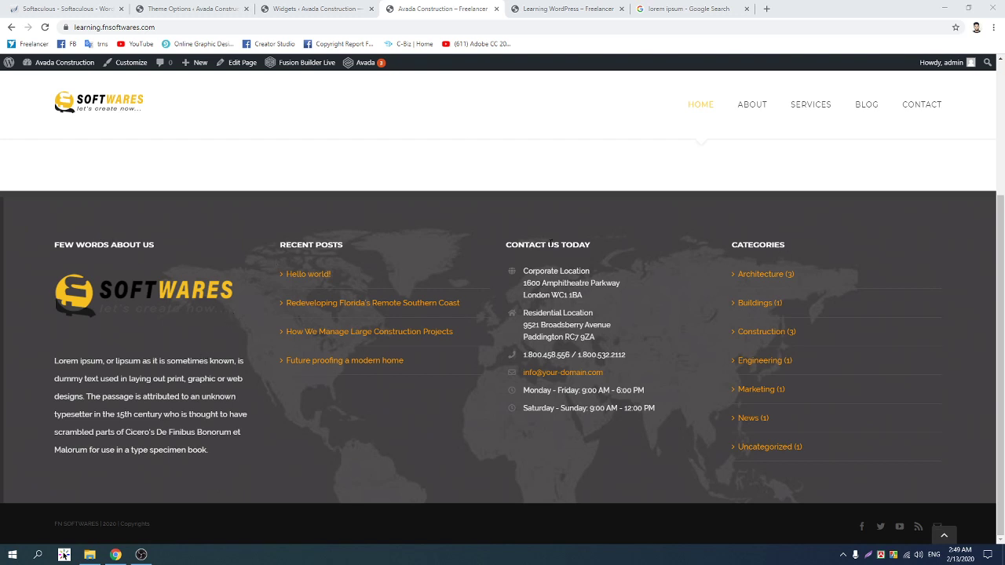
# Set the Footer Headings Typography font size to 25 in the theme options and save the changes
pyautogui.click(314, 9)
pyautogui.click(168, 7)
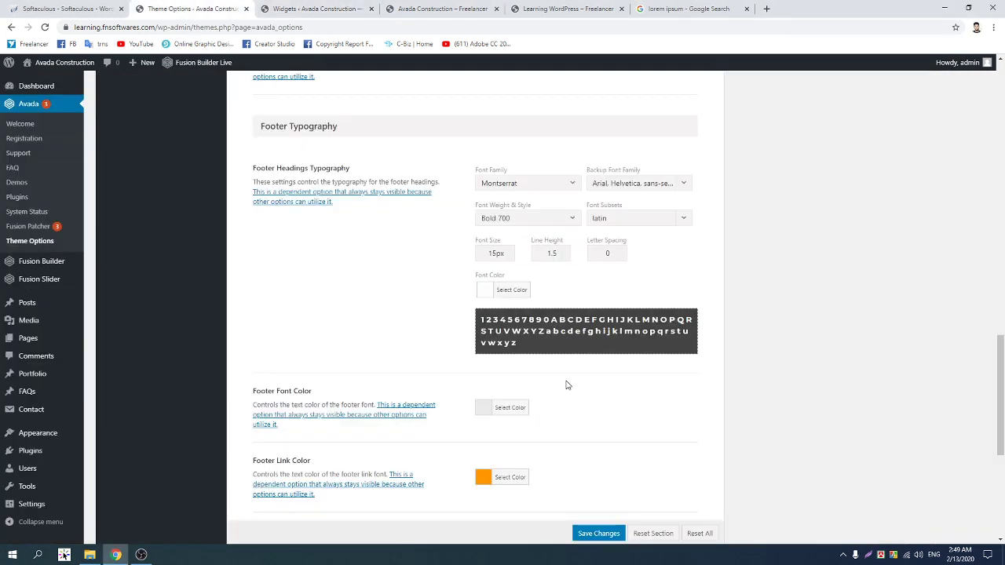
pyautogui.click(507, 252)
pyautogui.doubleClick(502, 253)
pyautogui.scroll(1, 483, 268)
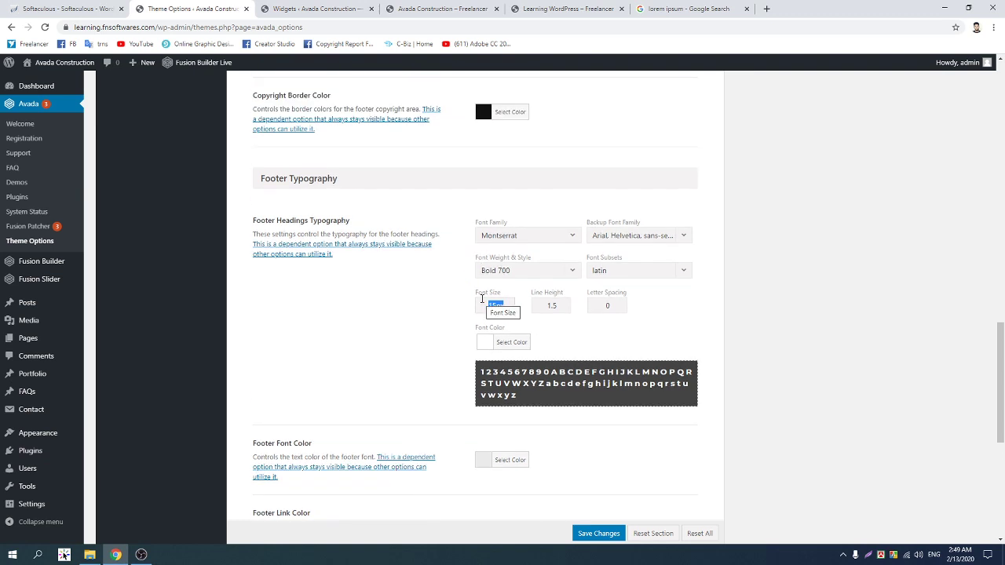
pyautogui.write('20')
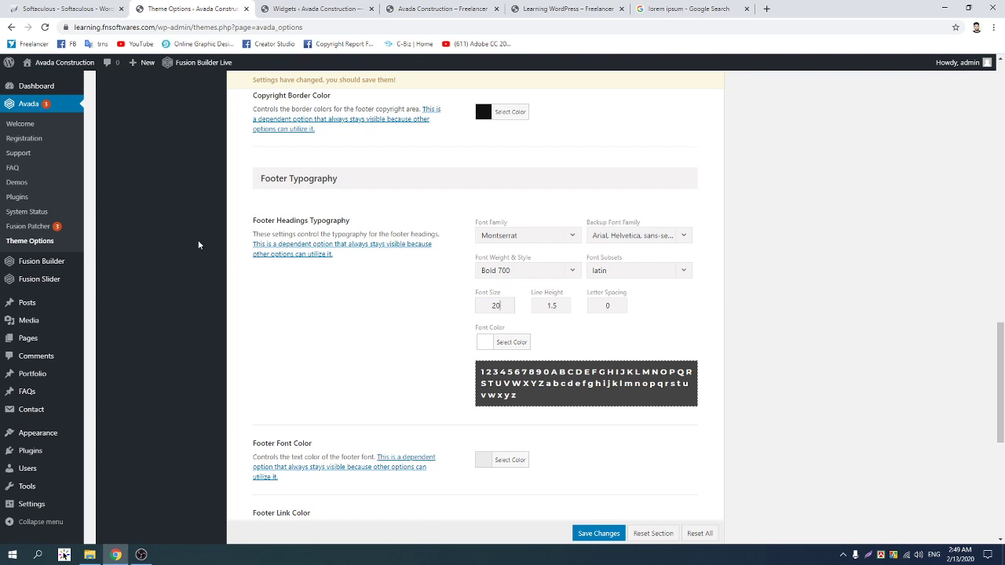
pyautogui.doubleClick(495, 305)
pyautogui.write('25')
pyautogui.scroll(-1, 479, 326)
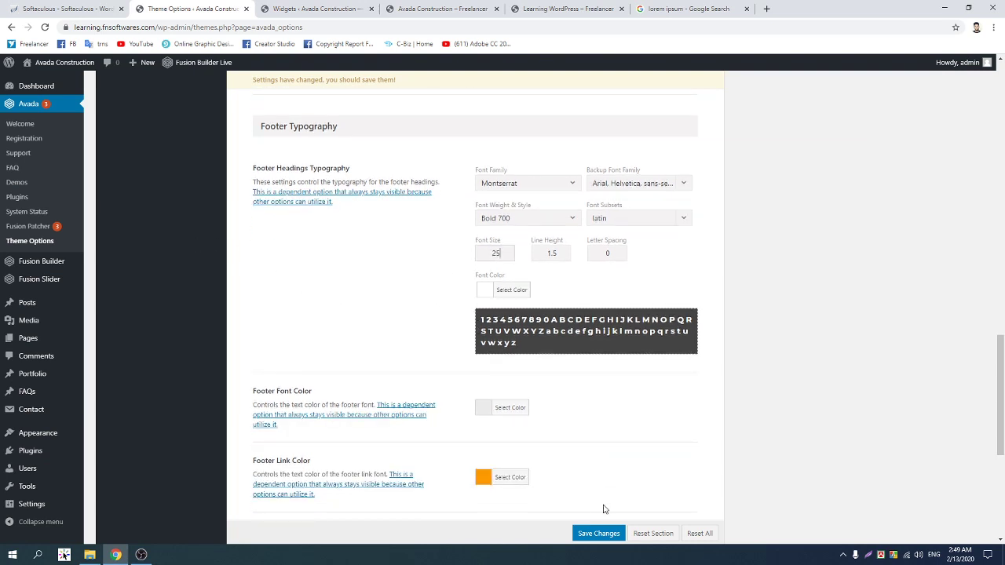
pyautogui.click(597, 541)
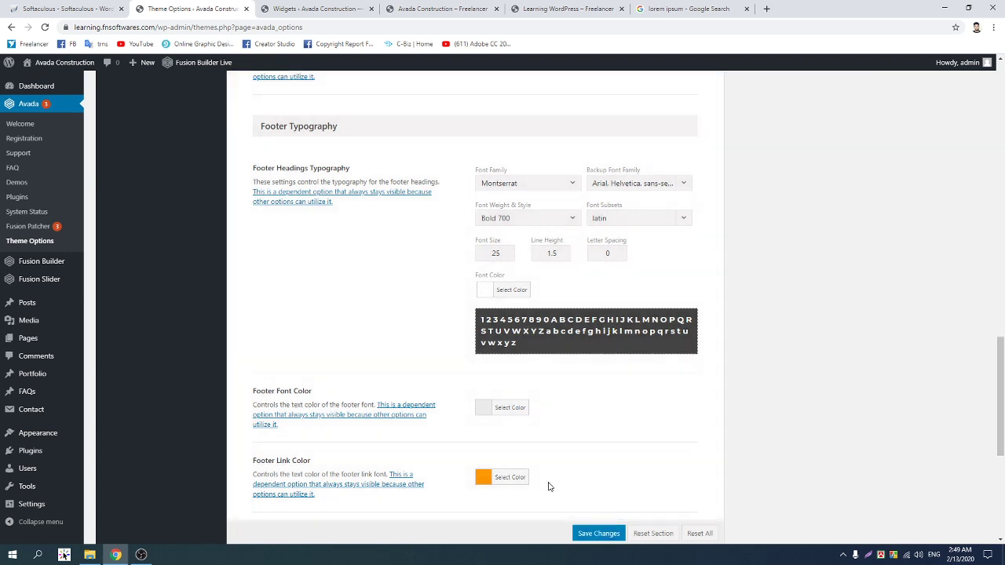
# Reload the live site to check the size of the footer headings
pyautogui.click(314, 8)
pyautogui.click(469, 7)
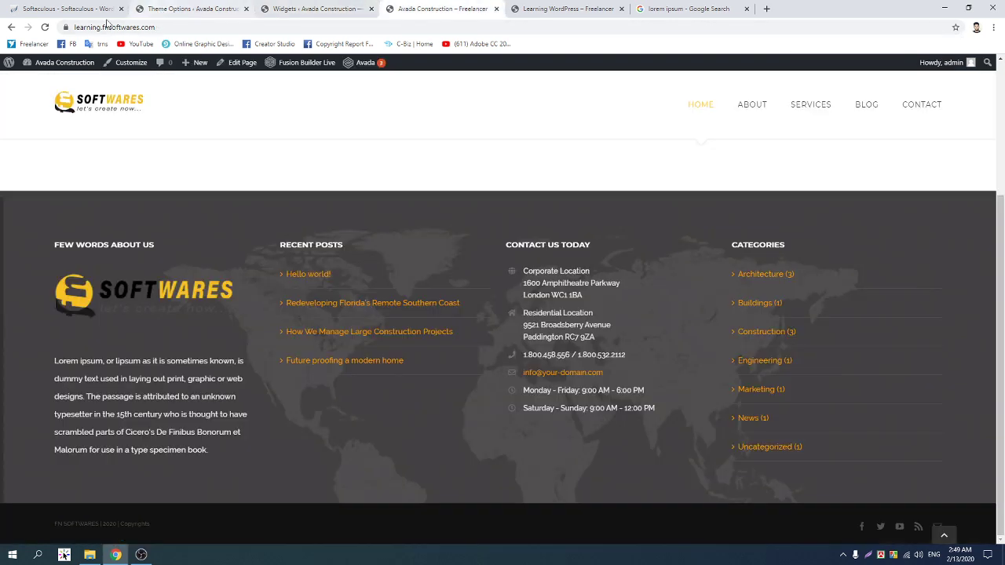
pyautogui.press('F5')
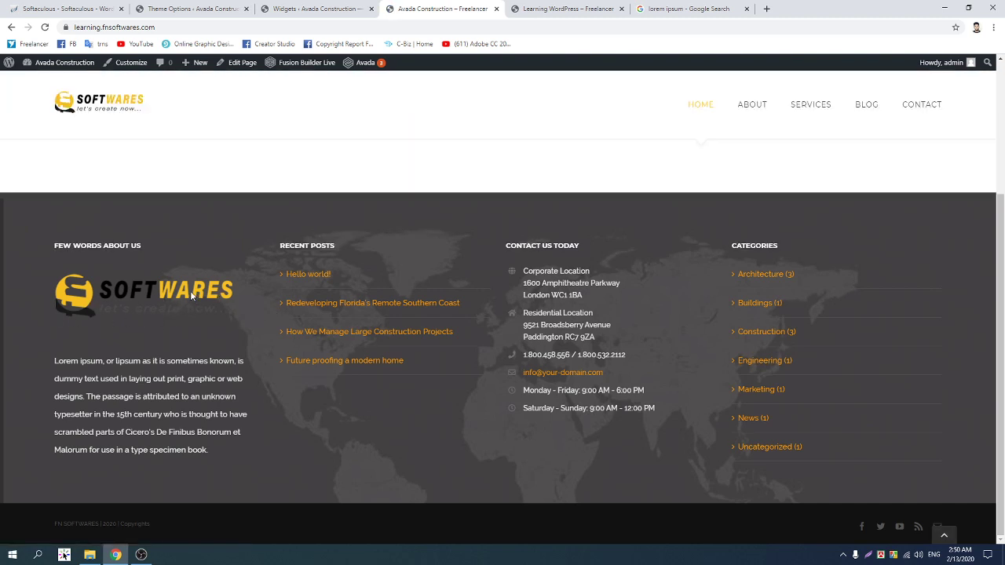
# Set the Footer Headings Typography font size to 25px in the theme options and save the changes
pyautogui.click(332, 7)
pyautogui.click(216, 6)
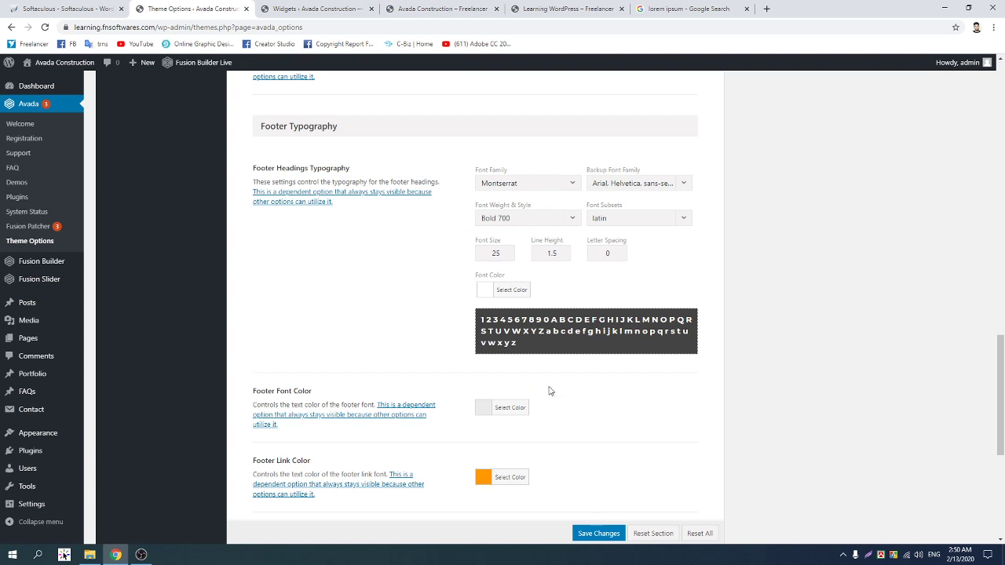
pyautogui.click(511, 253)
pyautogui.write('px')
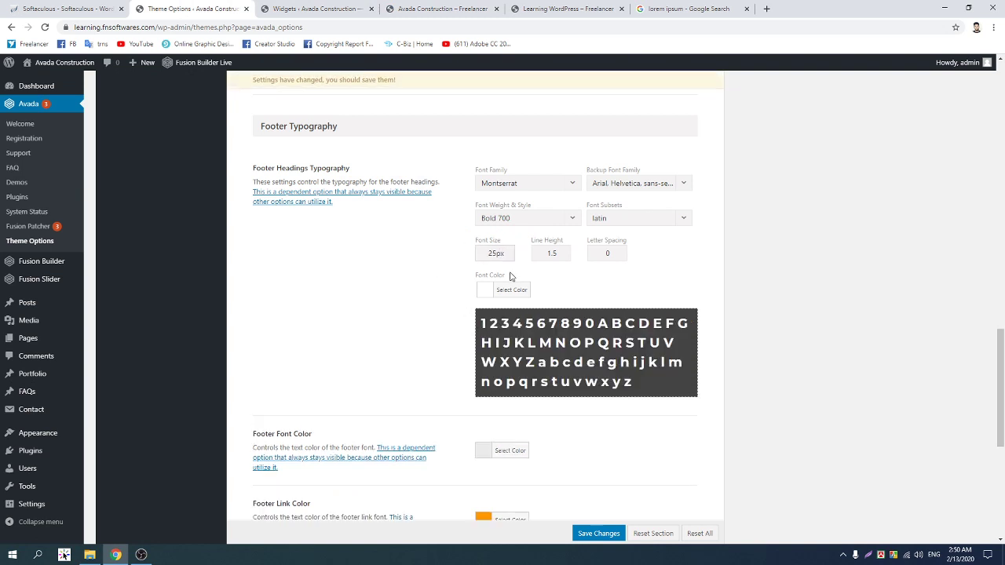
pyautogui.click(435, 290)
pyautogui.scroll(-1, 435, 290)
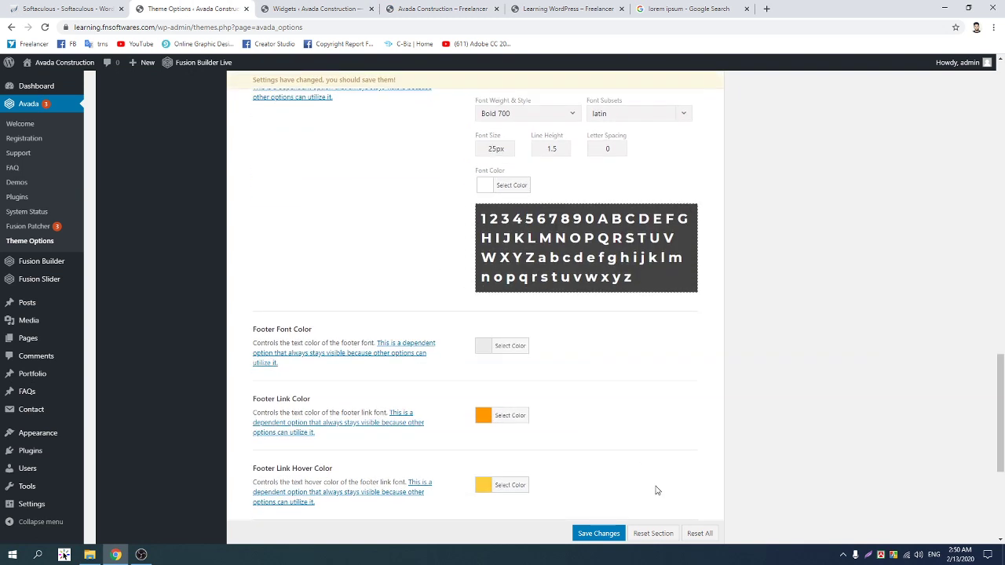
pyautogui.click(596, 534)
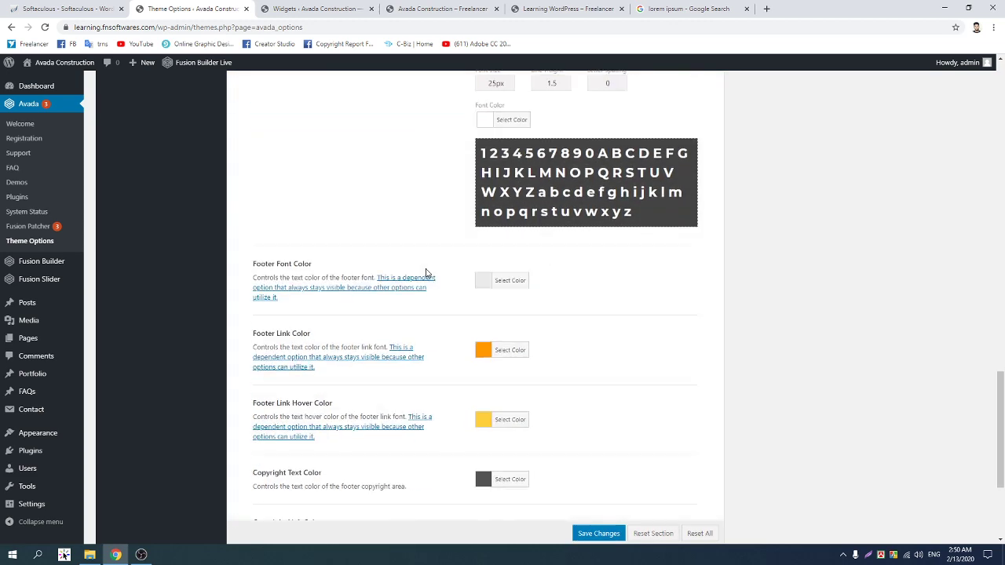
# Reload the live site and examine the footer heading size and the HOME title bar above the page content
pyautogui.click(316, 9)
pyautogui.click(441, 9)
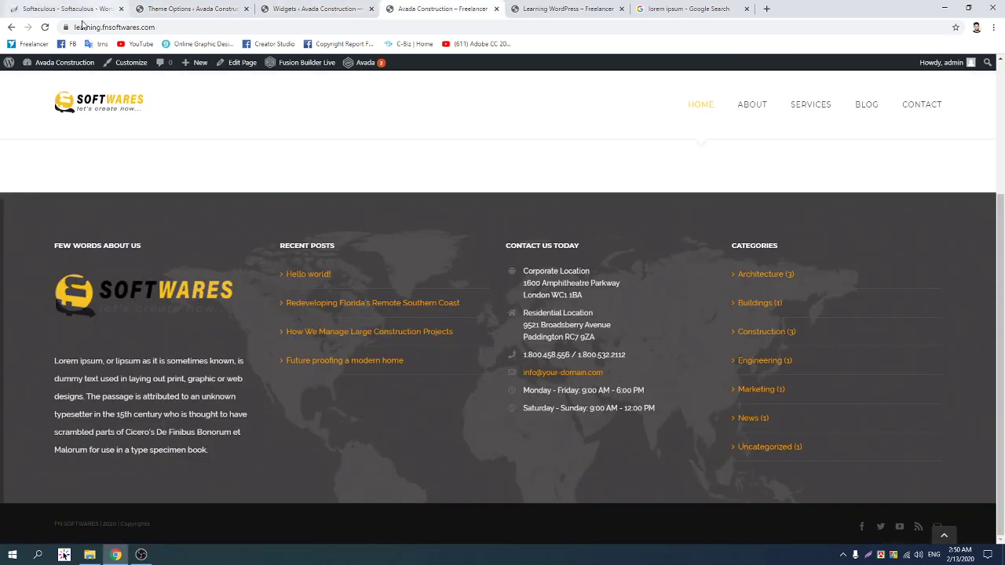
pyautogui.click(45, 27)
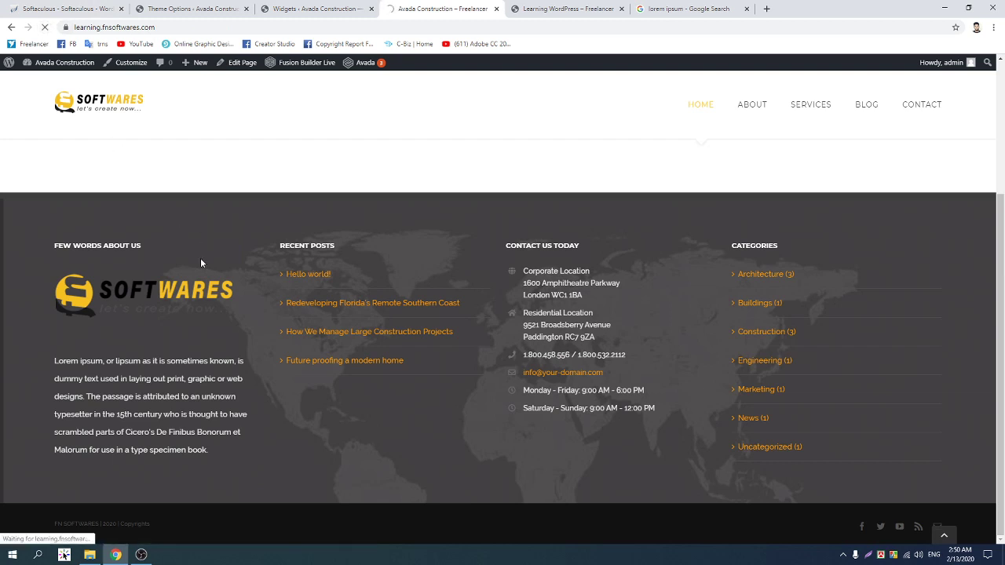
pyautogui.click(139, 556)
pyautogui.click(65, 401)
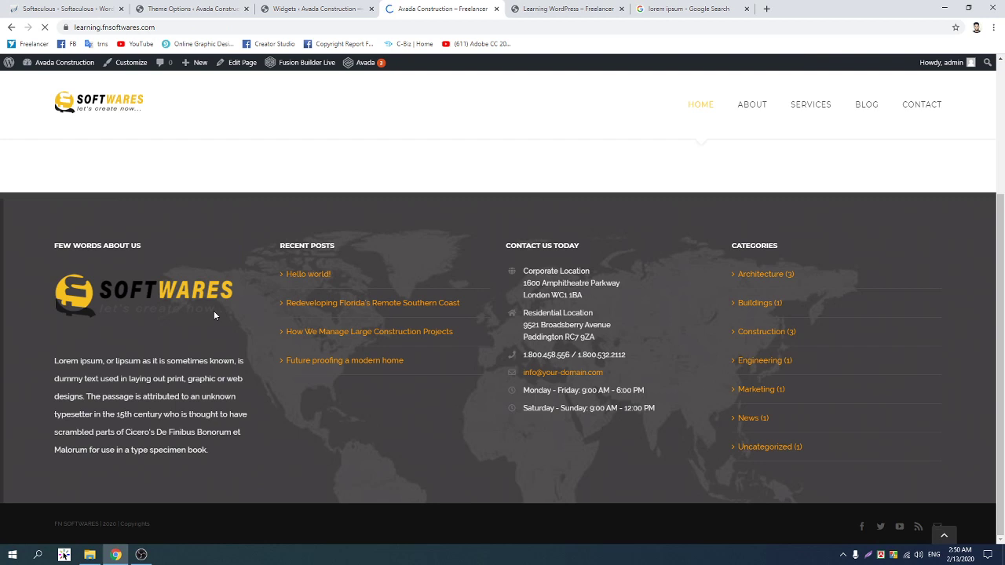
pyautogui.moveTo(290, 250); pyautogui.dragTo(475, 232)
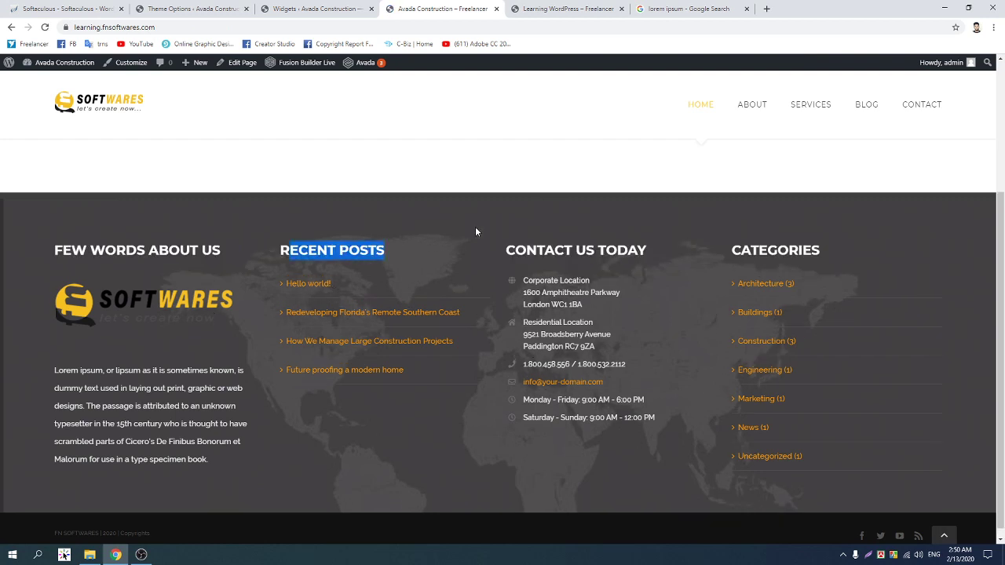
pyautogui.scroll(2, 238, 343)
pyautogui.click(235, 344)
pyautogui.scroll(1, 235, 345)
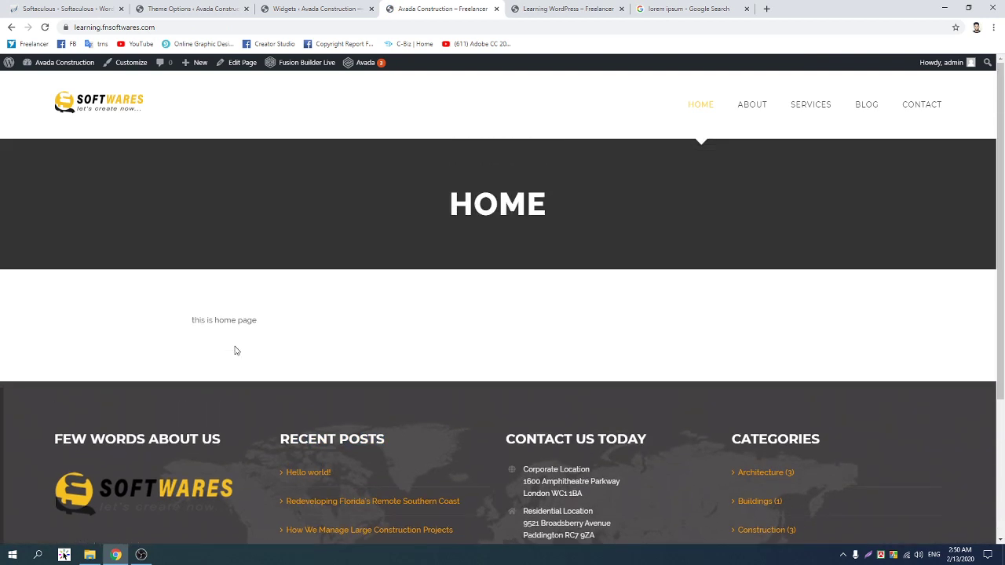
pyautogui.doubleClick(507, 219)
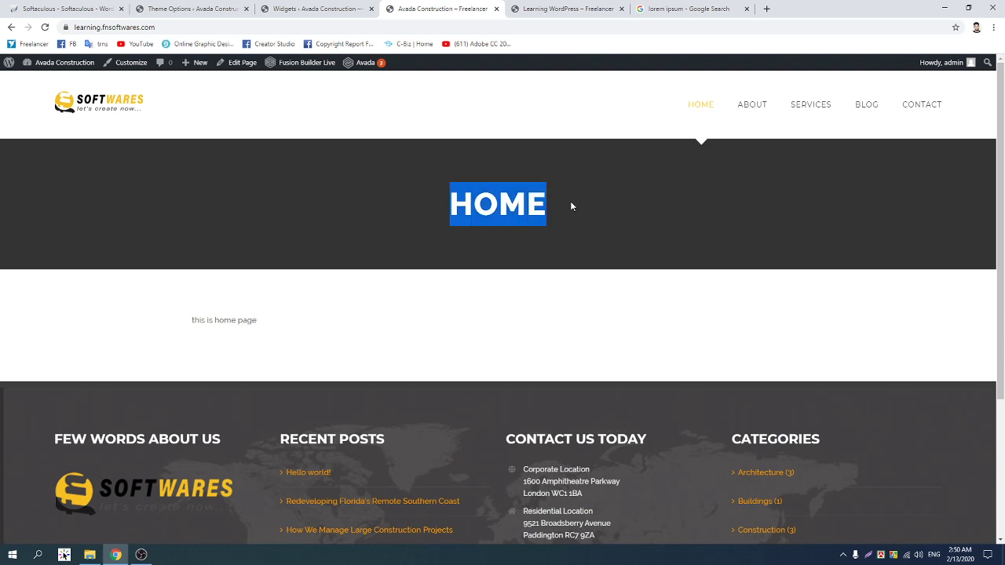
# Open the HOME front page for editing from the WordPress list of all pages
pyautogui.click(189, 9)
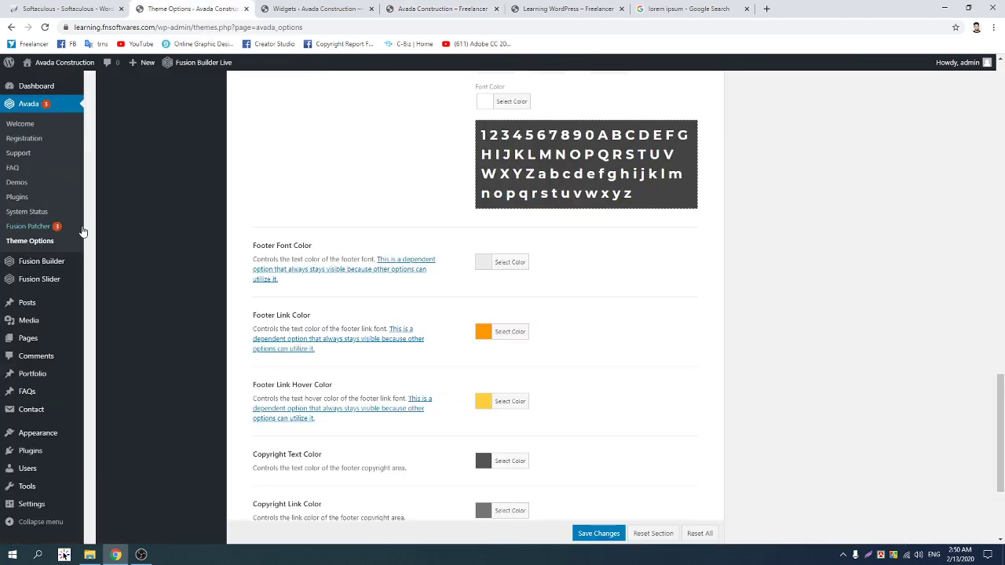
pyautogui.scroll(4, 83, 231)
pyautogui.moveTo(63, 340)
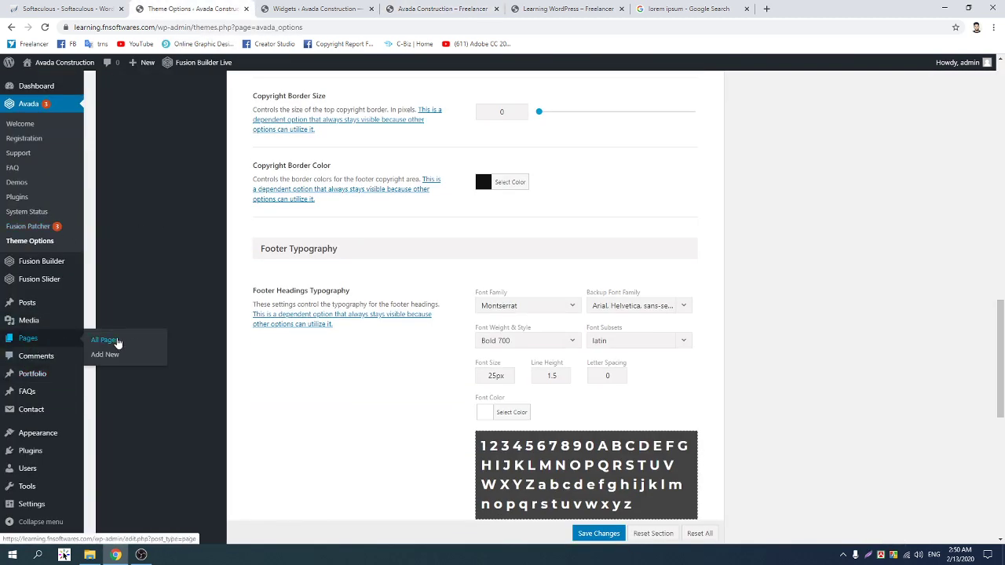
pyautogui.click(116, 343)
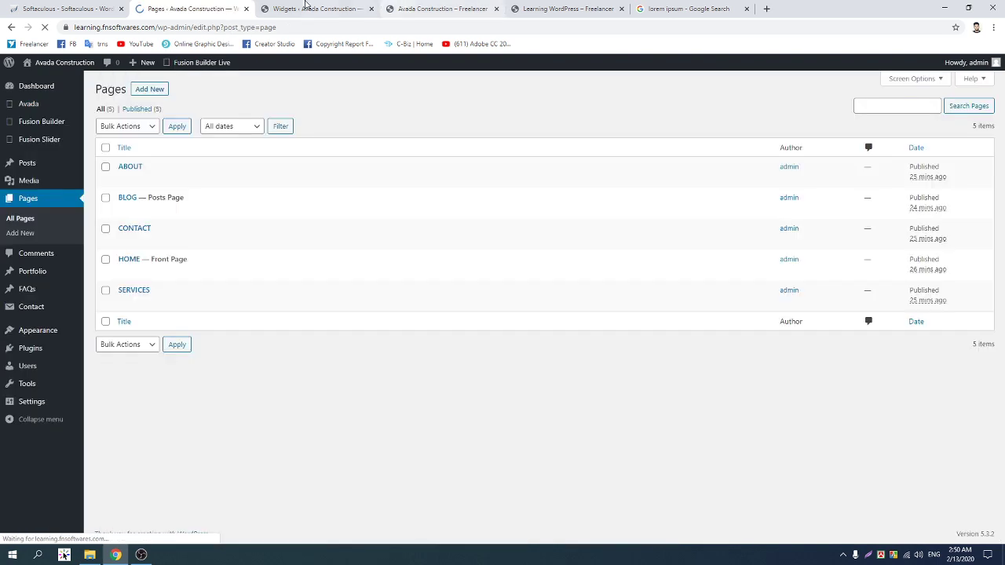
pyautogui.click(318, 9)
pyautogui.click(193, 9)
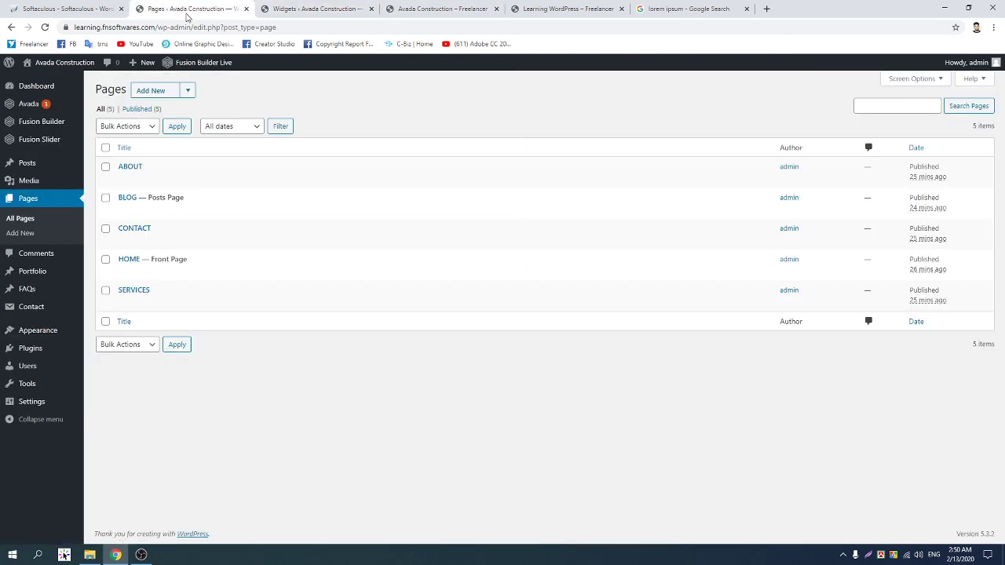
pyautogui.click(128, 260)
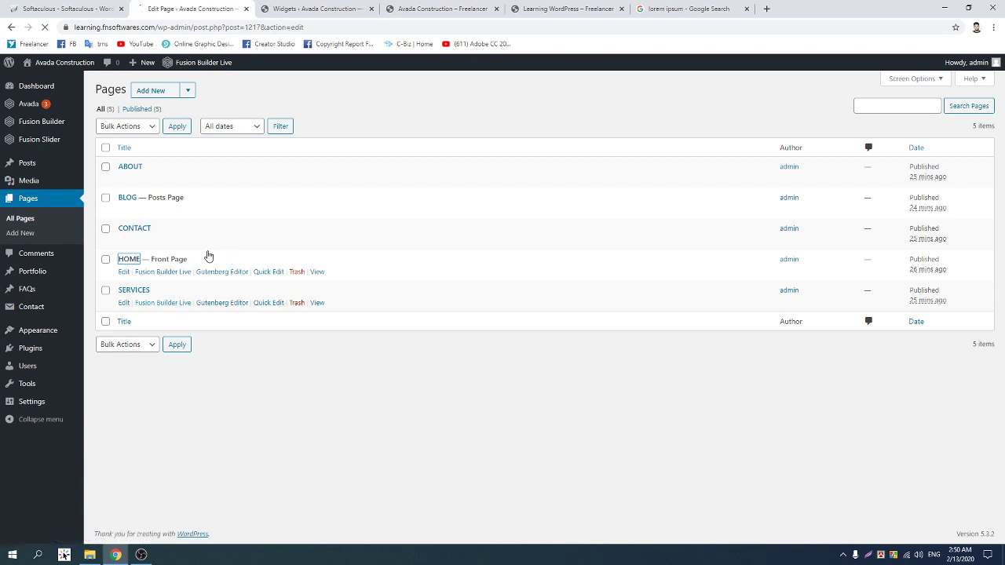
# Set the Page Title Bar to Hide in the HOME page's Fusion Page Options and update the page
pyautogui.scroll(-10, 206, 238)
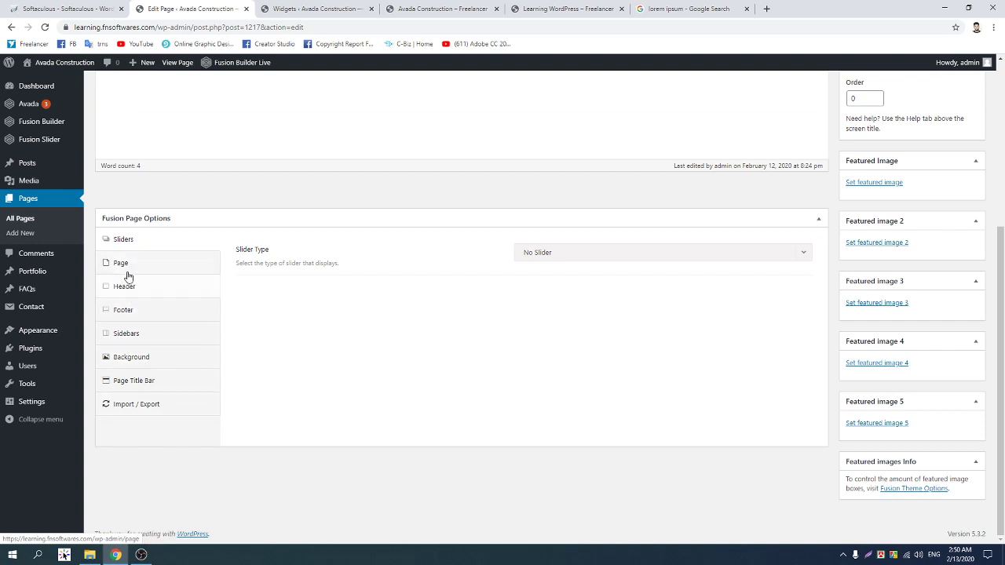
pyautogui.click(139, 382)
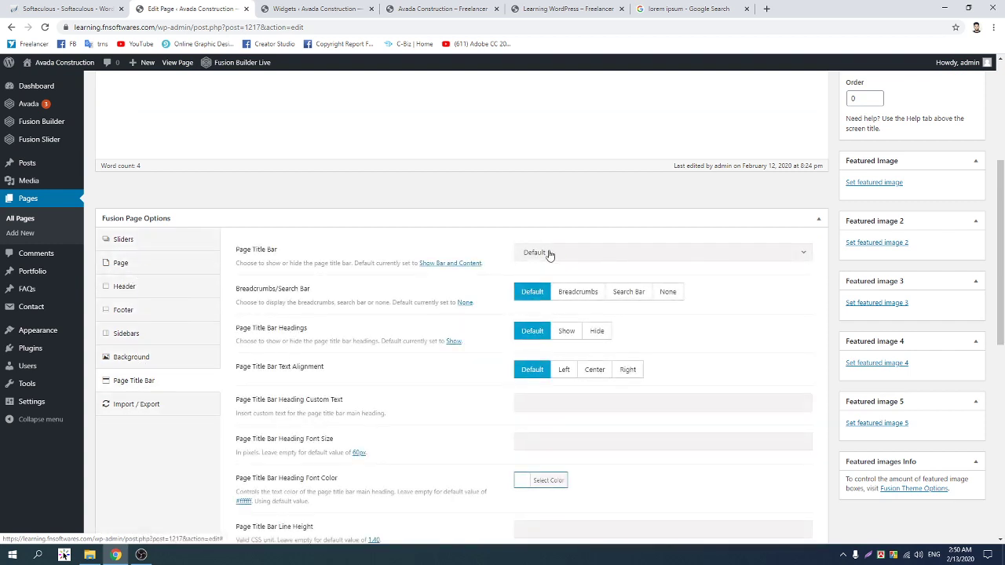
pyautogui.click(547, 253)
pyautogui.click(534, 329)
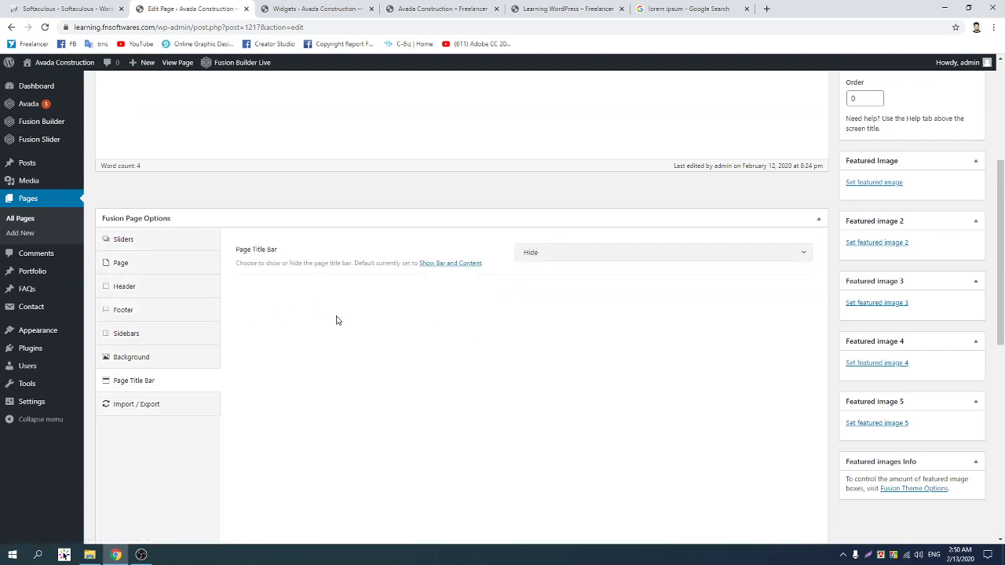
pyautogui.scroll(3, 445, 321)
pyautogui.click(961, 164)
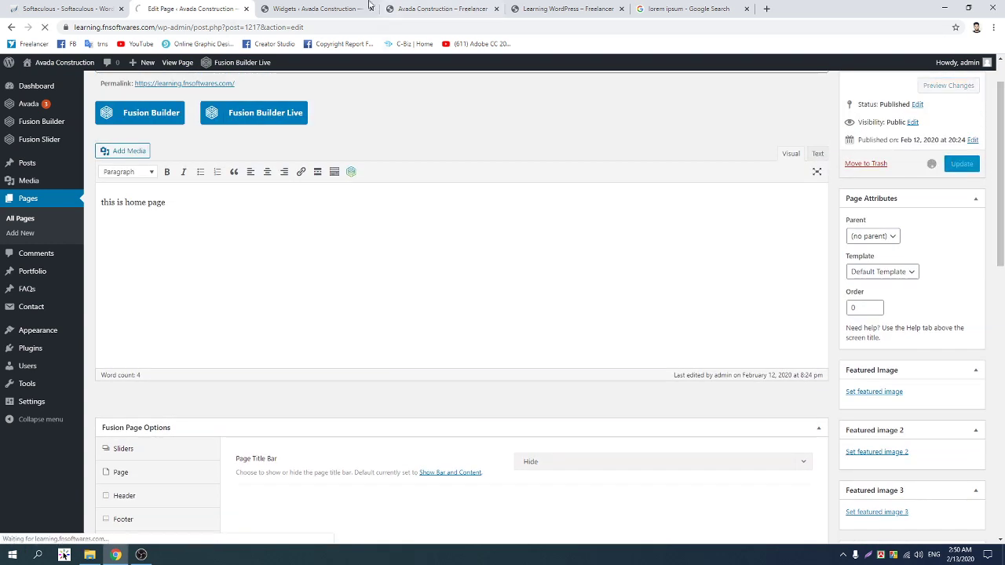
# Reload the live site and check the home page's title bar area and footer
pyautogui.click(365, 8)
pyautogui.click(444, 9)
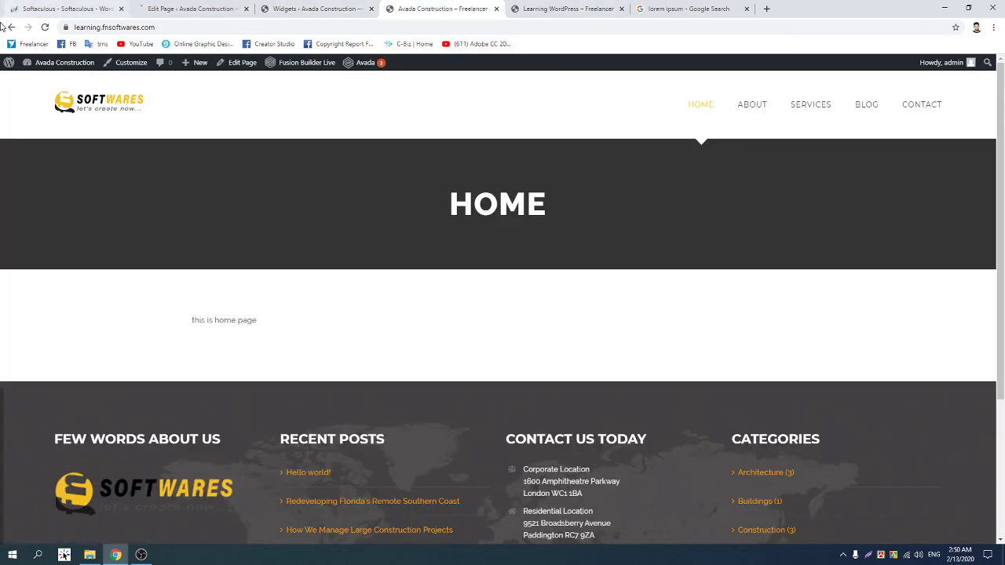
pyautogui.click(45, 27)
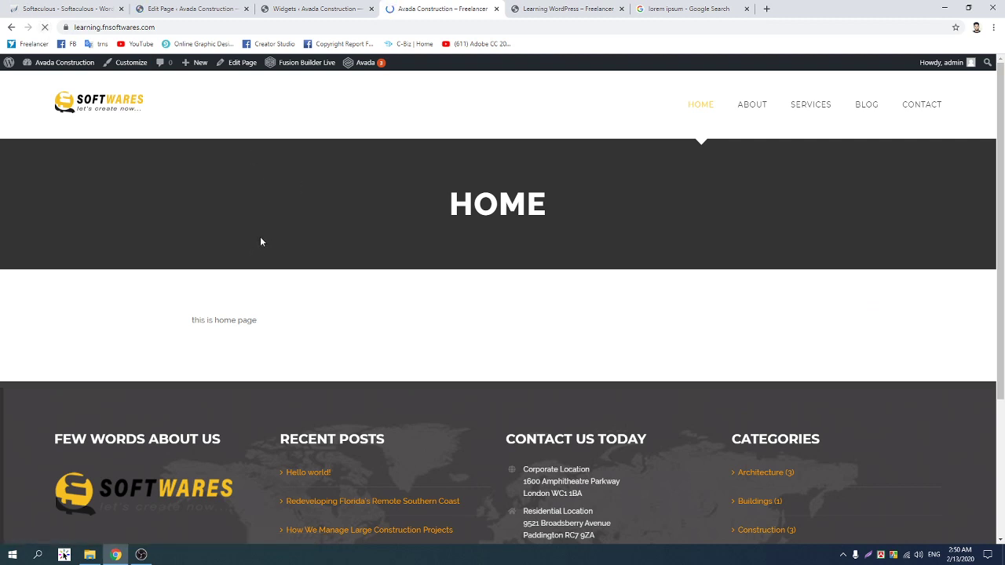
pyautogui.scroll(-1, 263, 234)
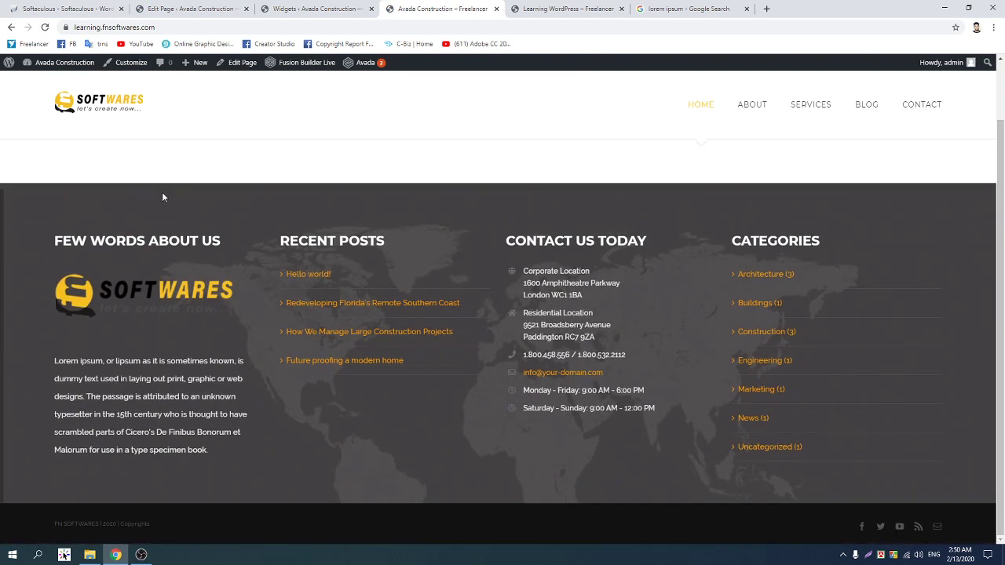
pyautogui.scroll(1, 263, 234)
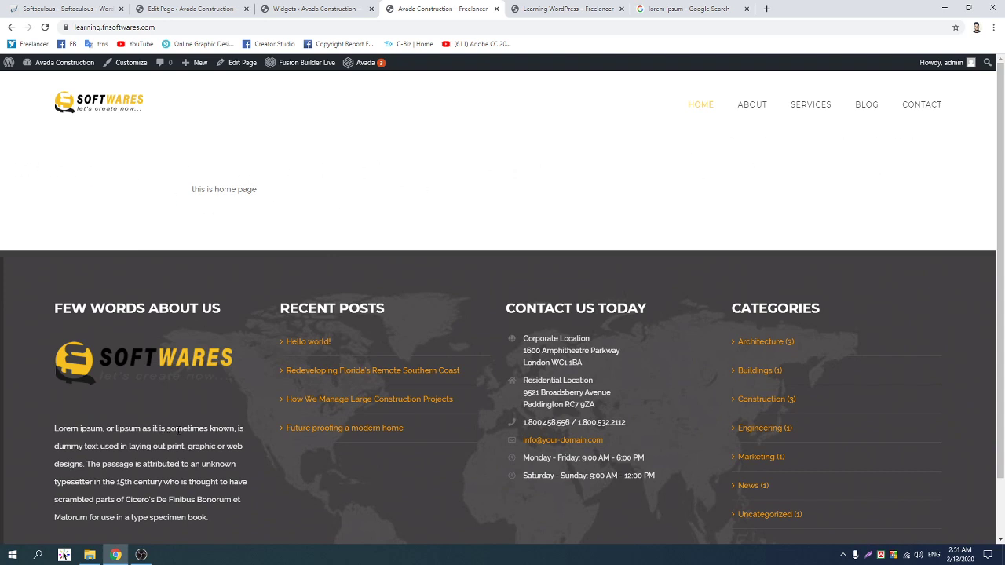
pyautogui.click(143, 552)
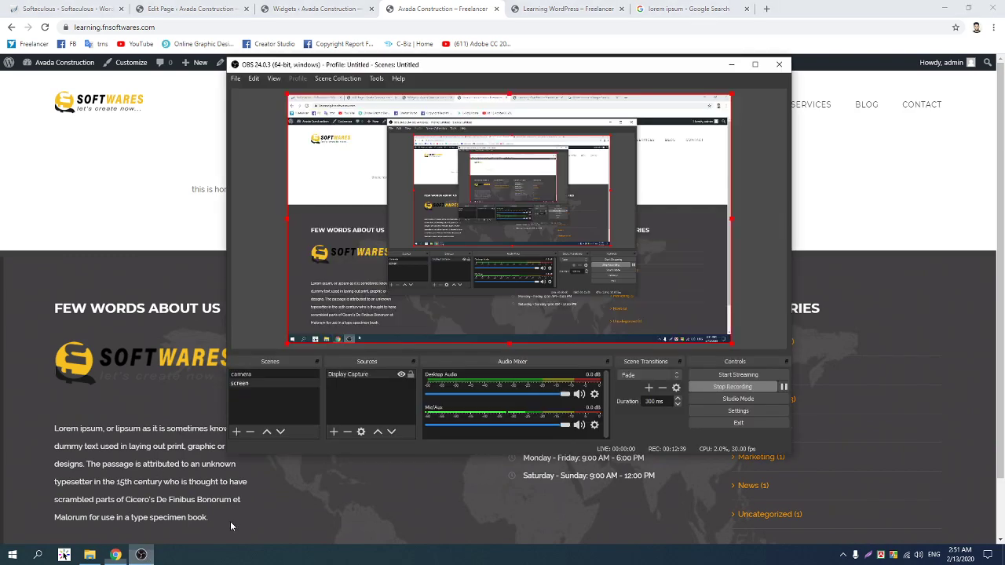